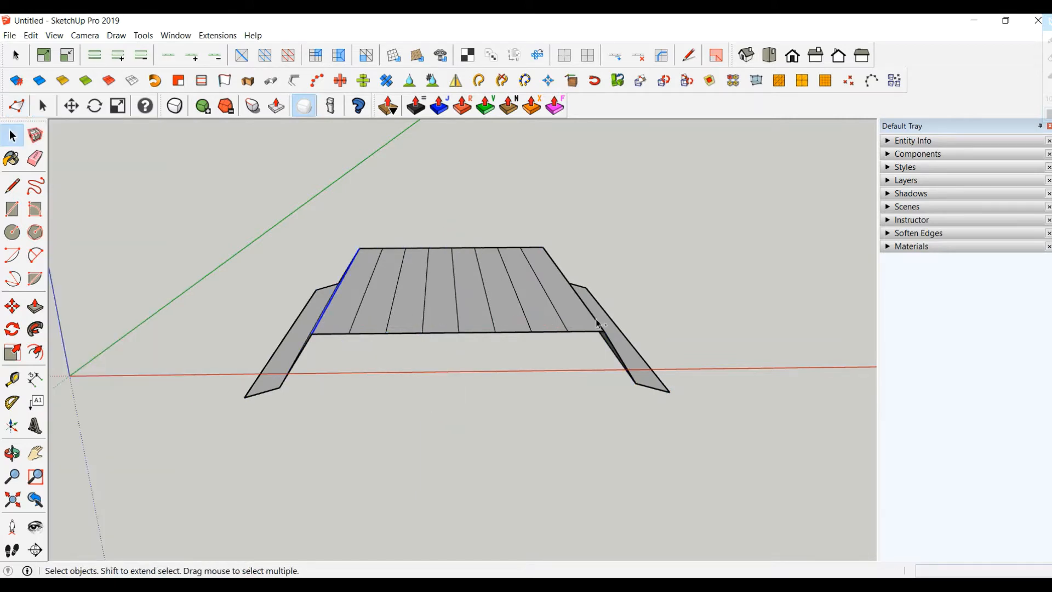
Lower the two third-from-outside crease lines with Vertex Tools, then the two fourth-from-outside ones, stepping the flat top into an arch
left_click(16, 106)
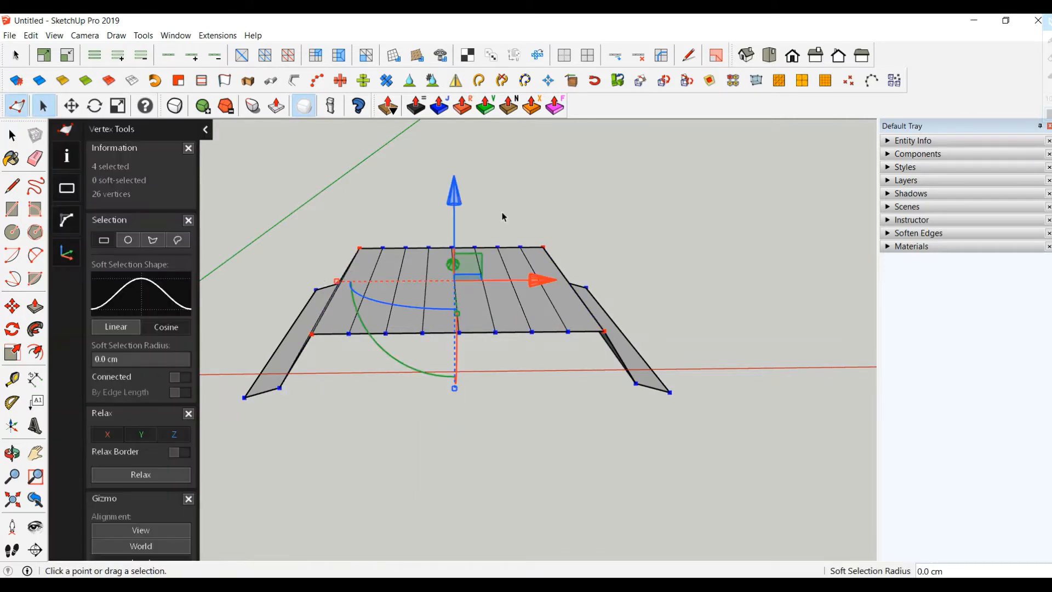
left_click_drag(452, 199, 528, 237)
left_click(11, 134)
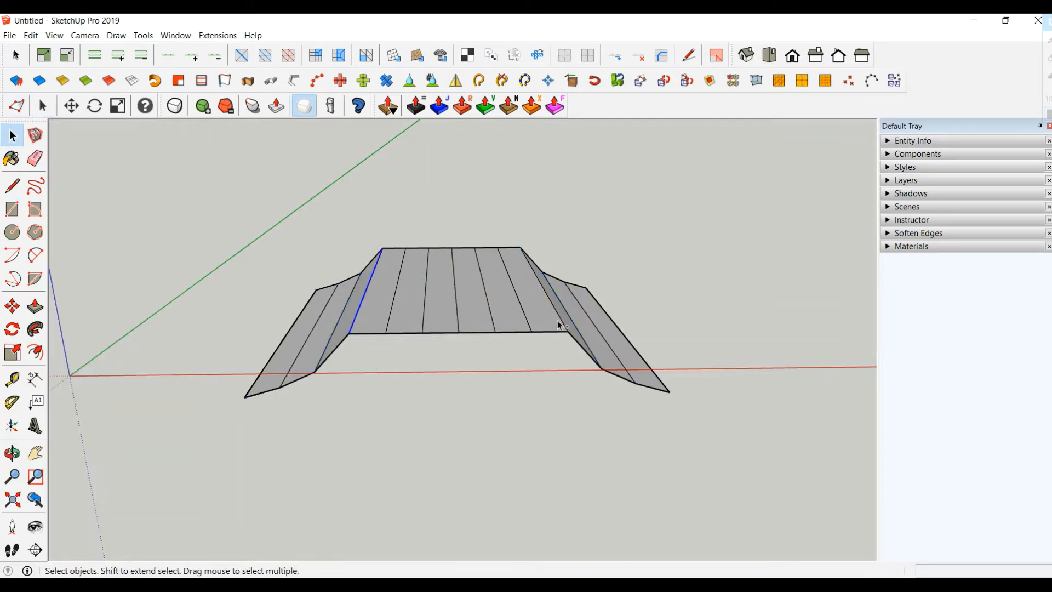
left_click(16, 105)
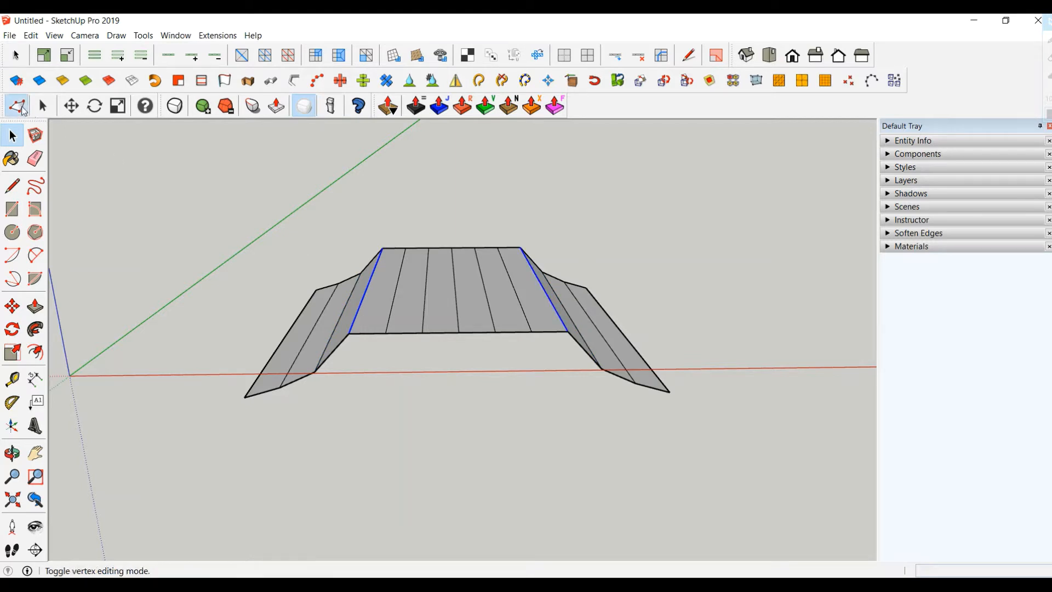
left_click_drag(454, 219, 456, 220)
key("Escape")
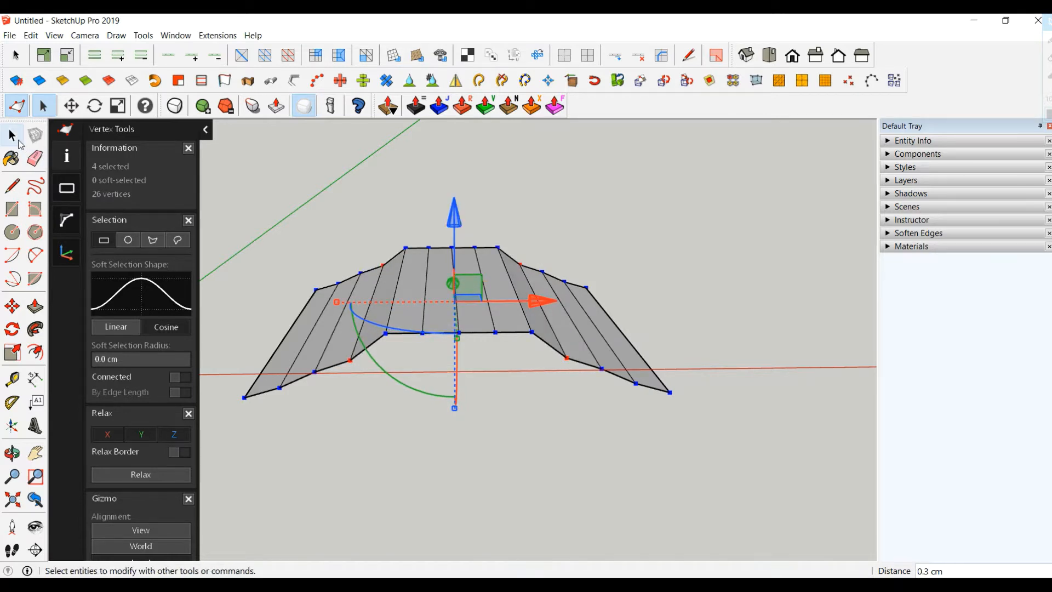
key("space")
Select the fifth crease line in from each side and lower both along the blue axis with Vertex Tools to continue the arch
left_click(393, 311)
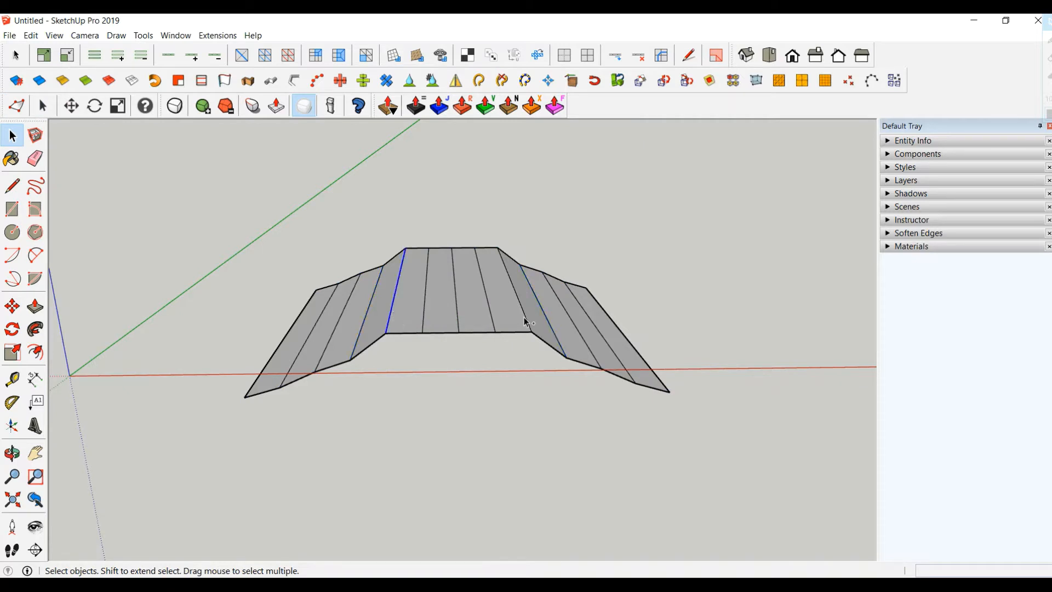
left_click(524, 317, "shift")
left_click(16, 105)
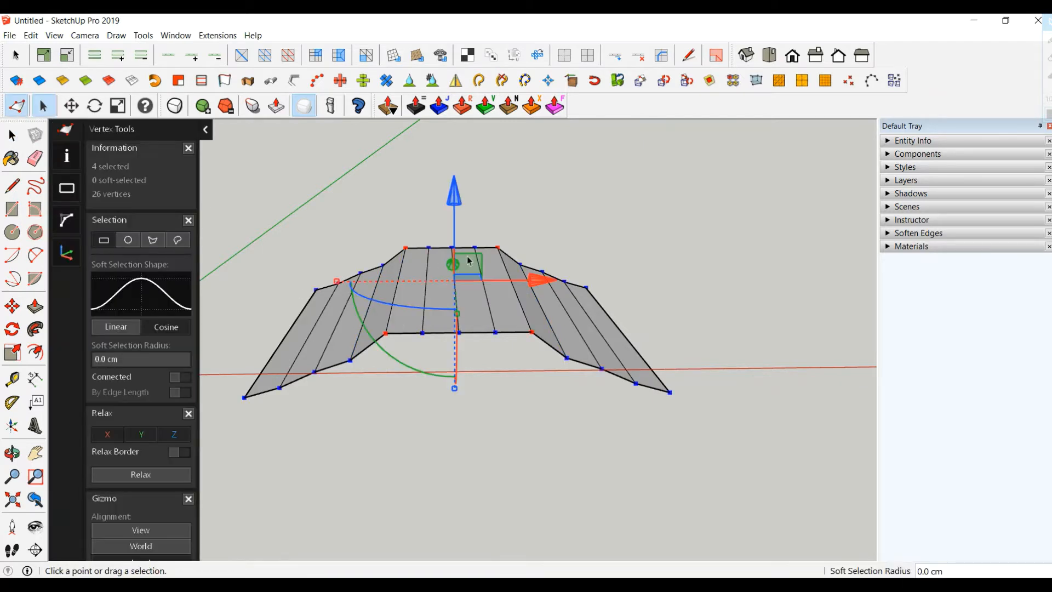
left_click_drag(461, 203, 455, 214)
left_click(12, 134)
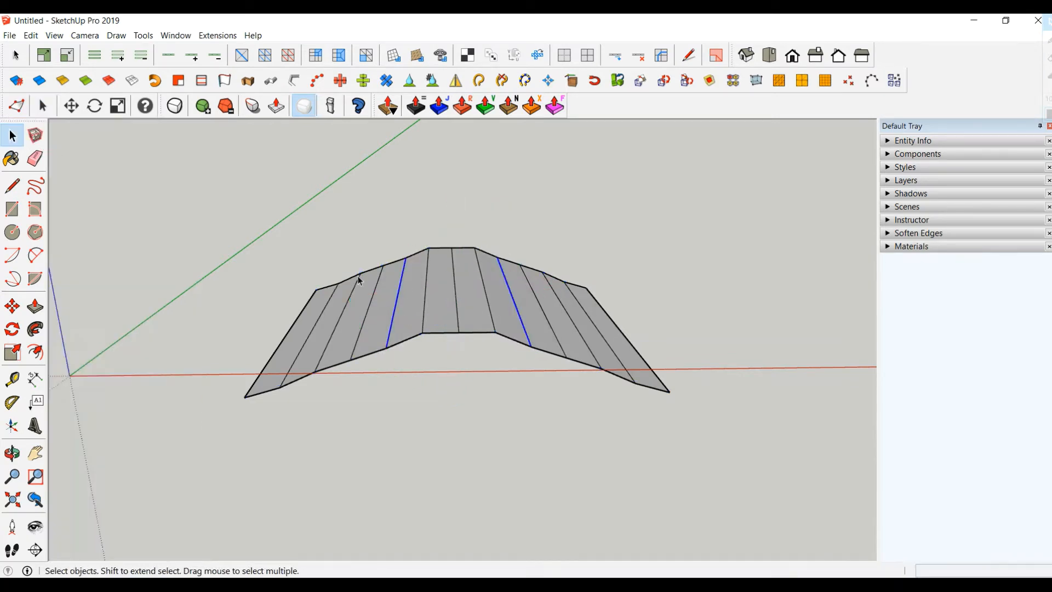
Lower the two crease lines flanking the centre line by about 0.6 cm with Vertex Tools
left_click(425, 306)
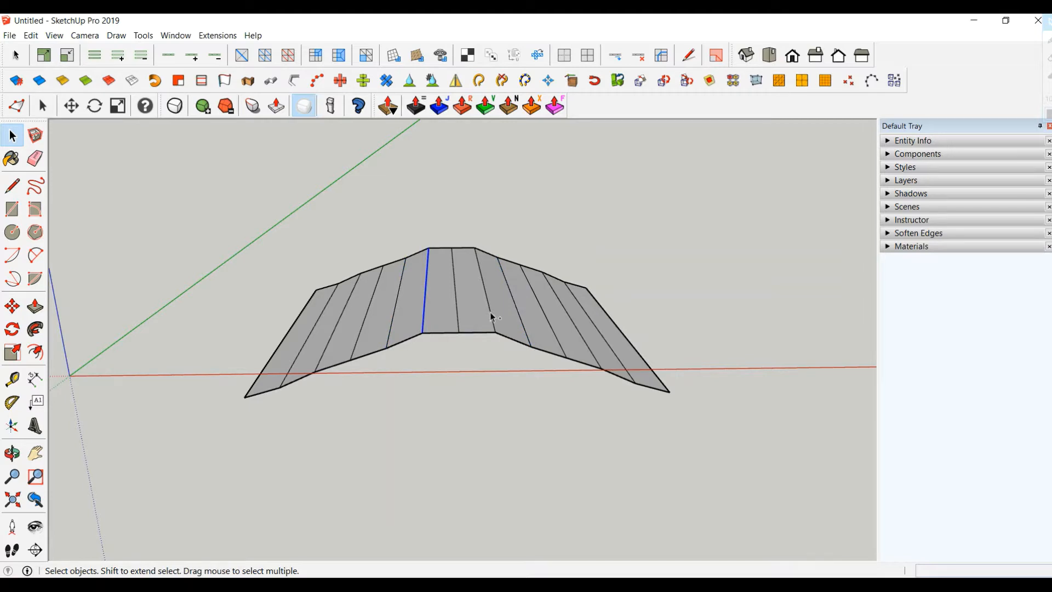
left_click(17, 106)
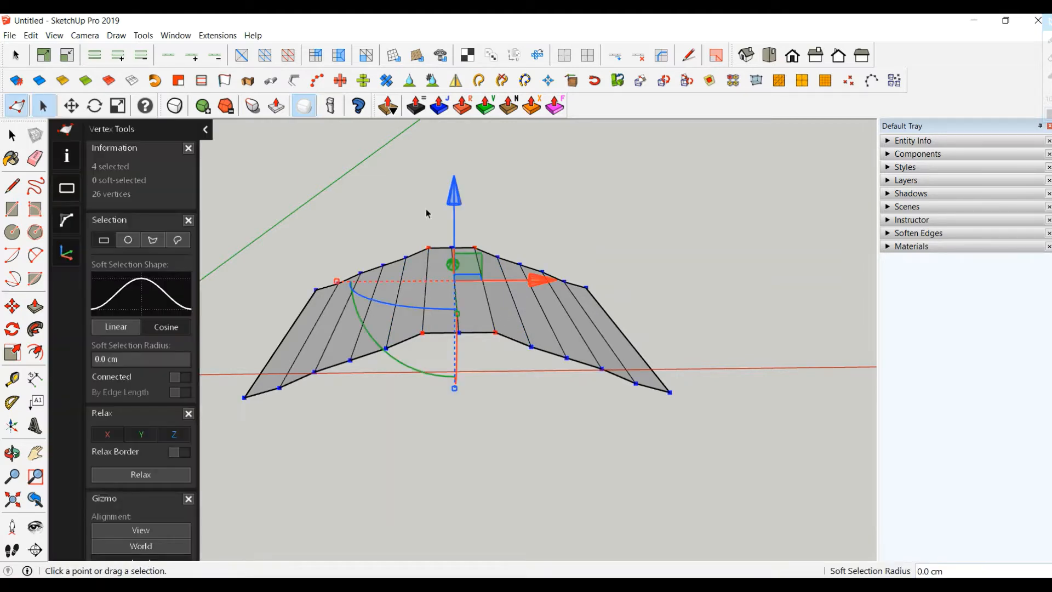
left_click_drag(457, 202, 460, 210)
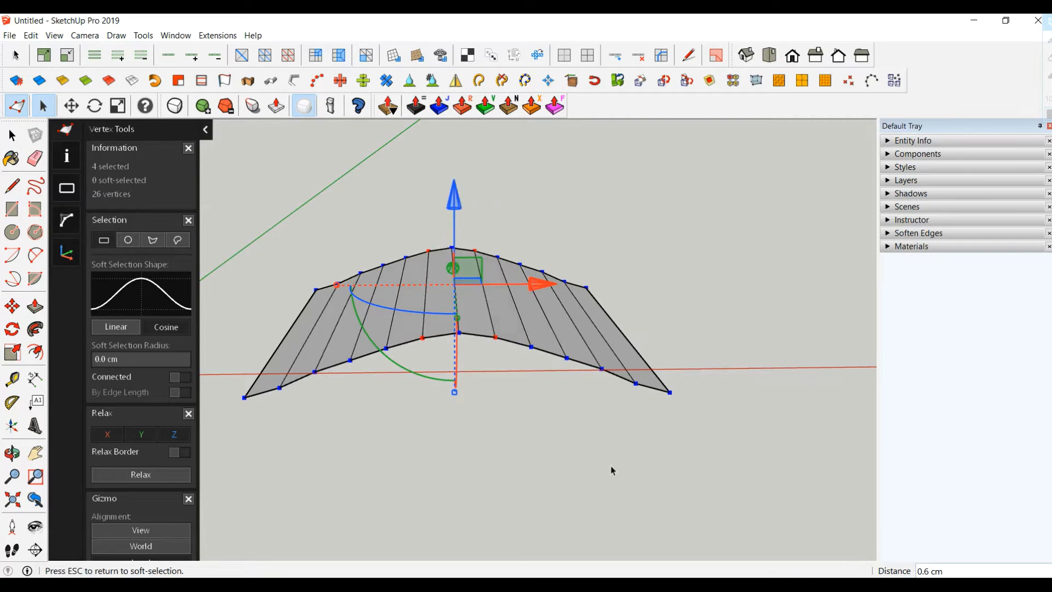
middle_click_drag(612, 469, 635, 414)
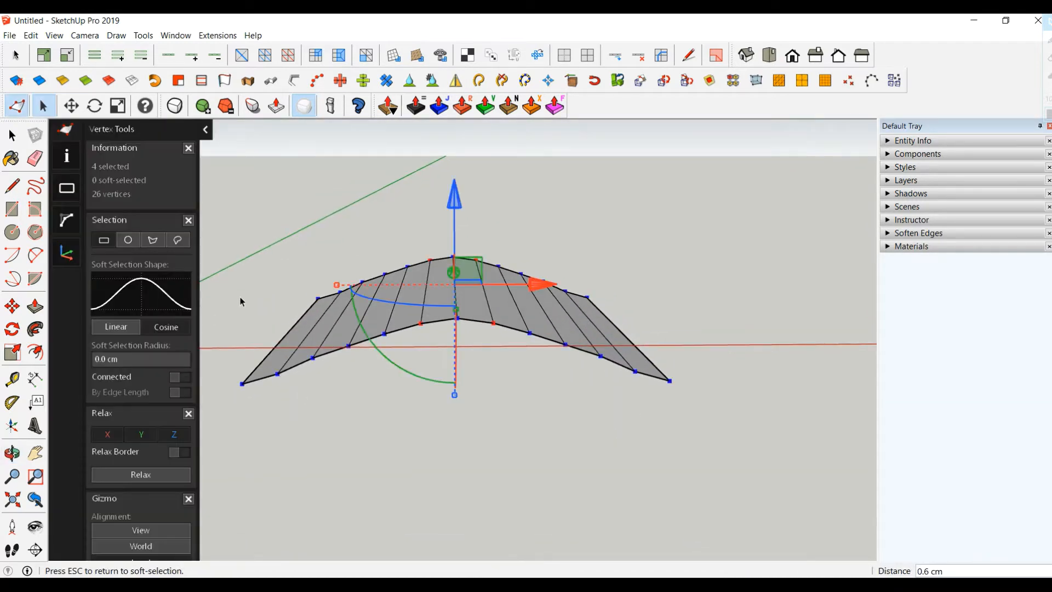
key("space")
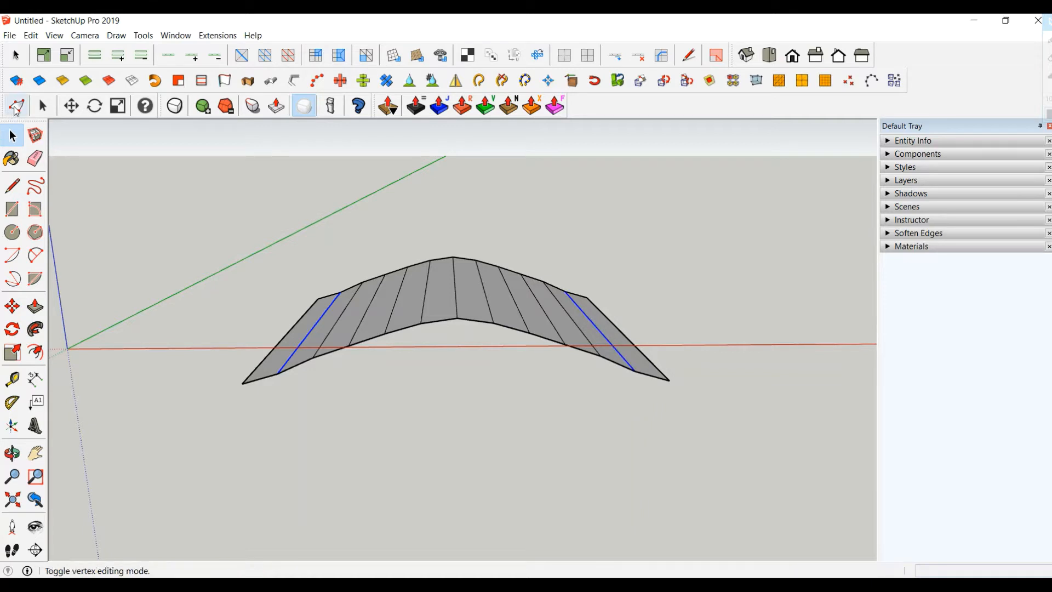
Raise the second crease line in from each side by about 0.3 cm in total to even out the arch's slope
left_click(17, 105)
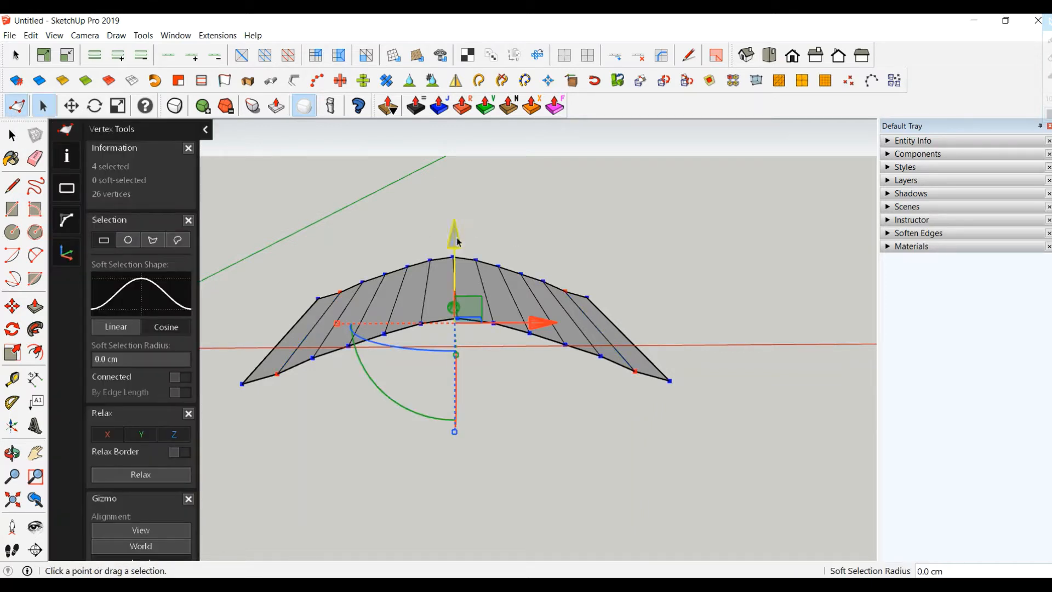
left_click_drag(458, 242, 459, 267)
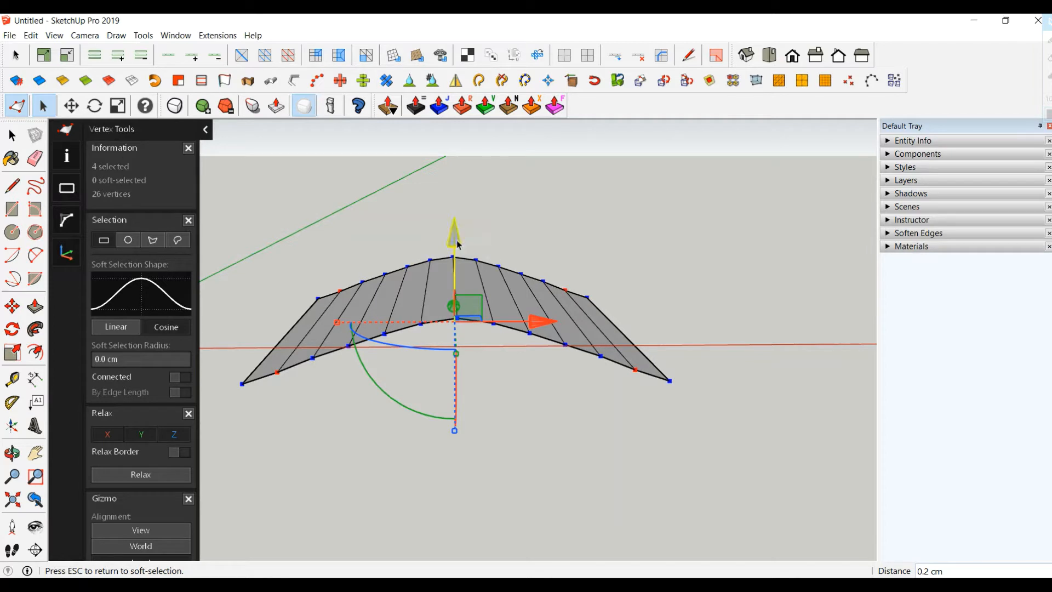
left_click_drag(458, 244, 458, 243)
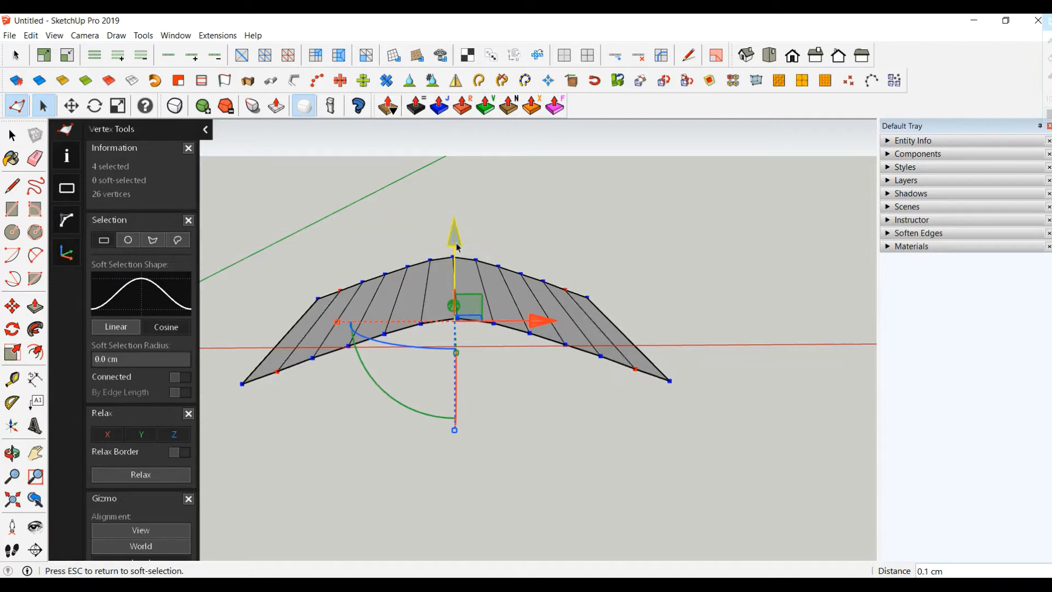
left_click(11, 136)
Lower the arch's centre crease line by about 0.3 cm to flatten the peak
middle_click_drag(468, 348, 467, 317)
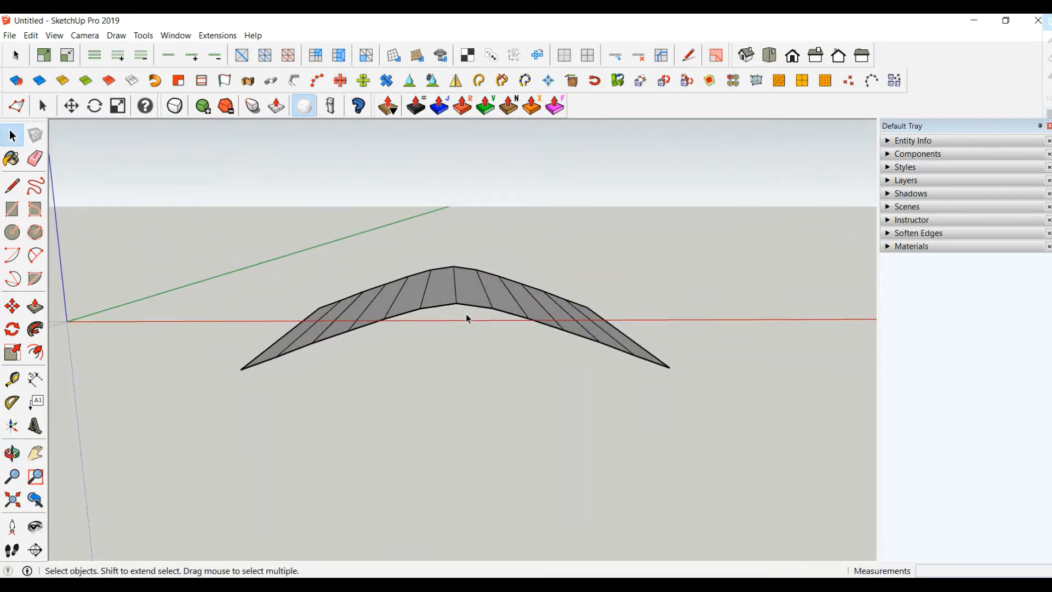
left_click(17, 106)
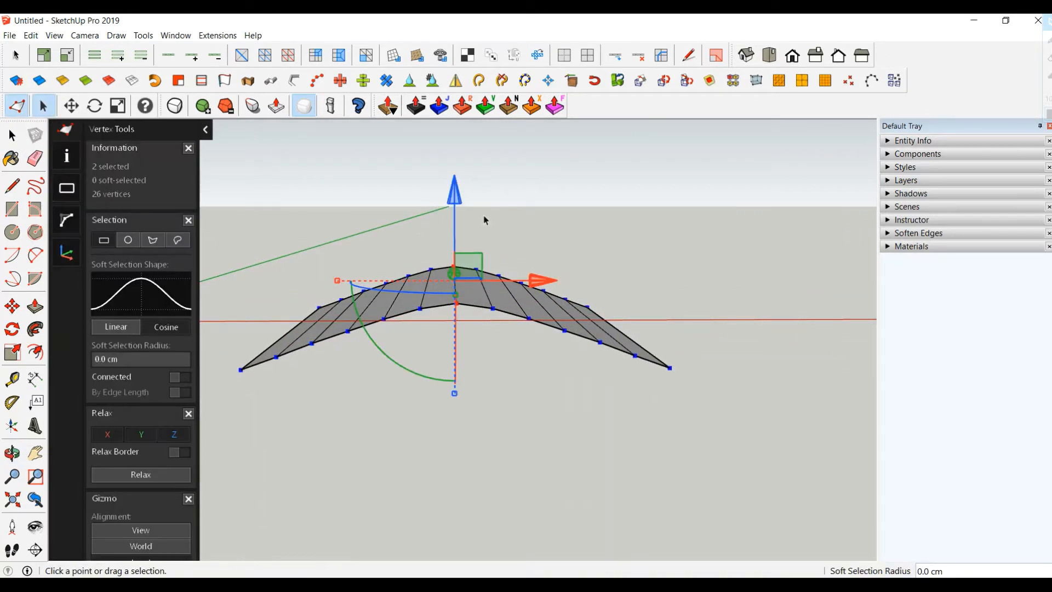
left_click_drag(455, 203, 456, 206)
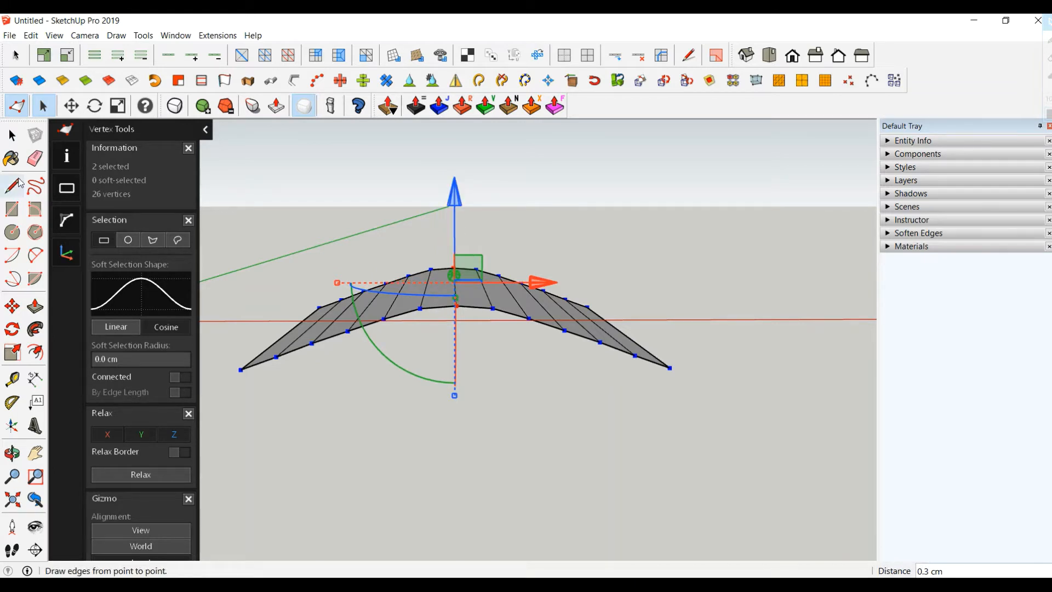
left_click(12, 135)
Select every other crease line, starting next to the outer edge, and raise them together with Vertex Tools to fold the surface into zigzag pleats
middle_click_drag(348, 296, 413, 425)
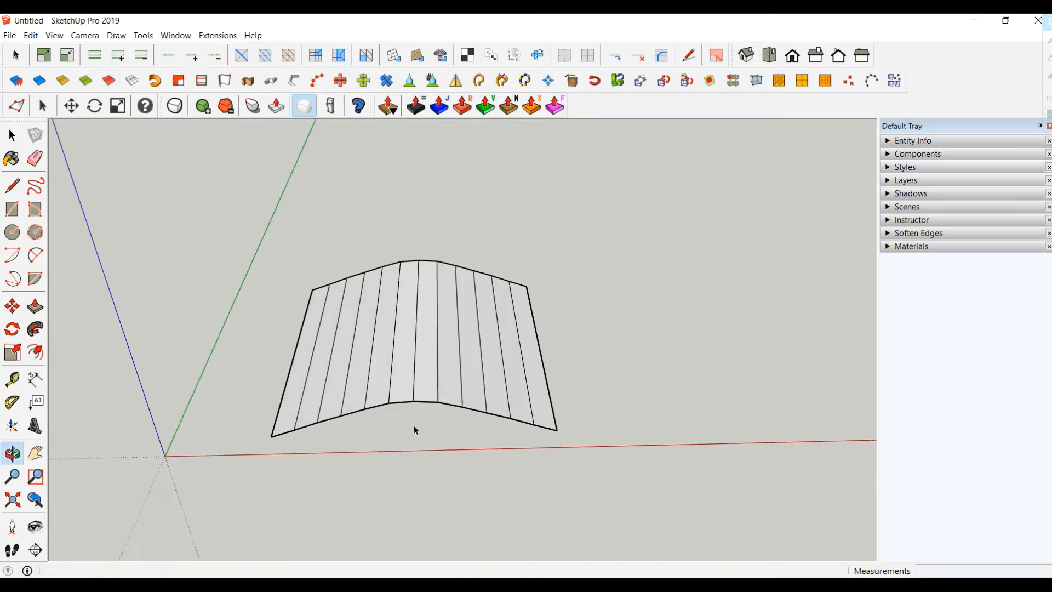
left_click(300, 406)
left_click(347, 393, "ctrl")
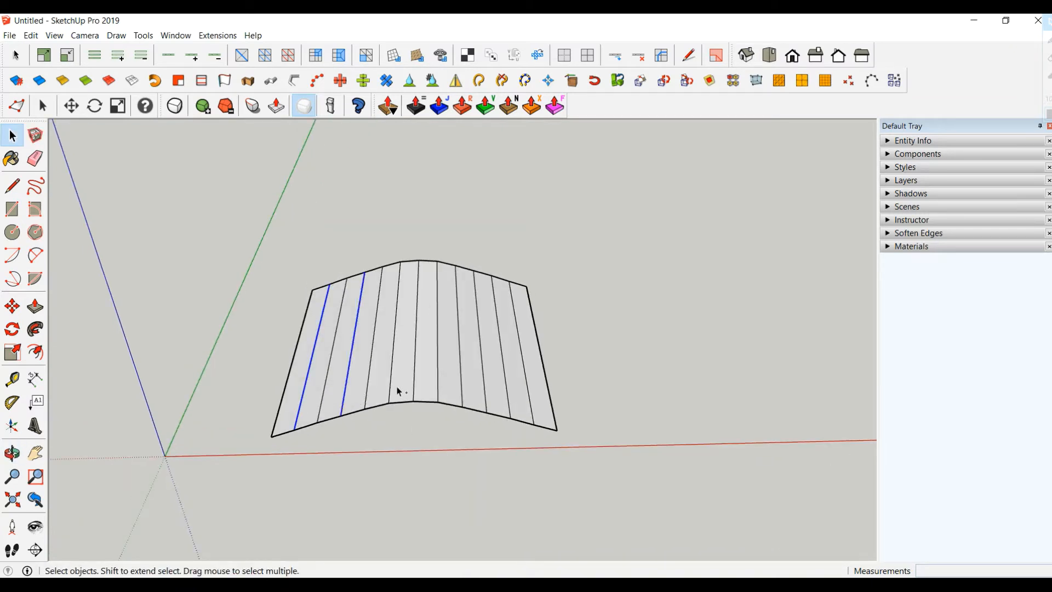
left_click(437, 384, "ctrl")
left_click(482, 388, "ctrl")
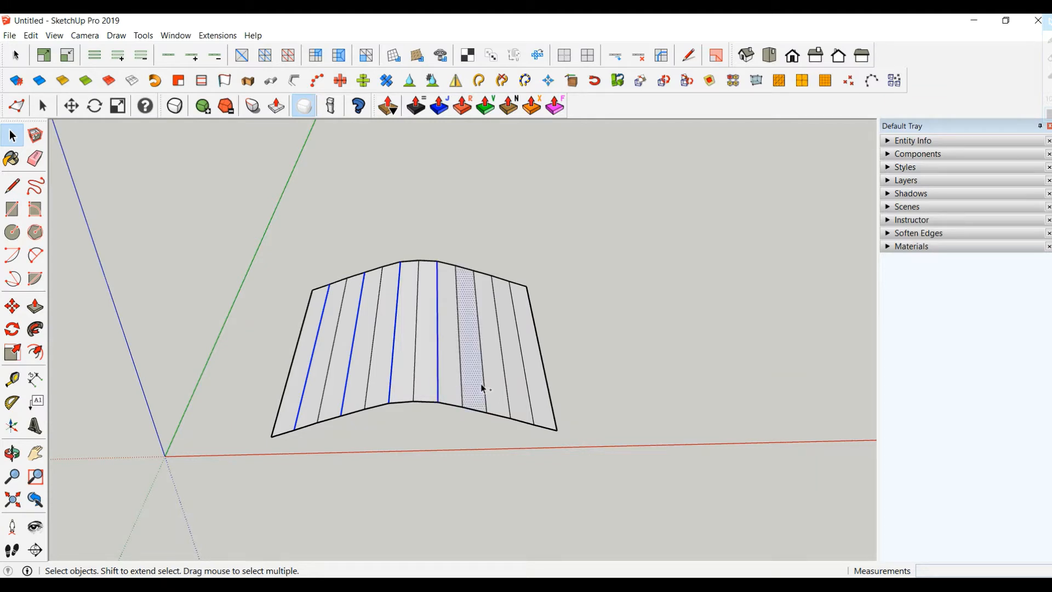
left_click(486, 398, "ctrl")
left_click(477, 399, "shift")
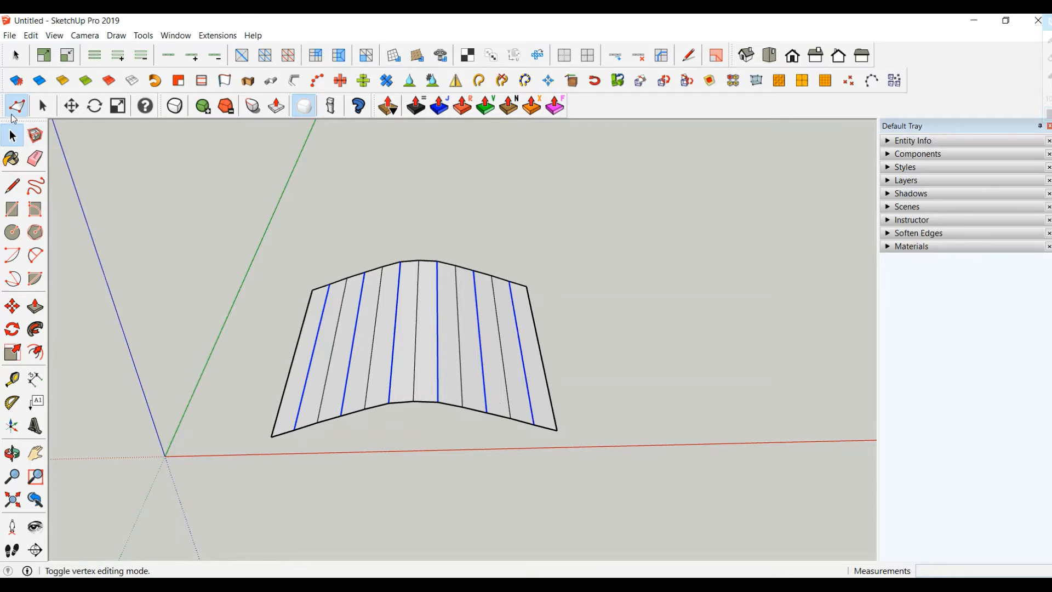
left_click(17, 106)
left_click_drag(413, 271, 411, 261)
mouse_move(530, 329)
middle_mouse_down()
mouse_move(533, 306)
mouse_move(535, 339)
middle_mouse_up()
left_click(10, 138)
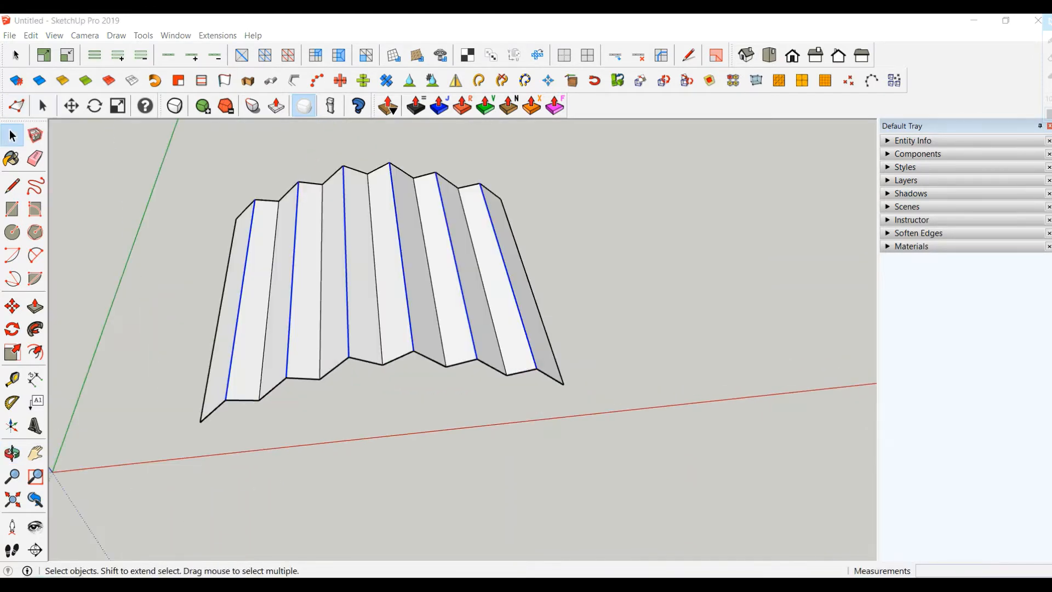
Select the connected zigzag front edge and extrude it outward about 17 cm along the green axis with Vertex Tools
left_click(211, 419)
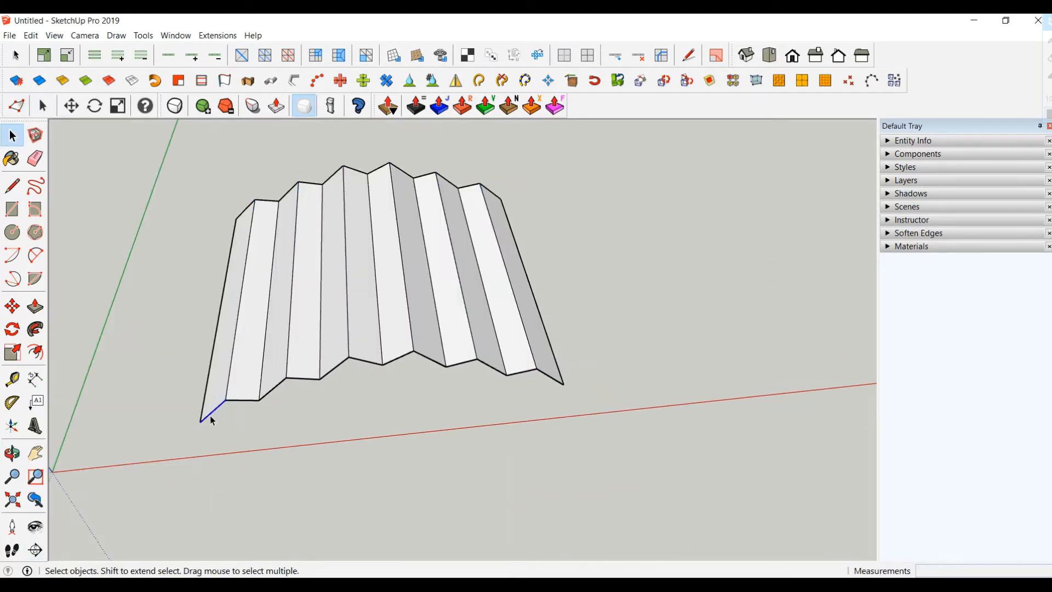
left_click(192, 55)
middle_click_drag(180, 168, 474, 313)
left_click(17, 105)
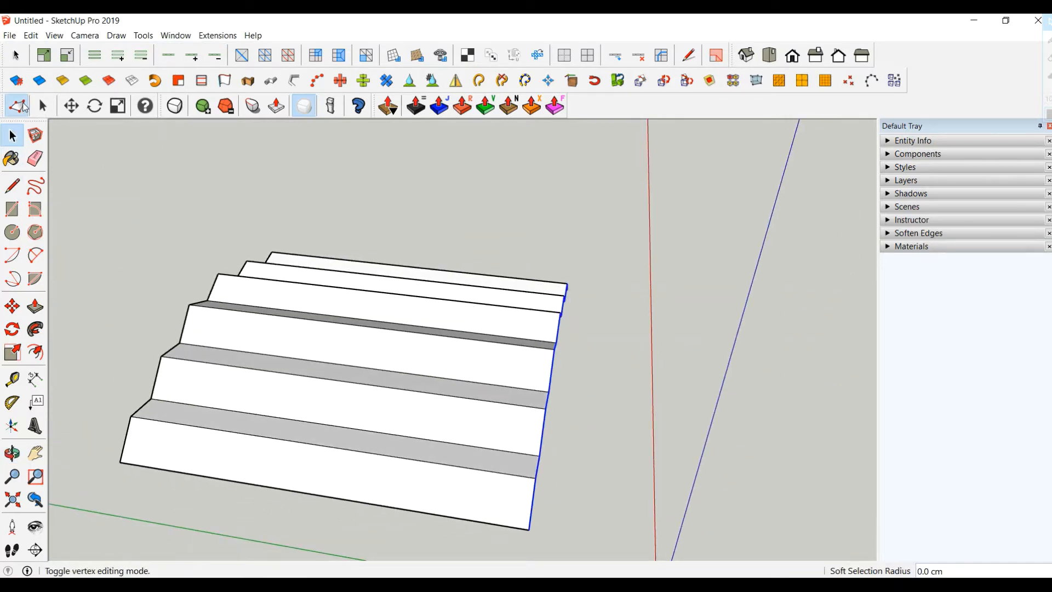
left_click_drag(470, 354, 599, 375)
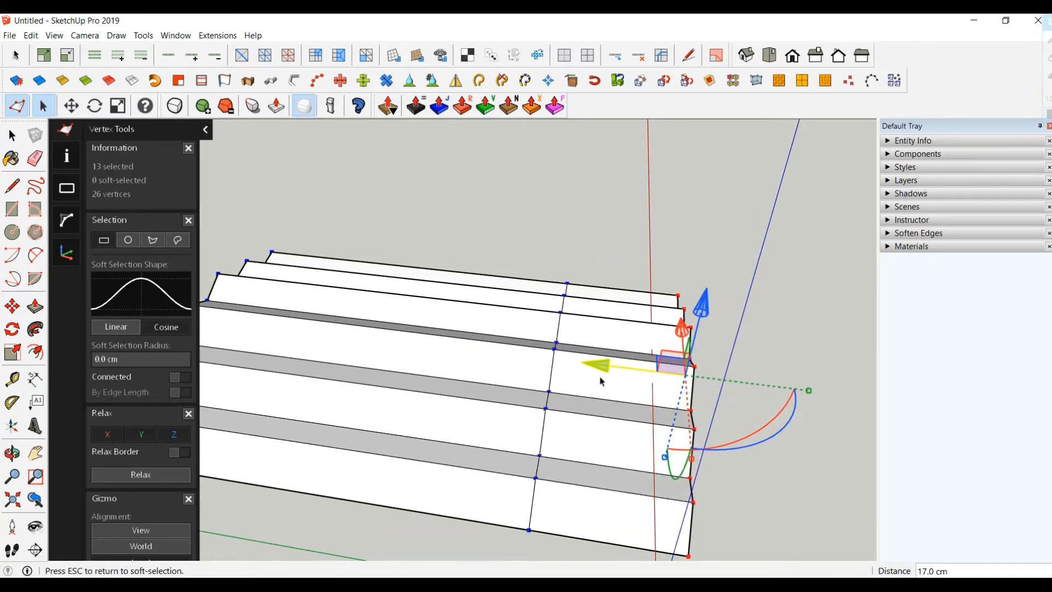
middle_click_drag(599, 376, 697, 425)
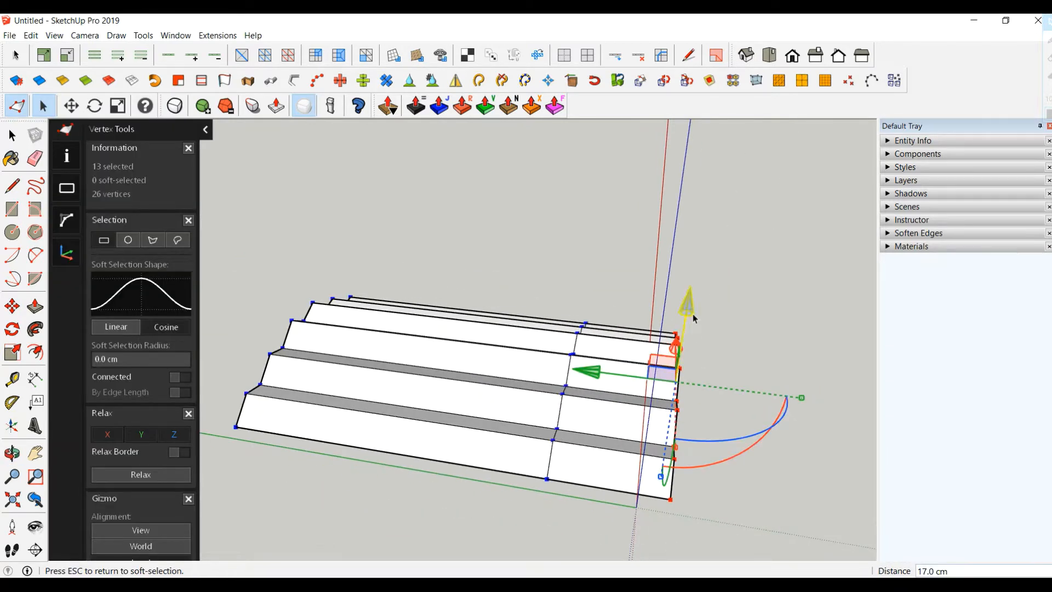
Lower the extruded zigzag edge about 14 cm and shift it back along the green axis until the new pleated wall stands vertical
left_click_drag(688, 318, 659, 403)
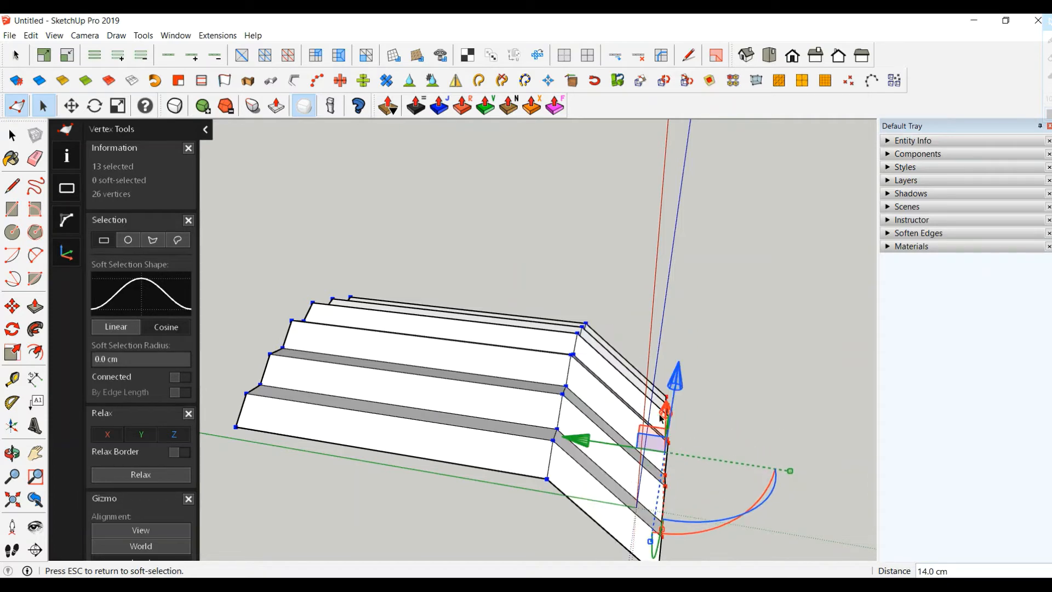
left_click_drag(576, 441, 496, 428)
middle_click_drag(632, 470, 592, 400)
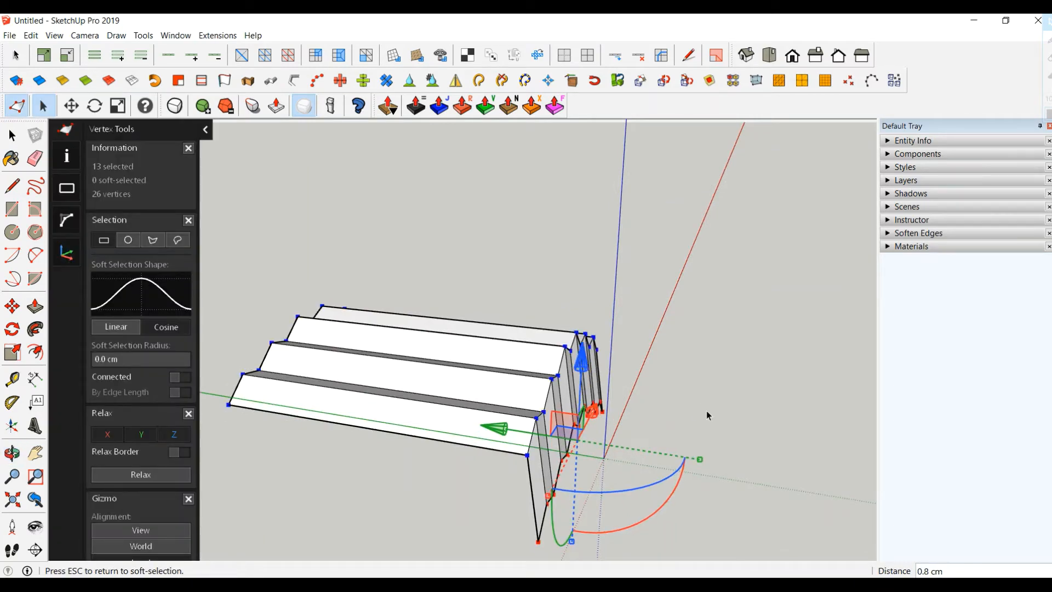
middle_click_drag(707, 415, 368, 393)
left_click_drag(369, 394, 387, 419)
middle_click_drag(386, 419, 137, 367)
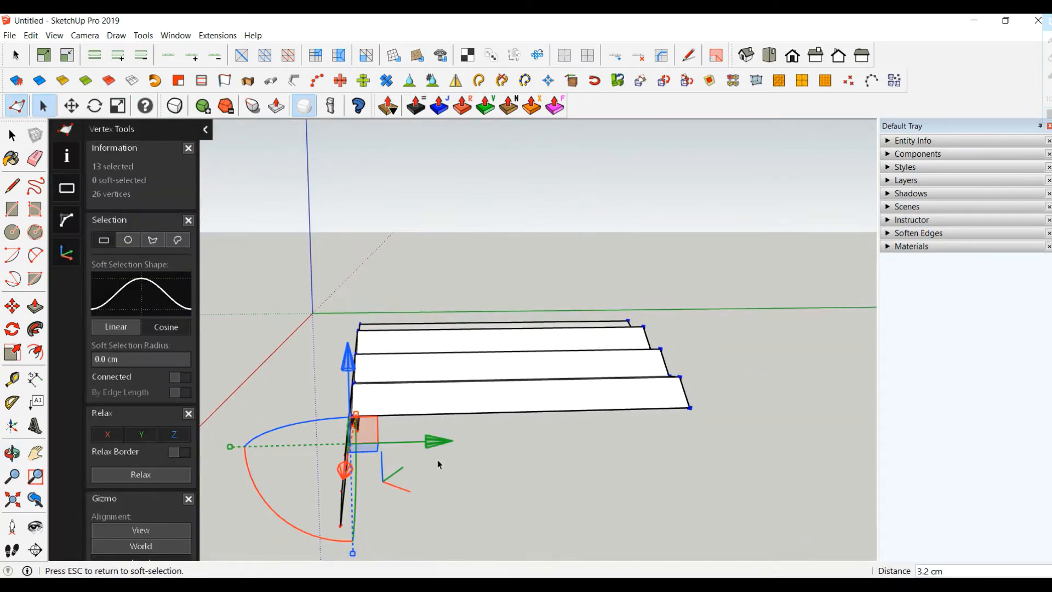
middle_click_drag(439, 444, 599, 470)
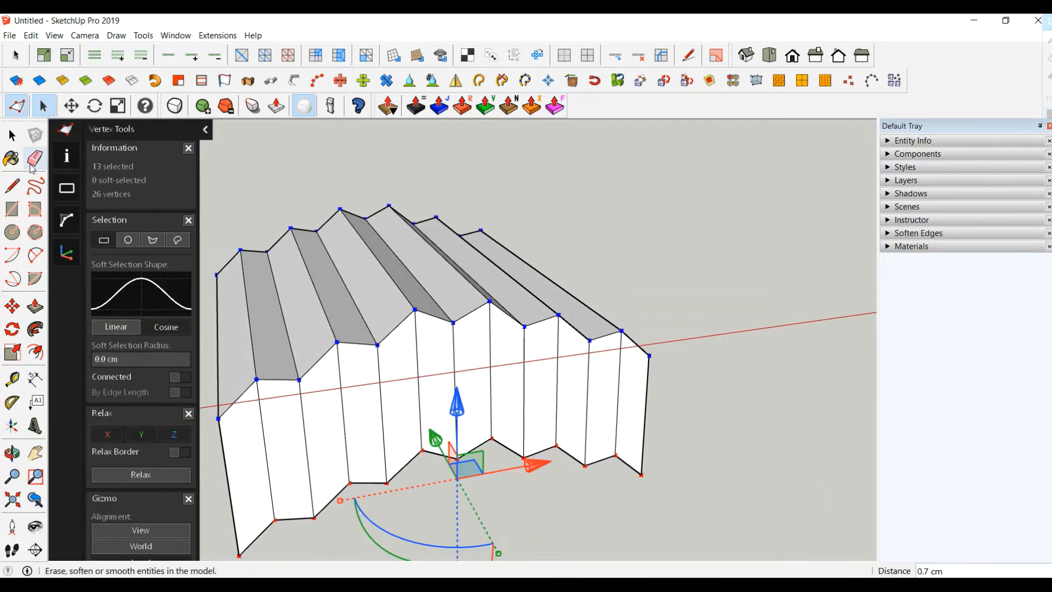
left_click(16, 137)
Select the entire pleated roof and wall and move them straight up along the blue axis, above the ground plane
middle_click_drag(520, 396, 491, 350)
scroll(493, 356, "down", 3)
middle_click_drag(495, 393, 498, 452)
left_click_drag(301, 257, 705, 508)
left_click_drag(283, 222, 721, 491)
left_click(12, 306)
middle_click_drag(646, 446, 654, 376)
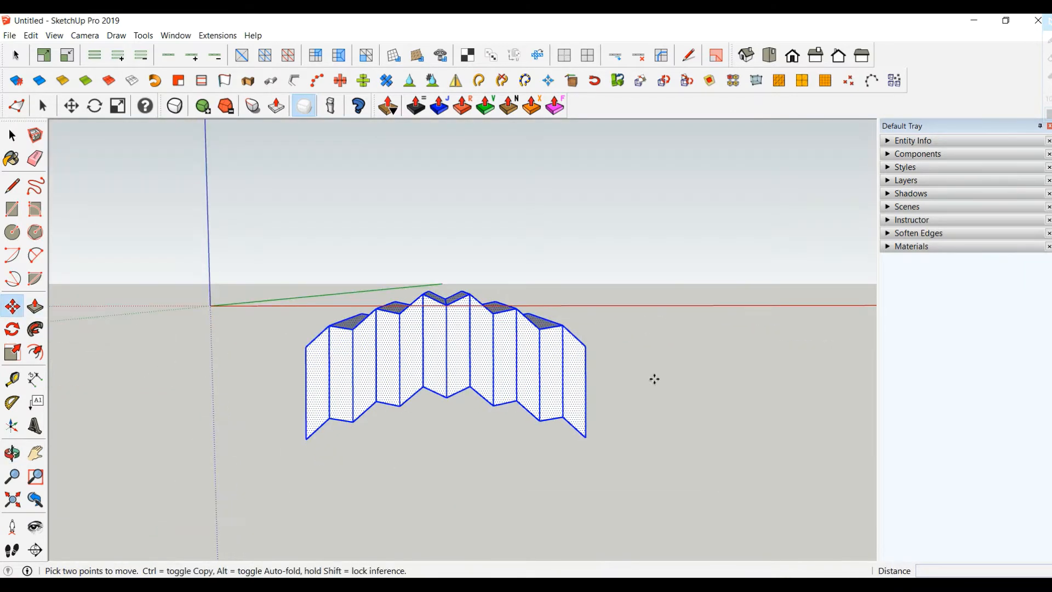
left_click(654, 377)
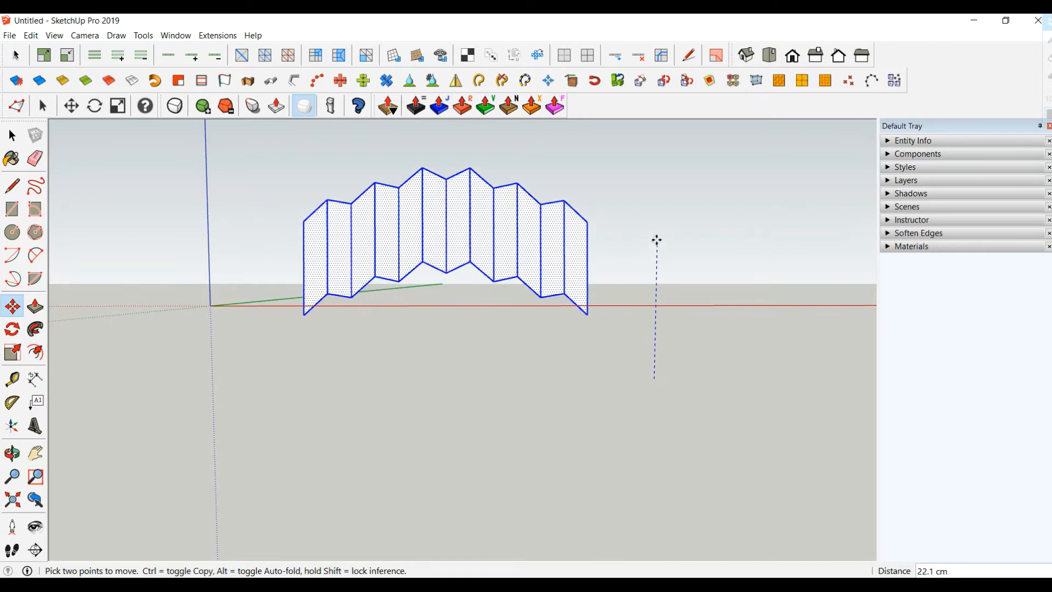
left_click(658, 218)
middle_click_drag(554, 244, 589, 392)
left_click(11, 135)
middle_click_drag(433, 351, 461, 431)
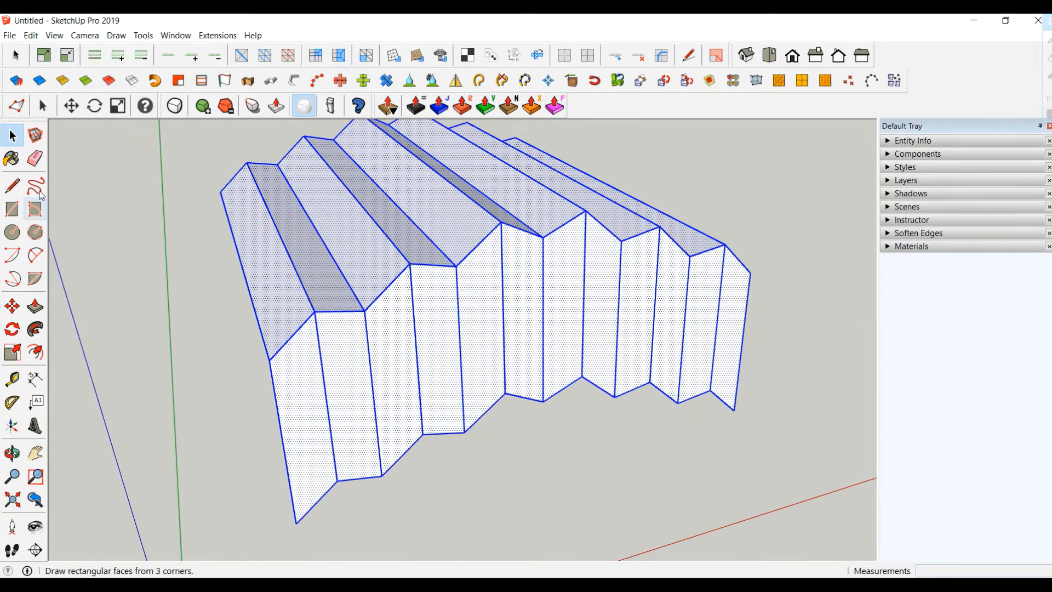
left_click(11, 135)
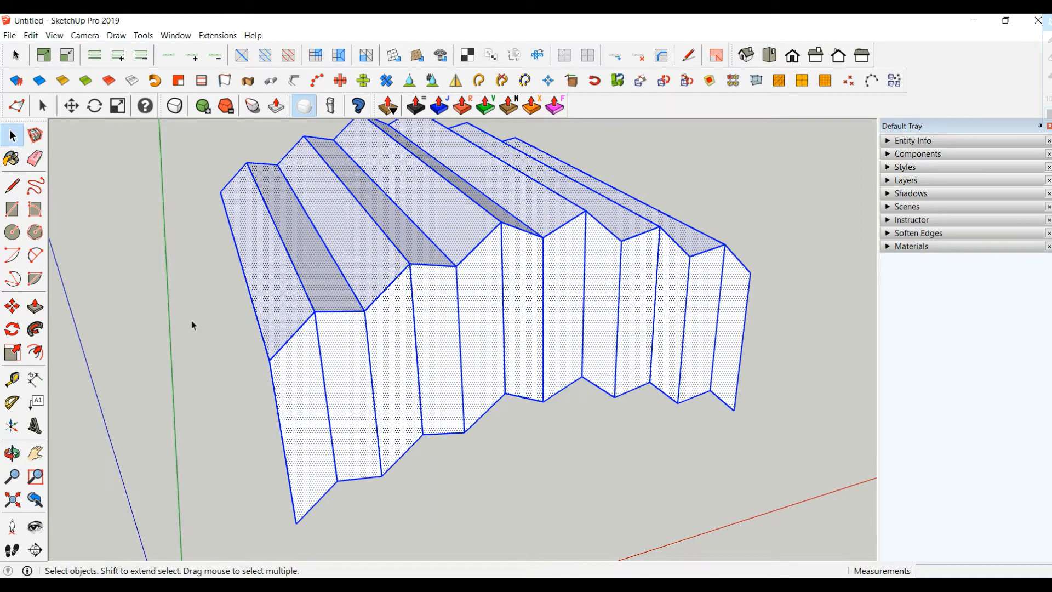
Select every other vertical fold edge of the pleated wall and shift them together outward along the green axis with Vertex Tools
left_click(225, 356)
middle_click_drag(232, 357, 307, 373)
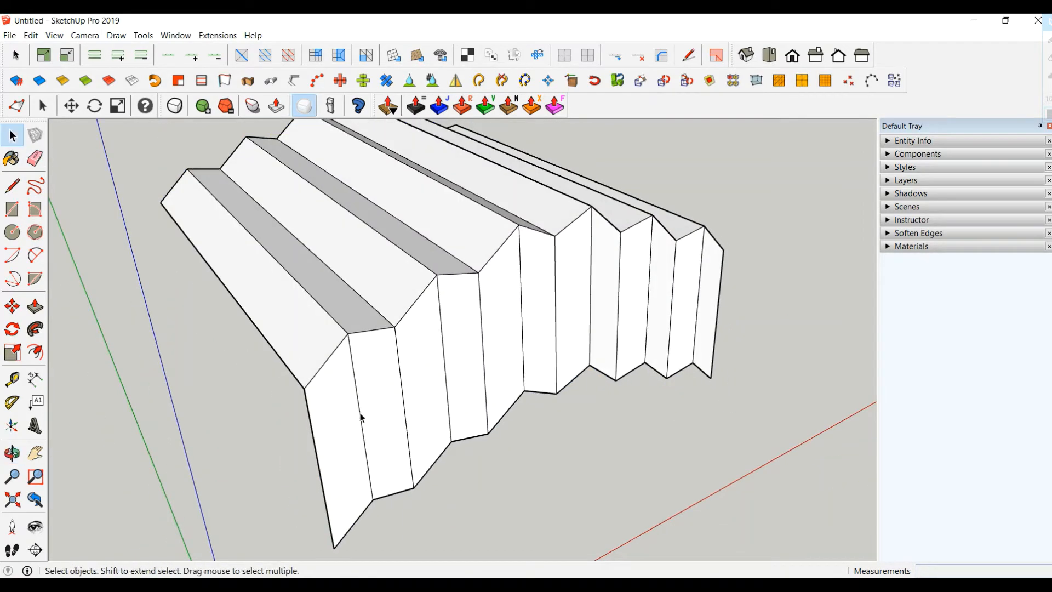
left_click(360, 417)
left_click(444, 356, "ctrl")
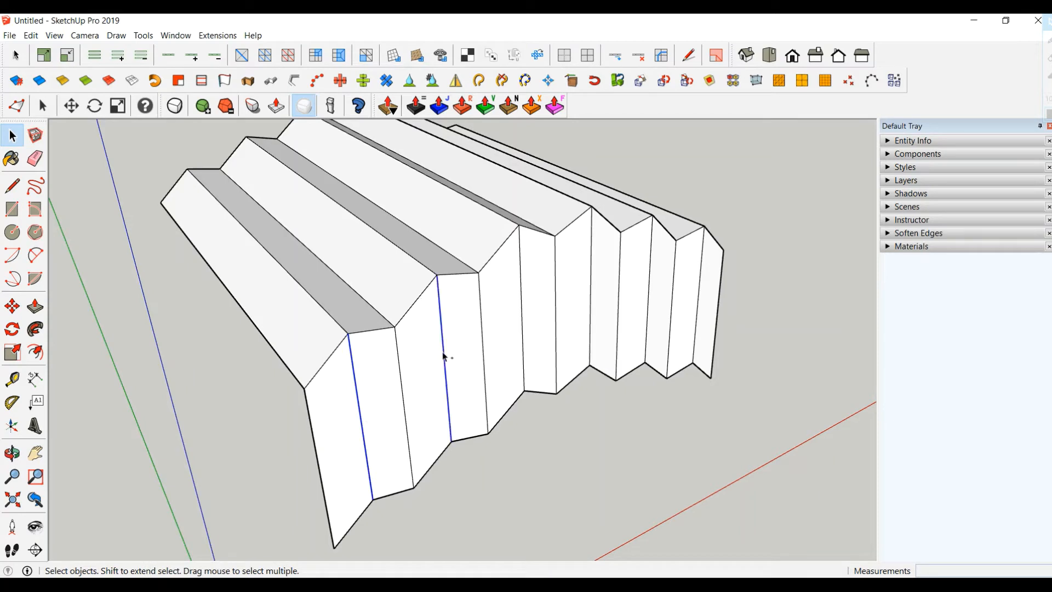
left_click(522, 296, "ctrl")
left_click(590, 296, "ctrl")
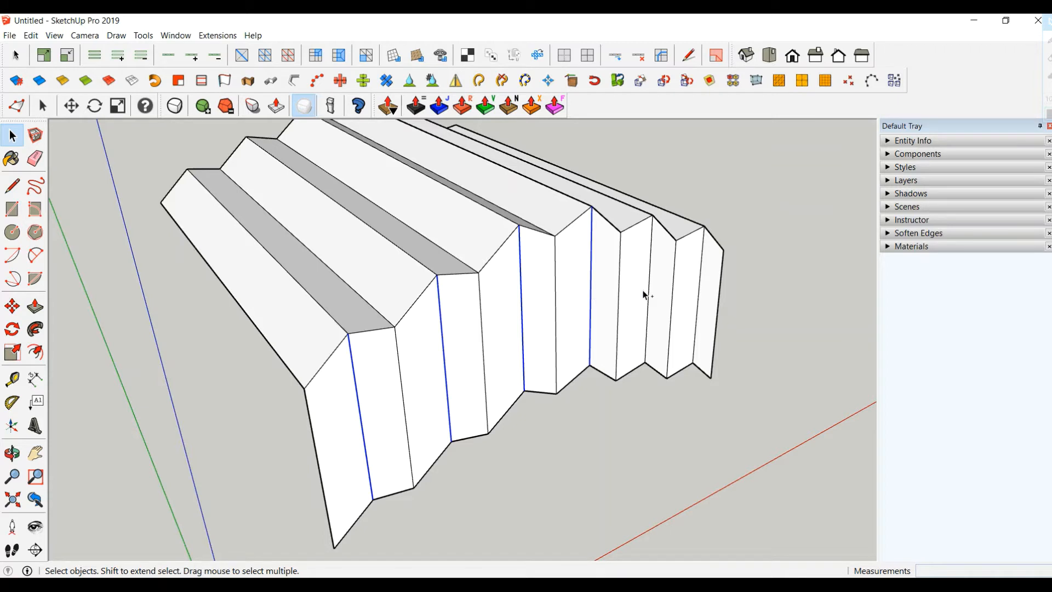
left_click(649, 292, "ctrl")
left_click(700, 292, "ctrl")
left_click(17, 105)
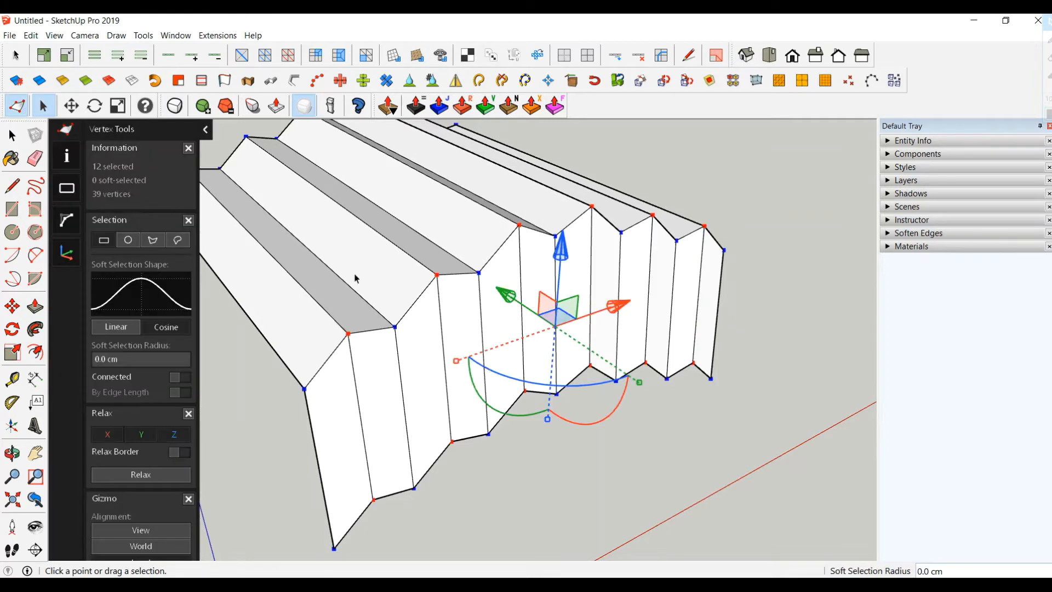
left_click_drag(505, 299, 544, 326)
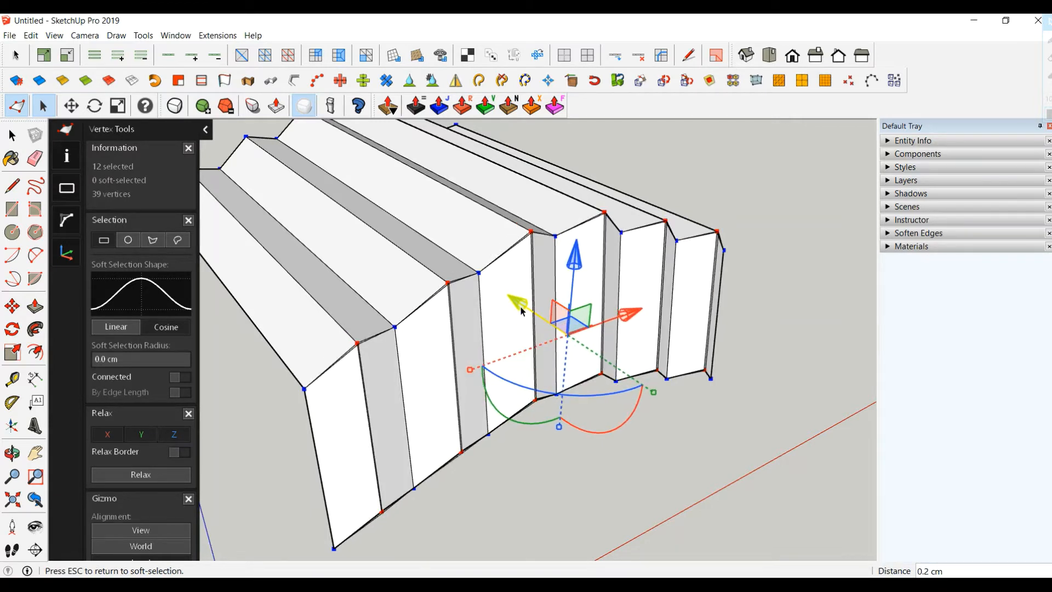
left_click(12, 135)
Select the roof's side edges and valley folds, extend the selection down the wall as loops, and adjust their crease sharpness
middle_click_drag(630, 257, 452, 310)
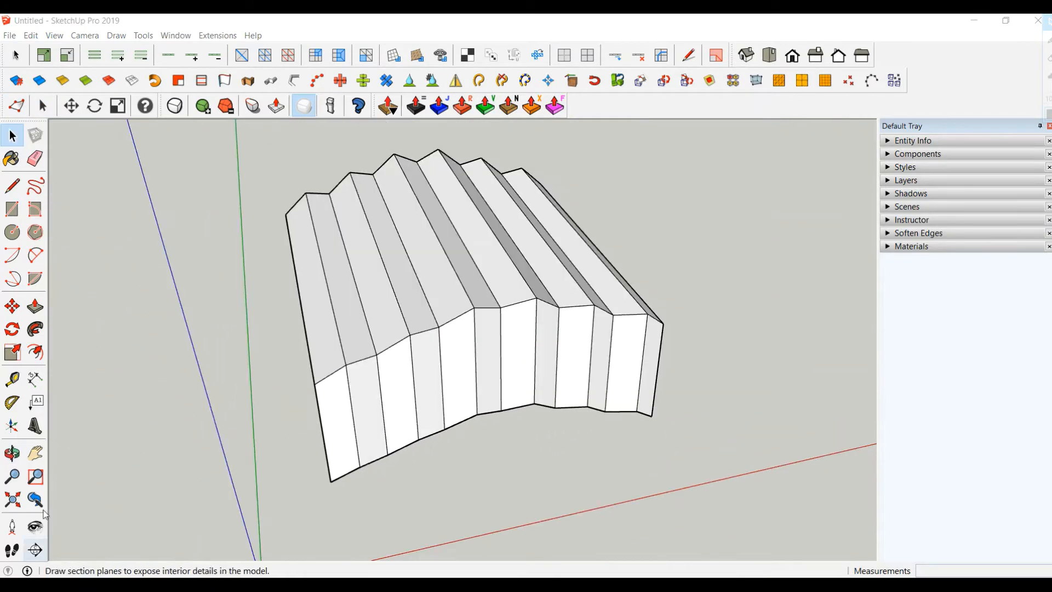
left_click(303, 326)
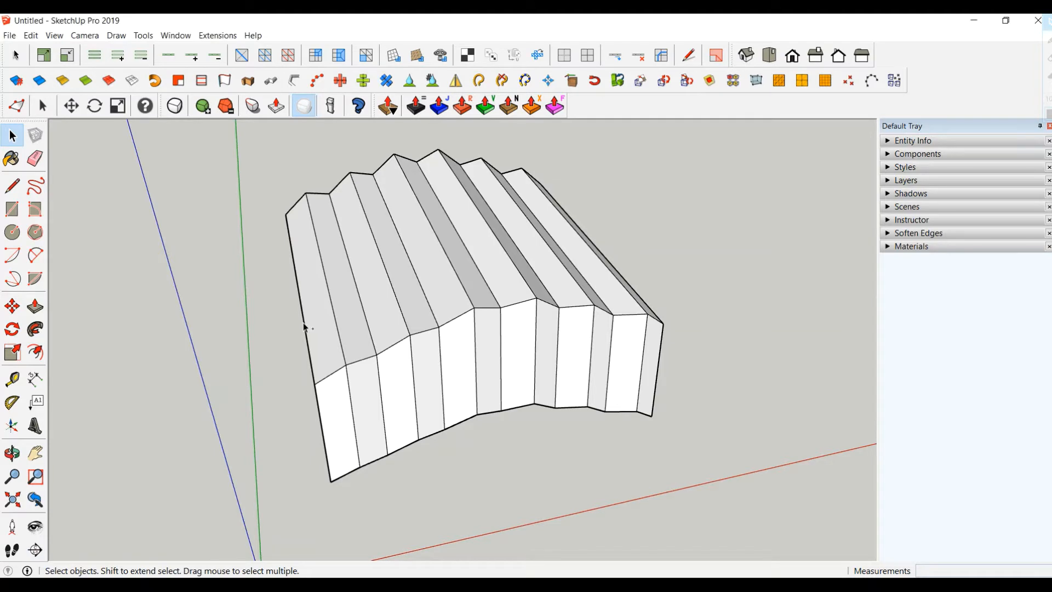
left_click(362, 306, "shift")
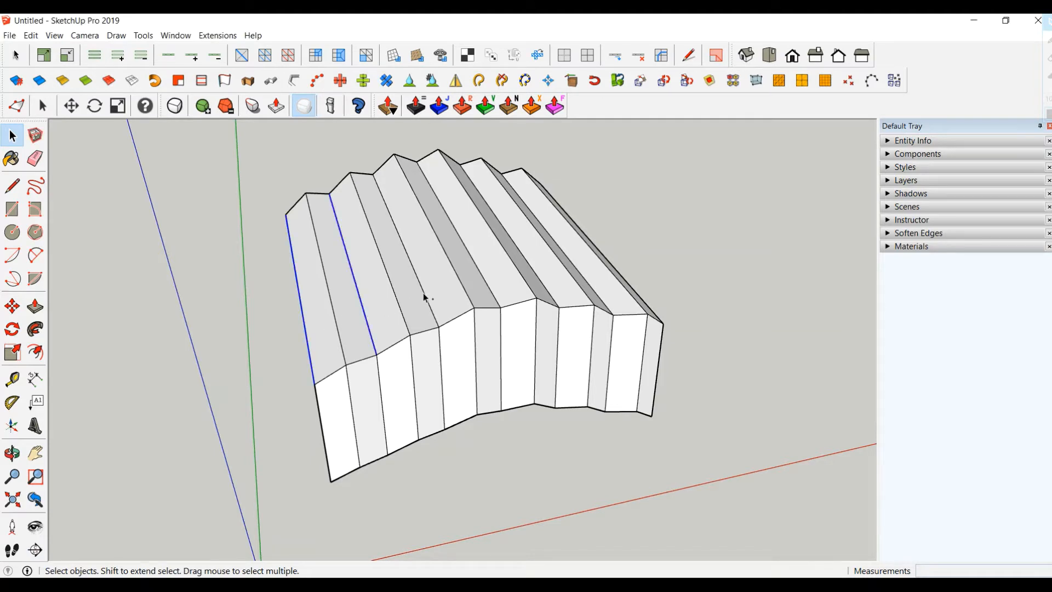
left_click(488, 286, "shift")
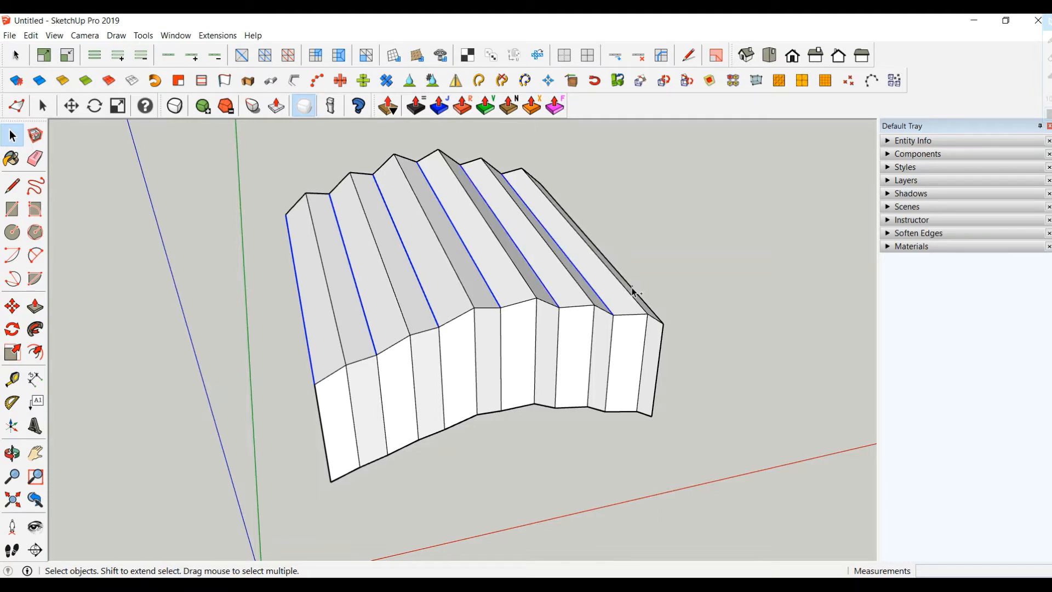
left_click(167, 59)
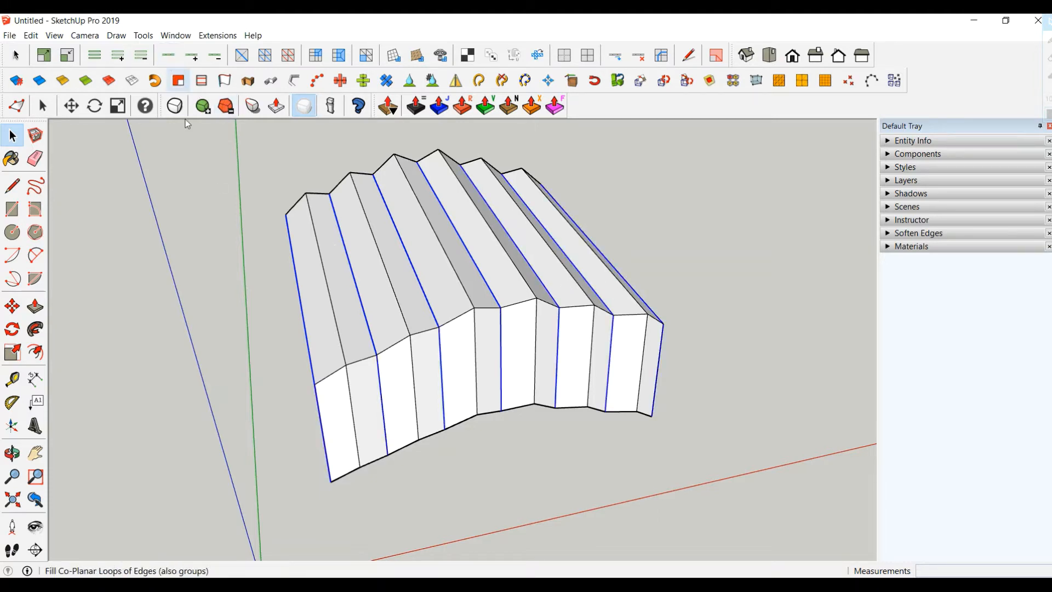
left_click(252, 105)
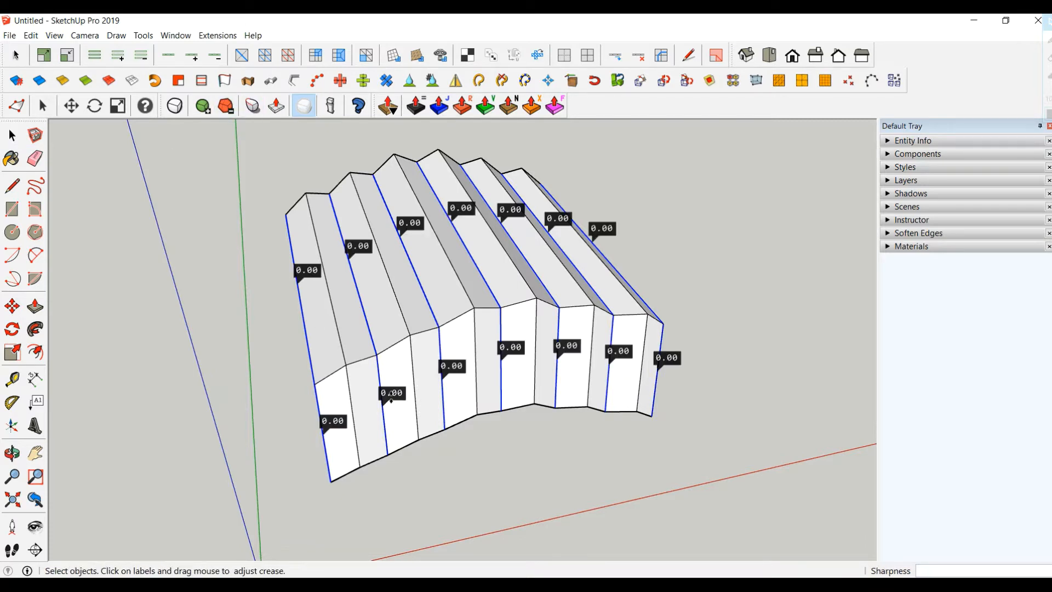
left_click_drag(392, 386, 392, 362)
left_click(13, 135)
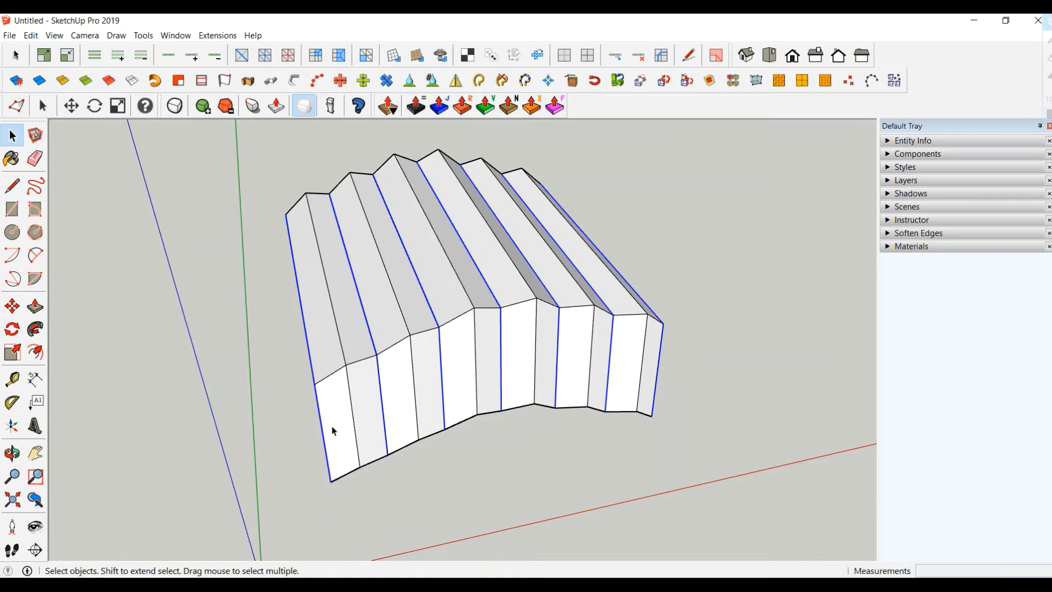
Select the zigzag edge loop where roof meets wall and copy it about 7 cm down the wall
middle_click_drag(332, 430, 392, 367)
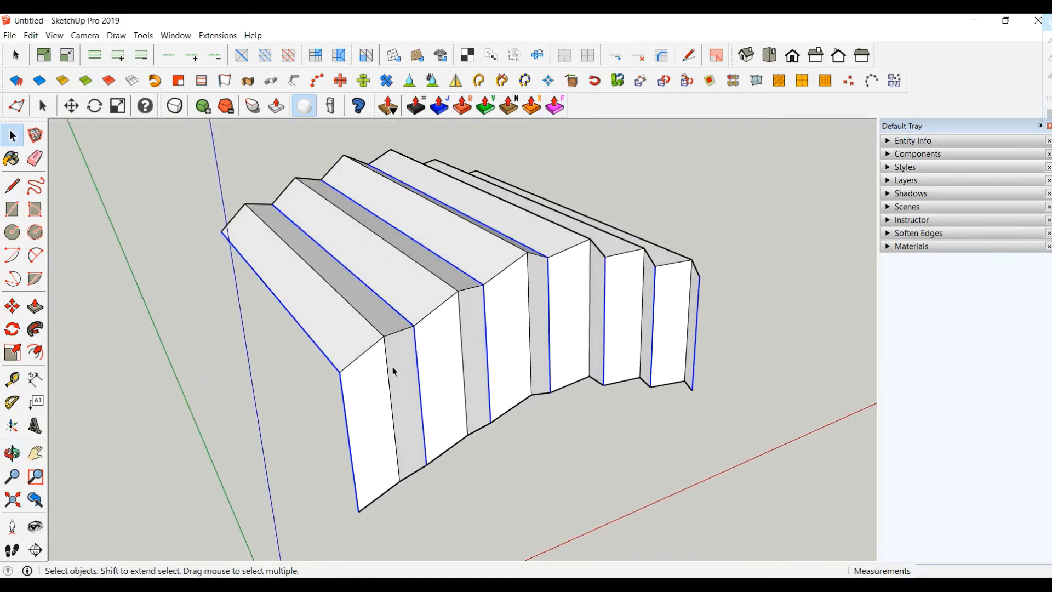
left_click(357, 367)
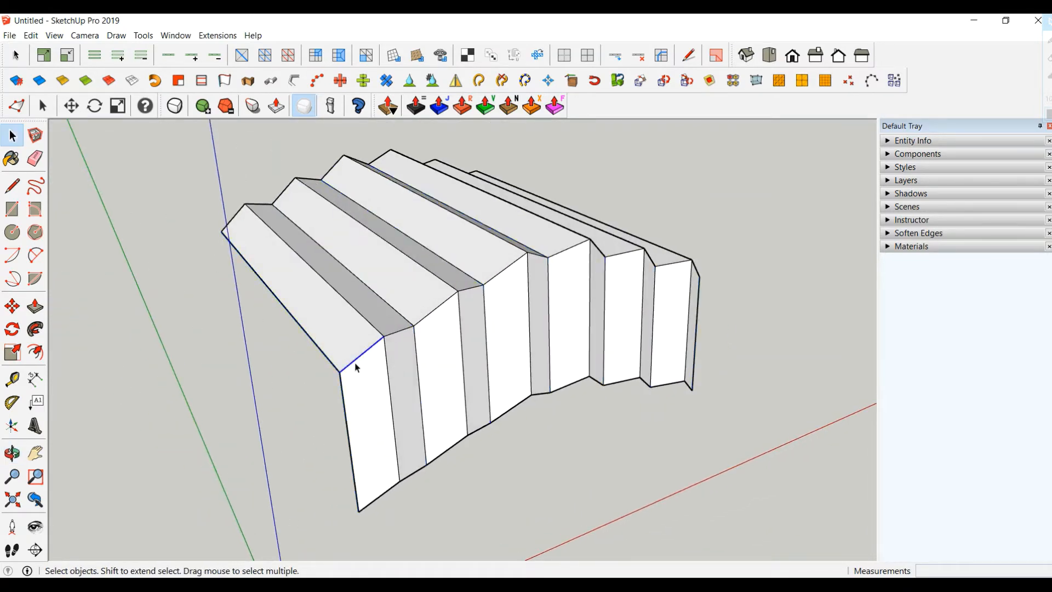
left_click(168, 54)
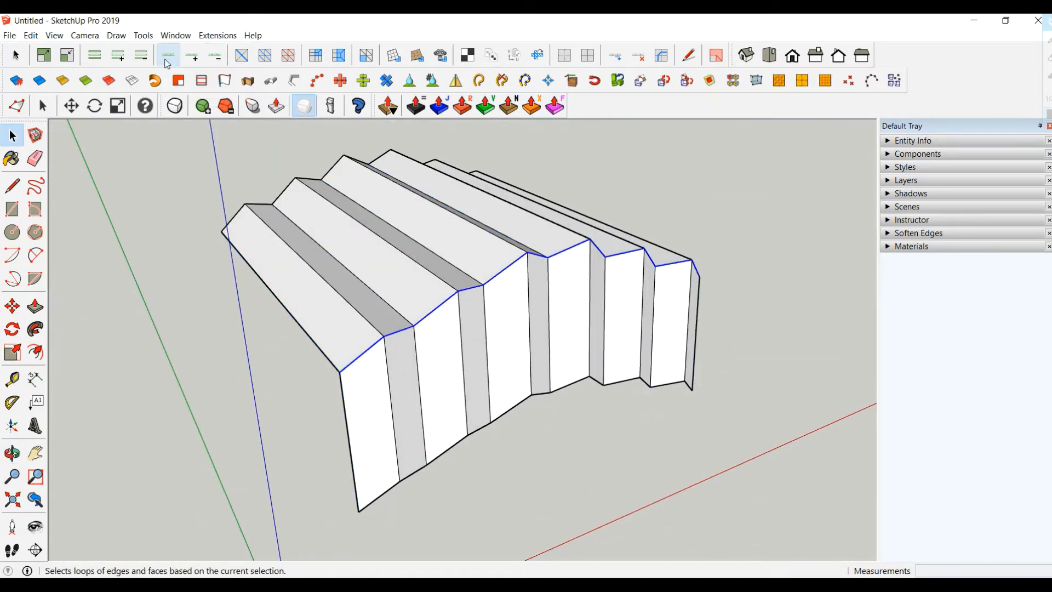
left_click(12, 306)
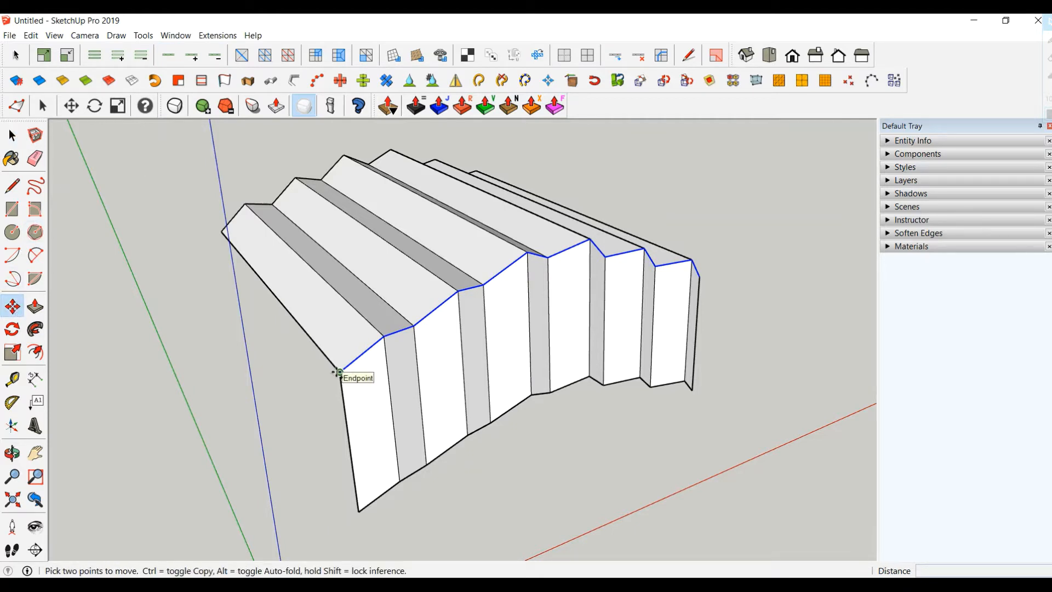
left_click(338, 372)
left_click(346, 434)
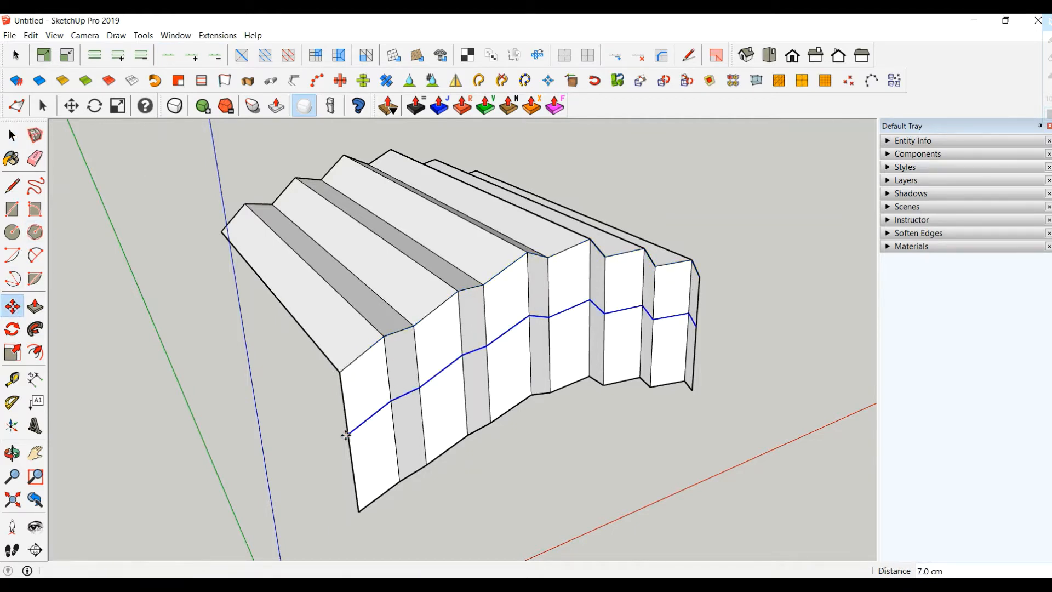
left_click(12, 135)
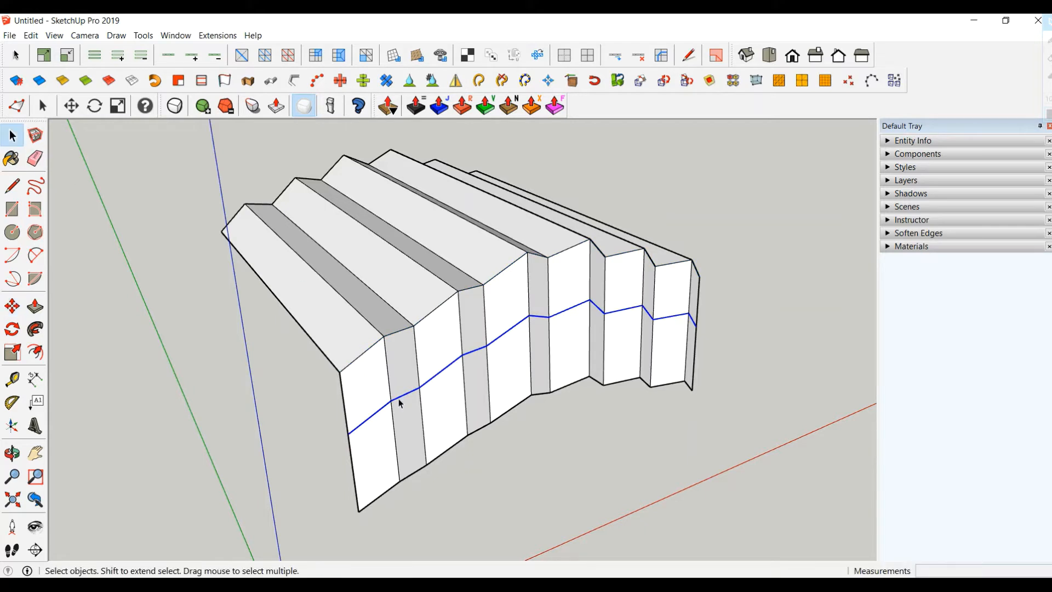
Select the zigzag loop between roof and wall again and copy it about 4.9 cm back along the roof
left_click(352, 362)
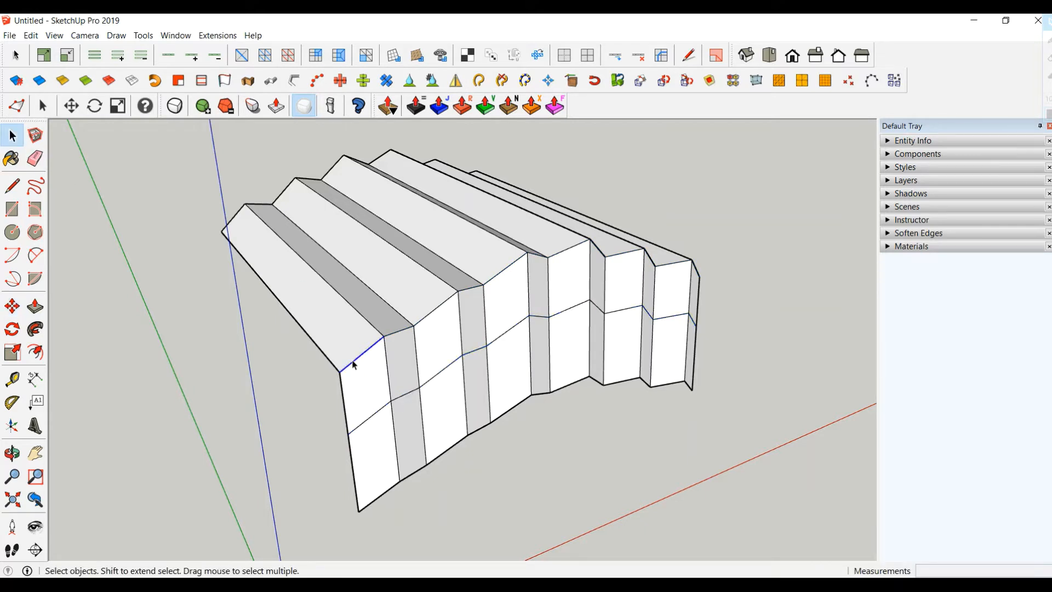
left_click(170, 56)
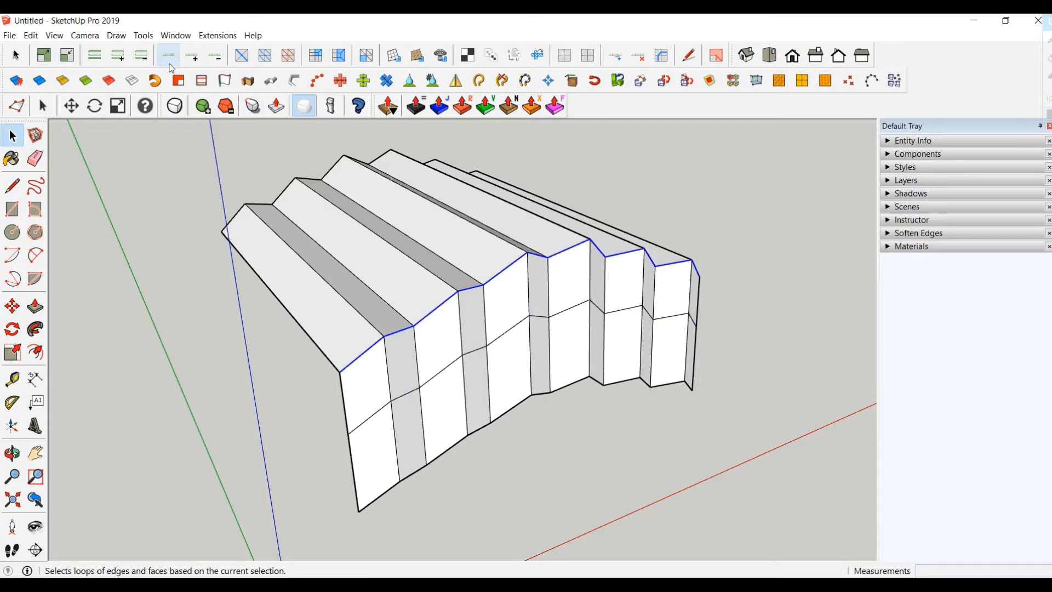
left_click(12, 306)
left_click(339, 371)
key("ctrl")
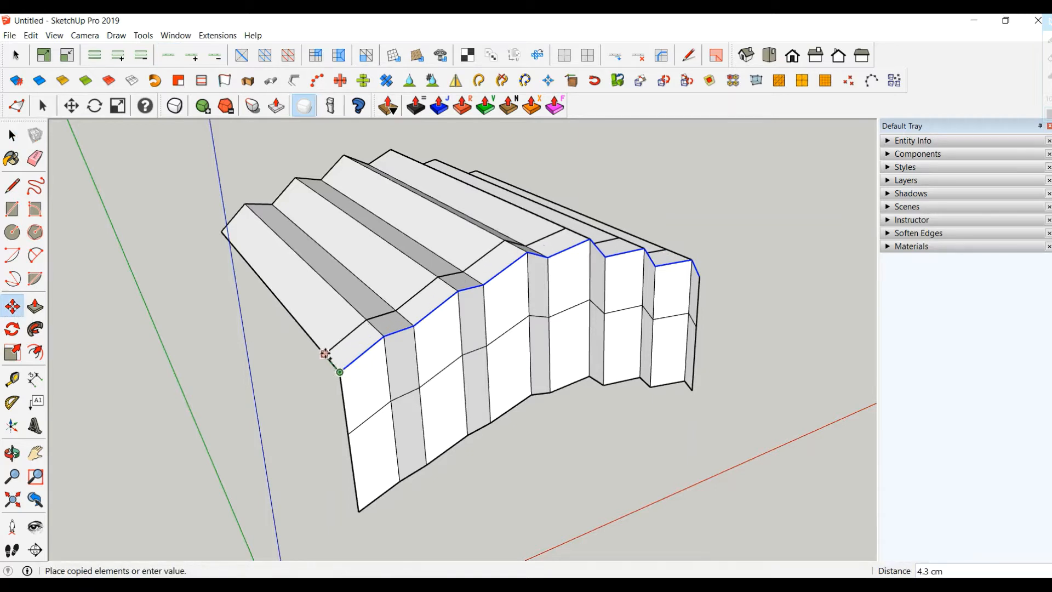
left_click(328, 352)
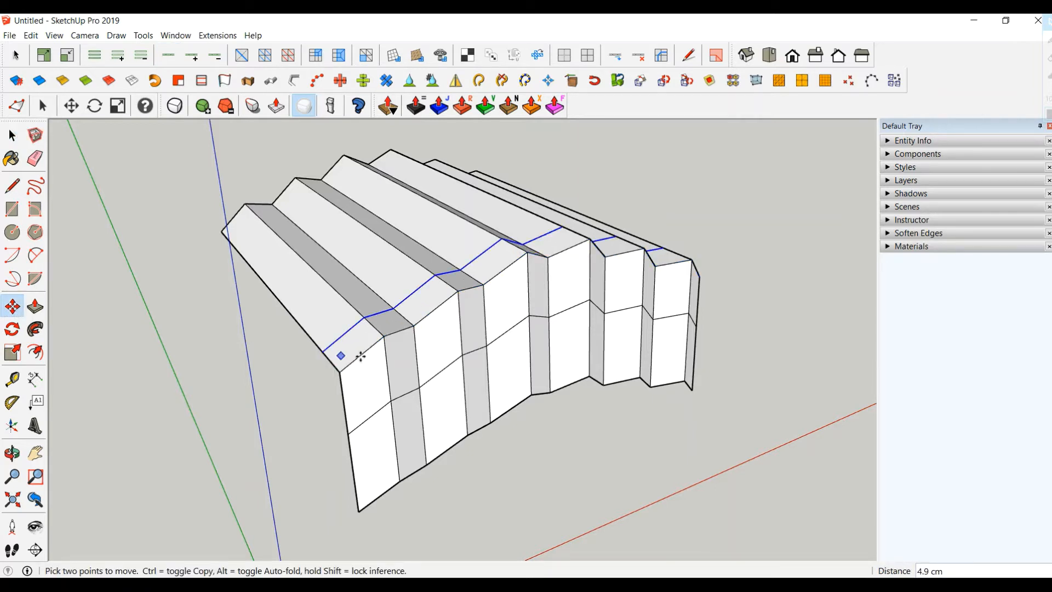
Select the horizontal zigzag loop halfway down the wall and push it outward about 0.9 cm along the green axis with Vertex Tools
middle_click_drag(328, 352, 414, 303)
left_click(12, 136)
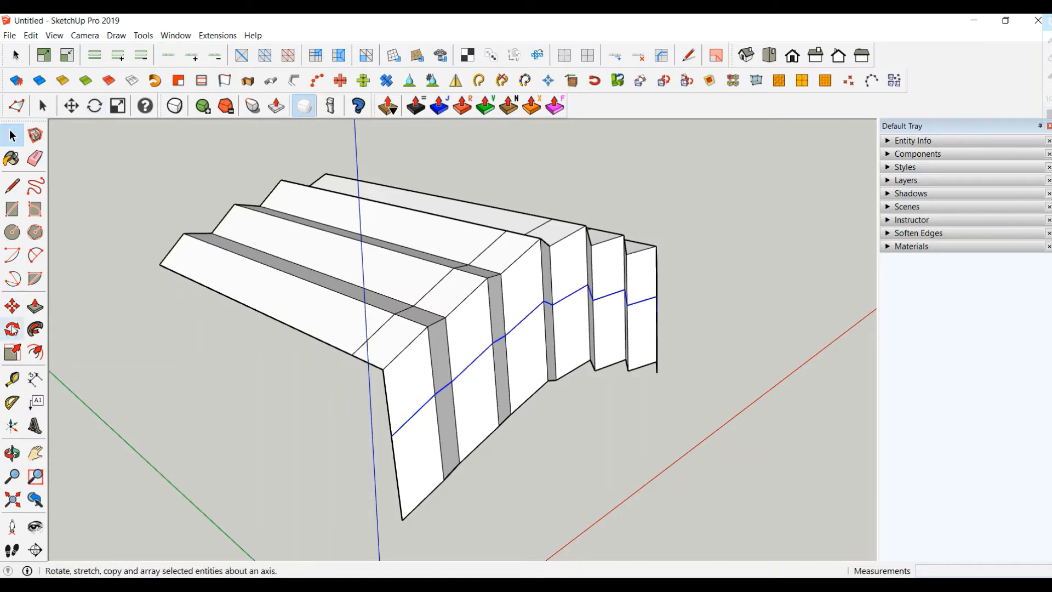
left_click(16, 106)
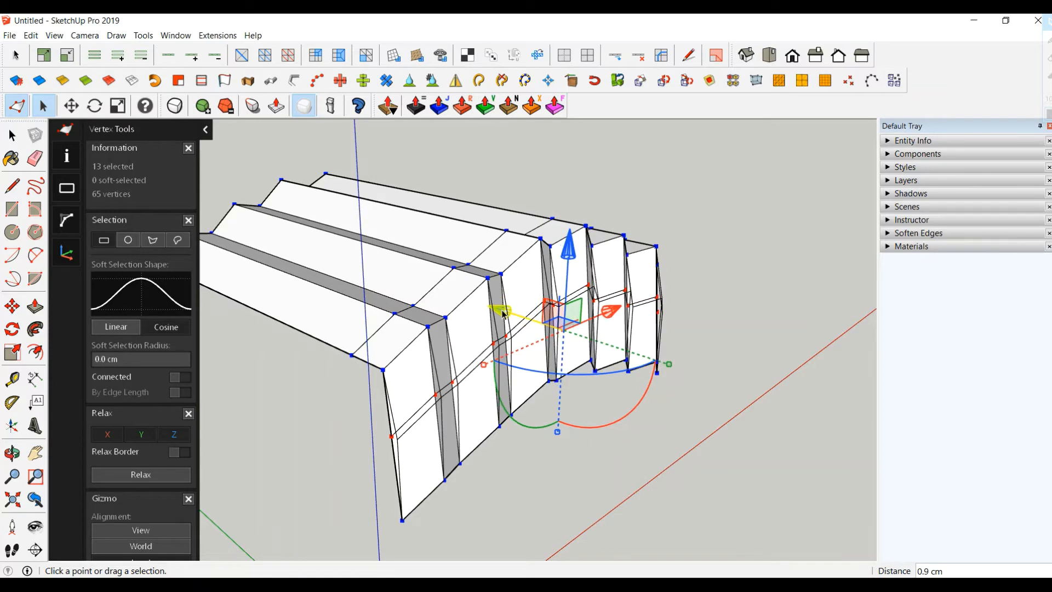
key("o")
left_click_drag(500, 308, 499, 348)
middle_click_drag(499, 349, 534, 336)
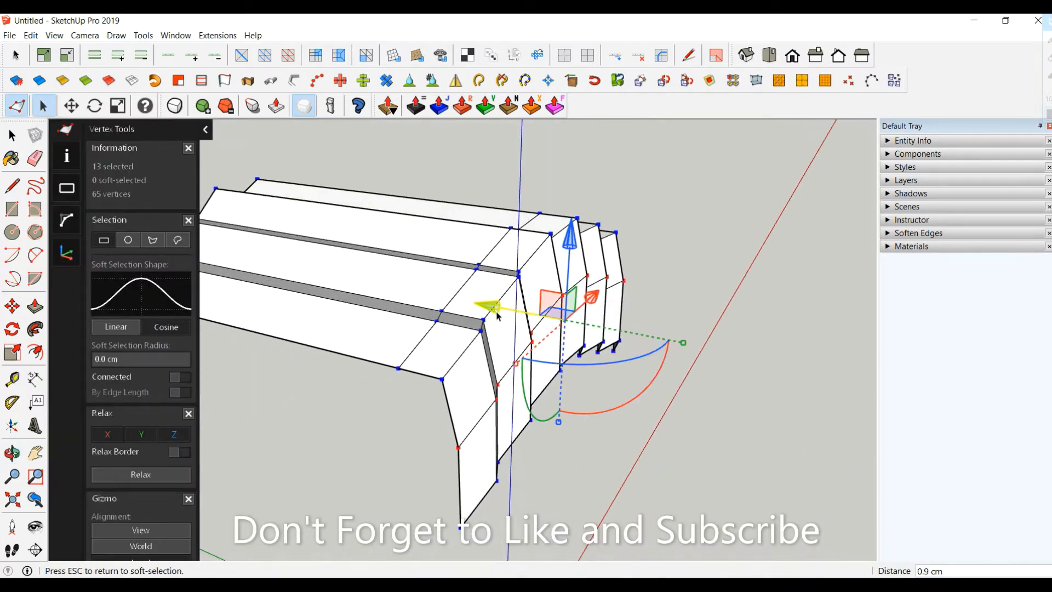
left_click_drag(495, 308, 495, 309)
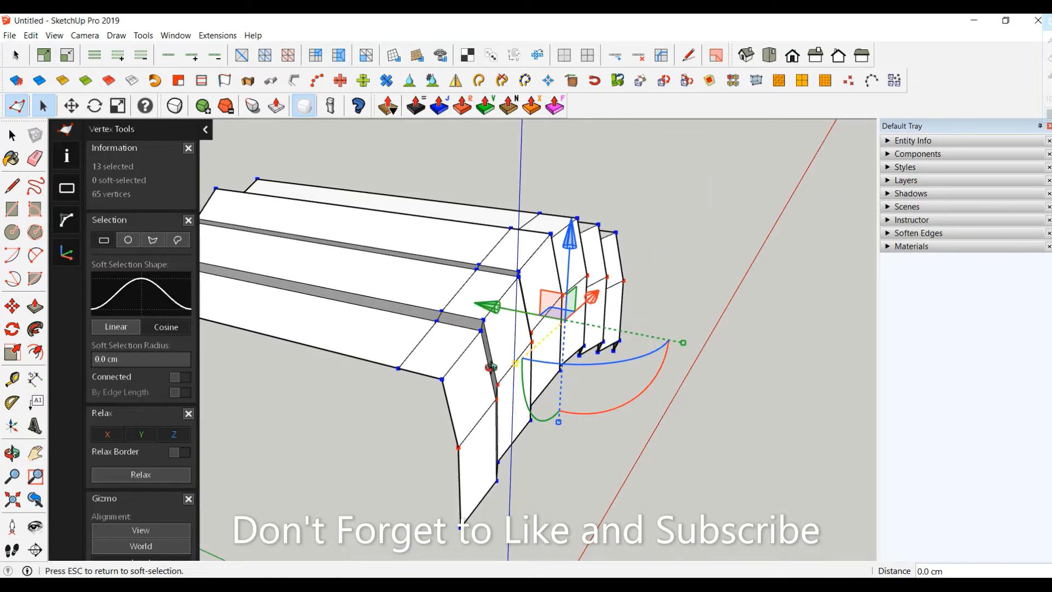
middle_click_drag(495, 309, 307, 342)
left_click(16, 136)
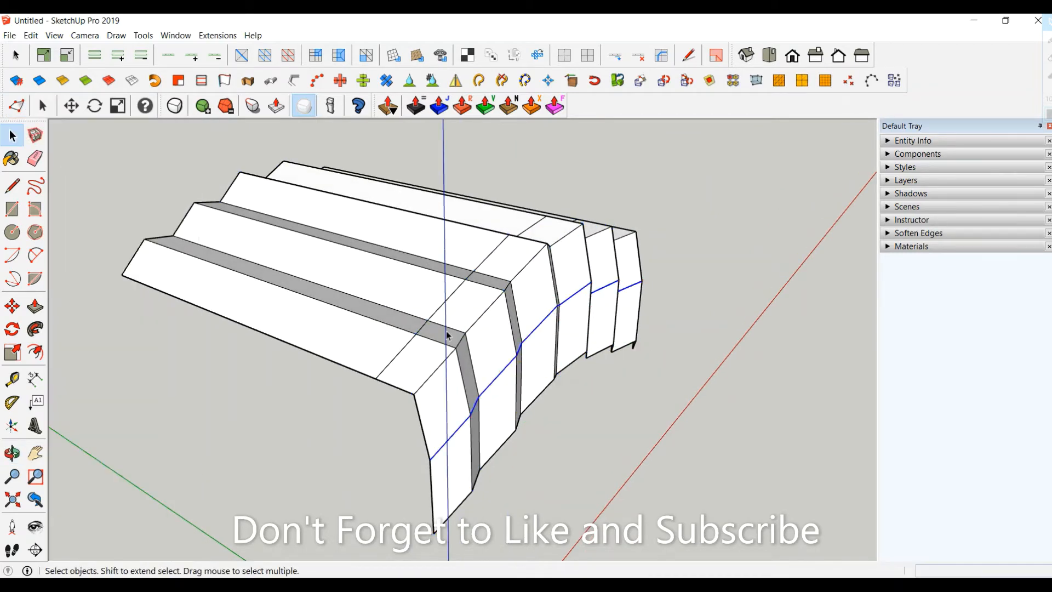
Select the zigzag loop where roof meets wall and raise it about 1 cm along the blue axis with Vertex Tools
left_click(444, 369)
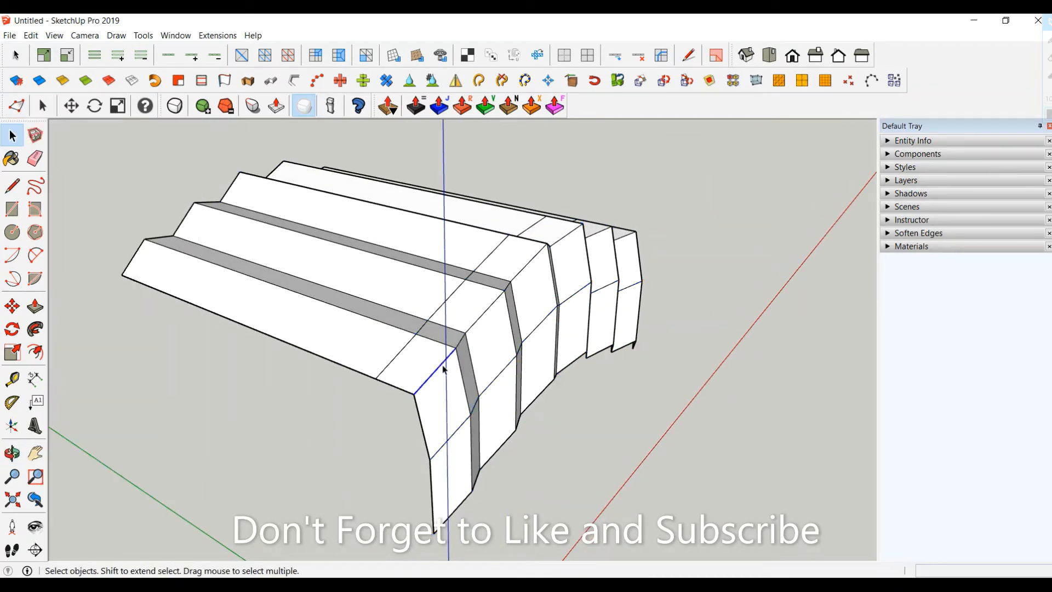
left_click(167, 58)
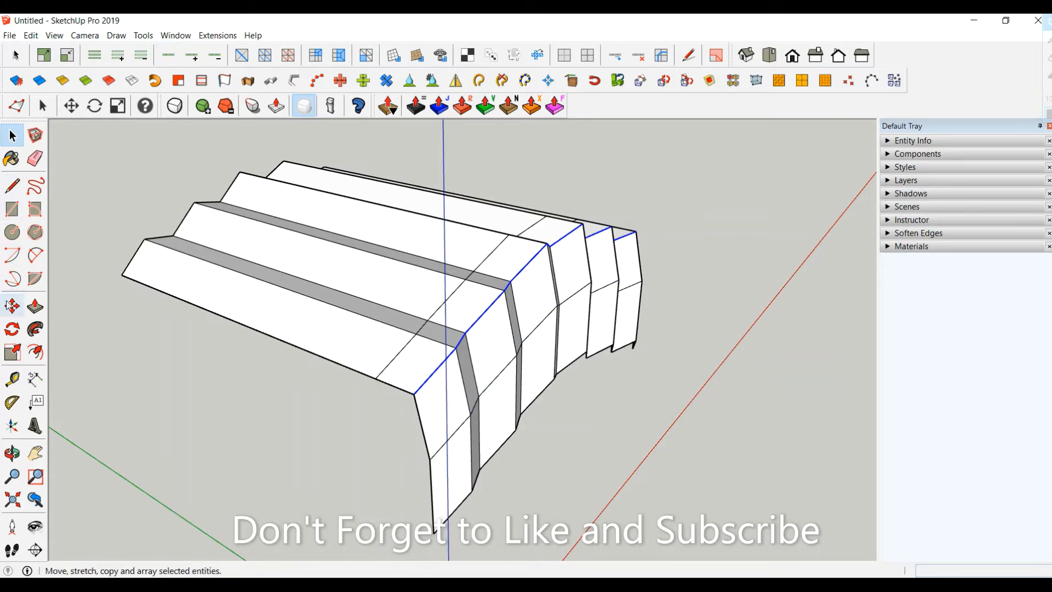
left_click(16, 106)
left_click_drag(563, 195, 560, 169)
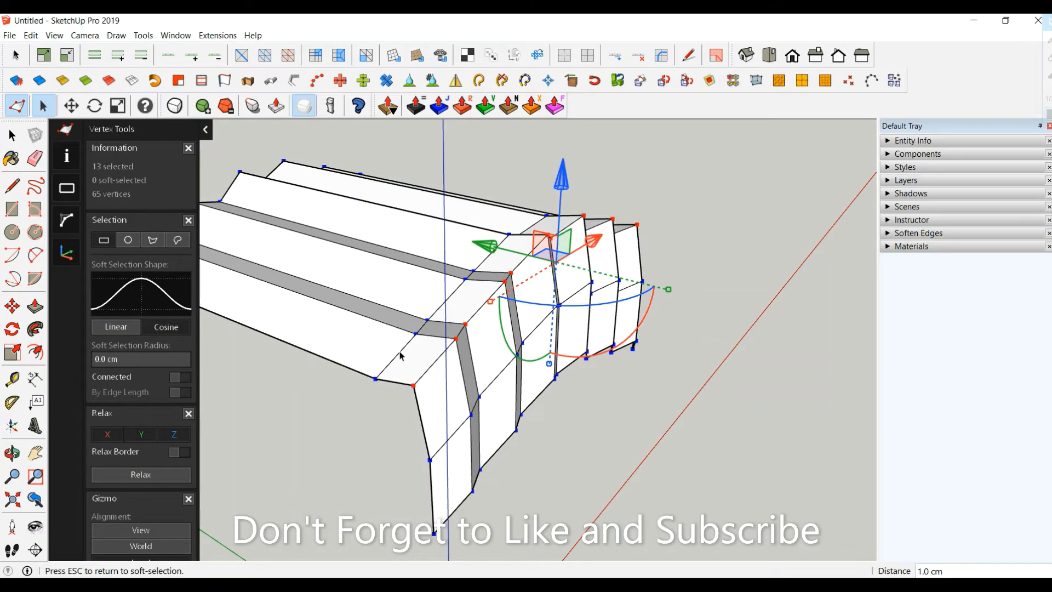
key("Escape")
key("space")
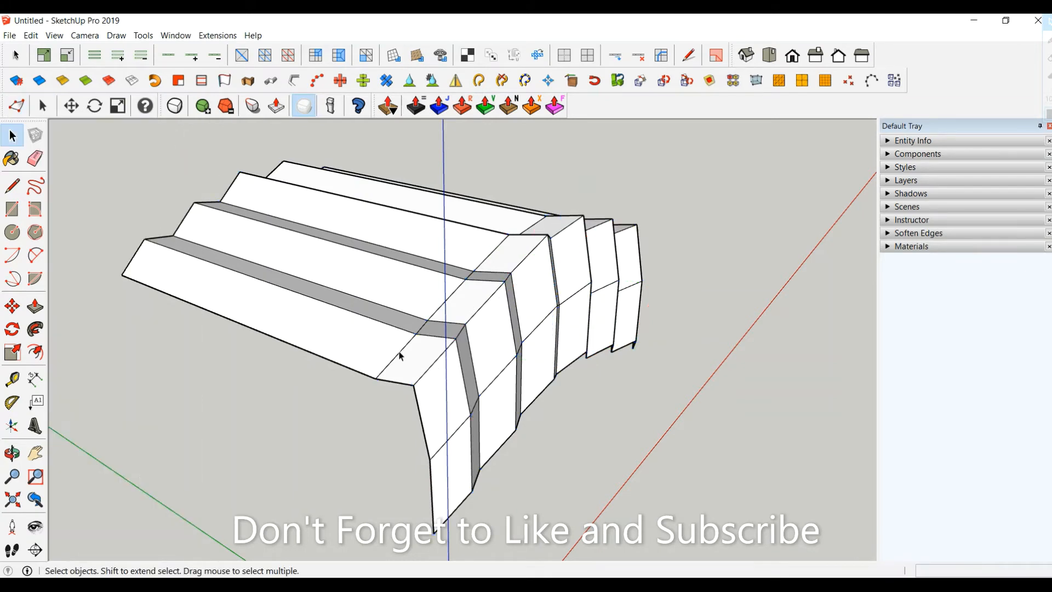
Select the copied zigzag loop on the roof and raise it about 1.2 cm along the blue axis with Vertex Tools
left_click(168, 56)
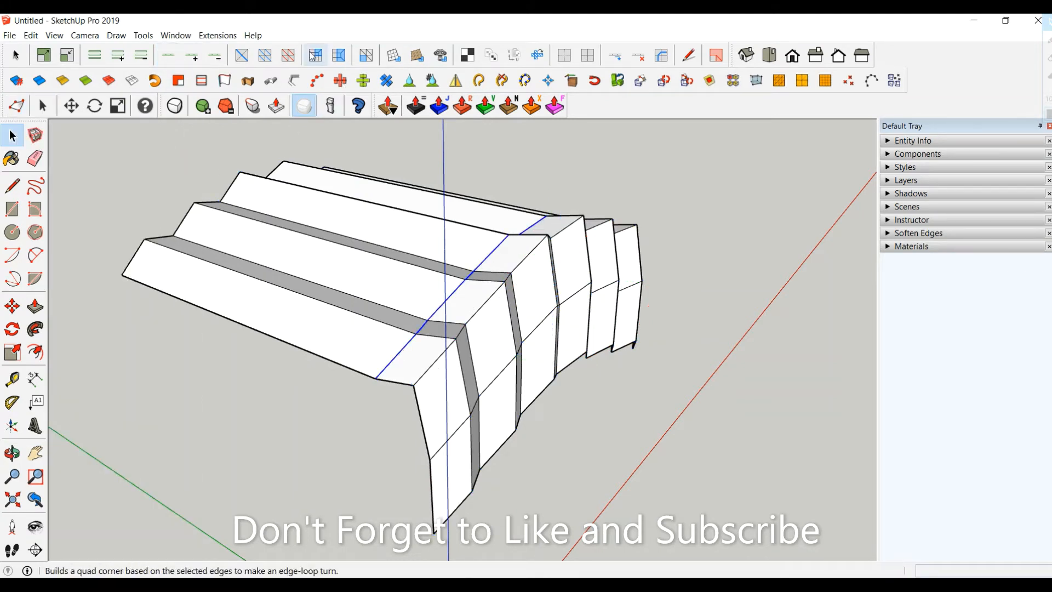
left_click(17, 105)
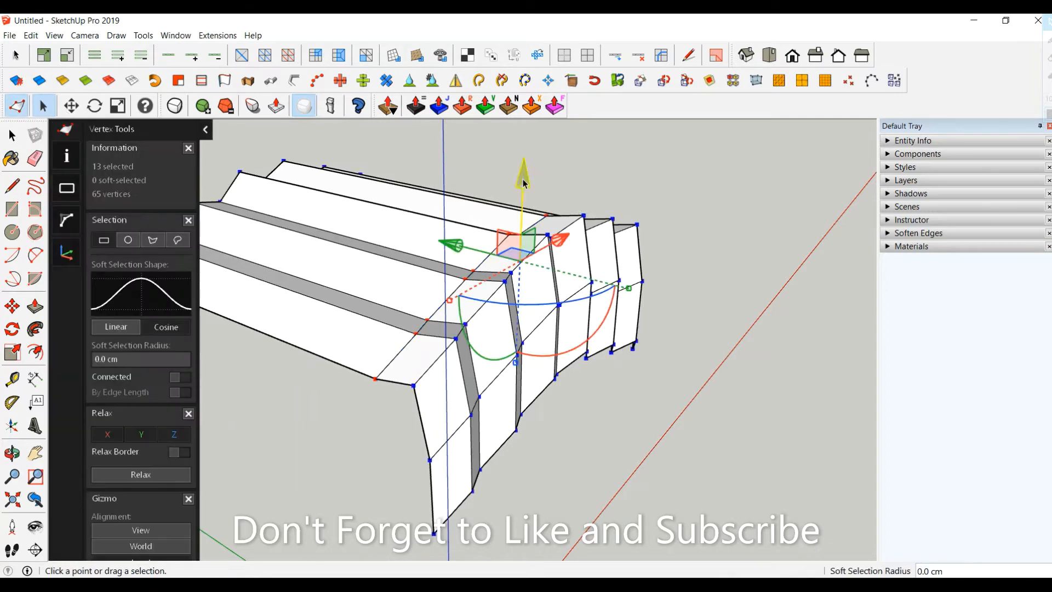
left_click_drag(523, 178, 524, 168)
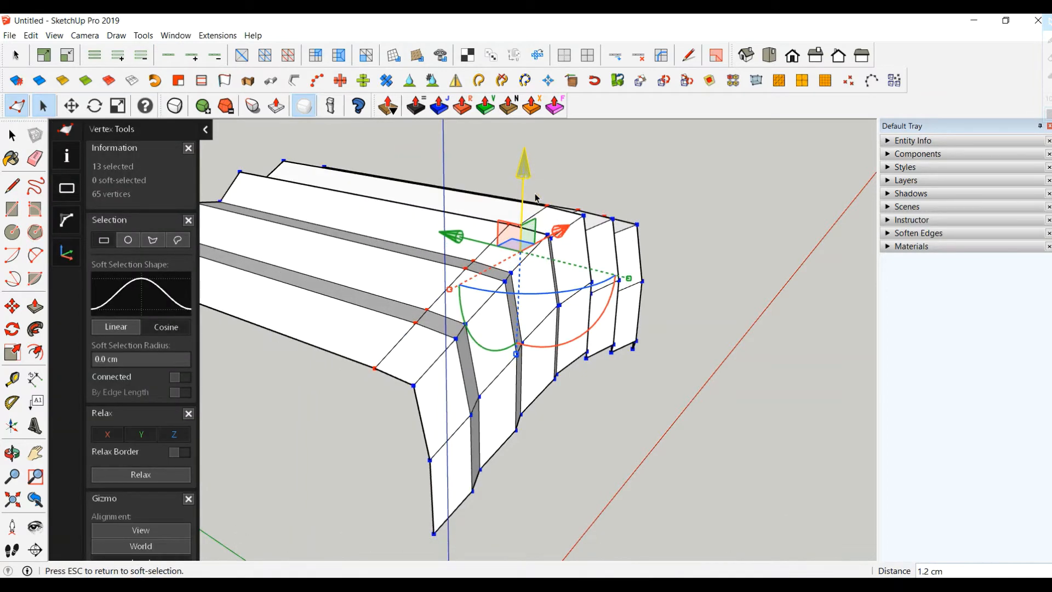
key("o")
mouse_move(552, 359)
left_mouse_down()
mouse_move(672, 274)
mouse_move(622, 328)
mouse_move(571, 361)
mouse_move(547, 347)
left_mouse_up()
left_click(16, 105)
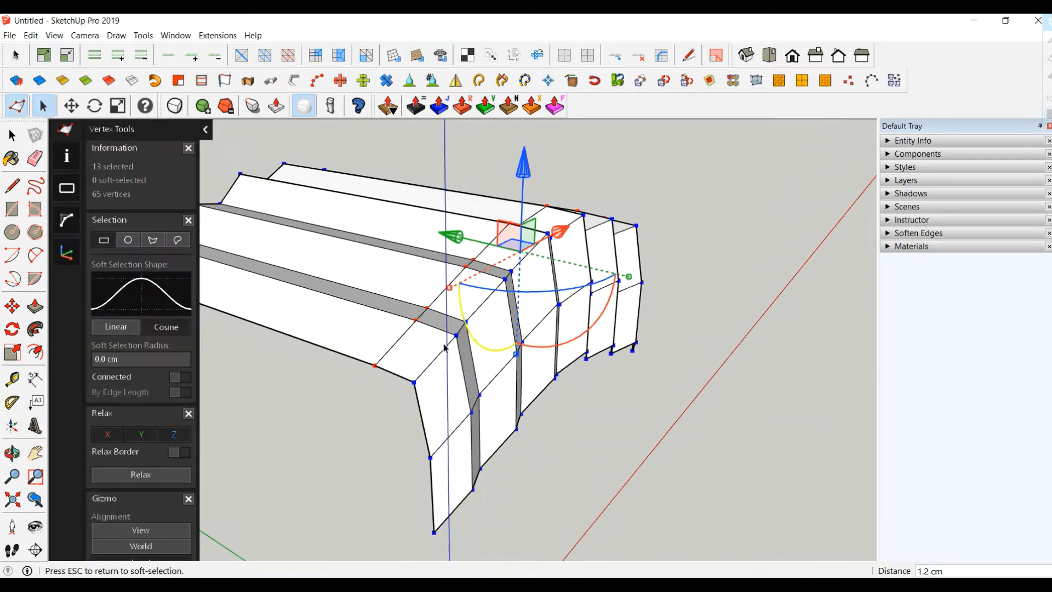
Select the zigzag loop where roof meets wall and push it outward along the green axis in nudges of about 0.3 and 0.2 cm with Vertex Tools
left_click(20, 137)
left_click(446, 346)
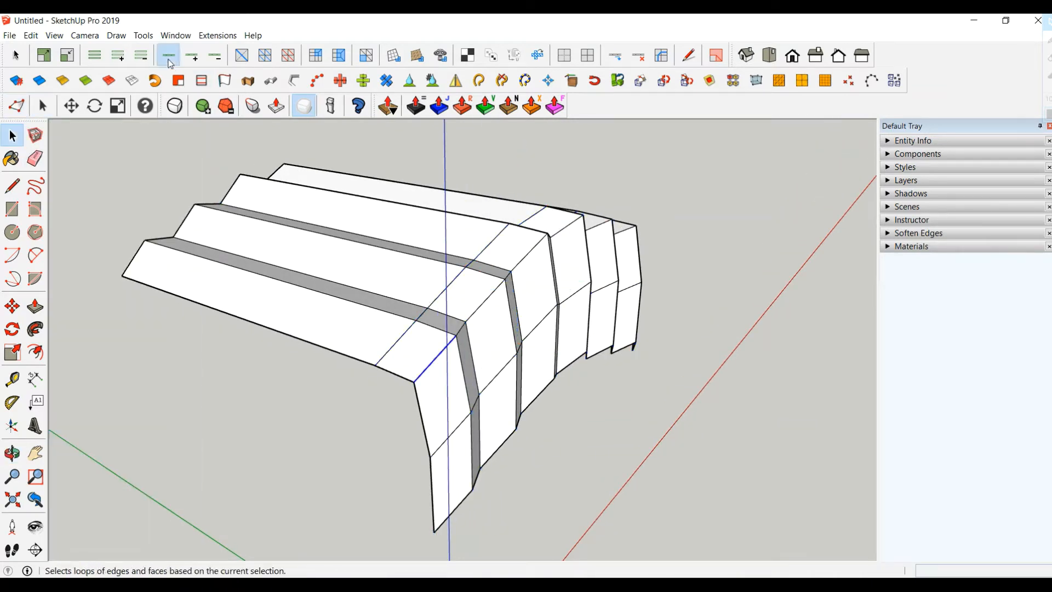
left_click(168, 55)
left_click(16, 105)
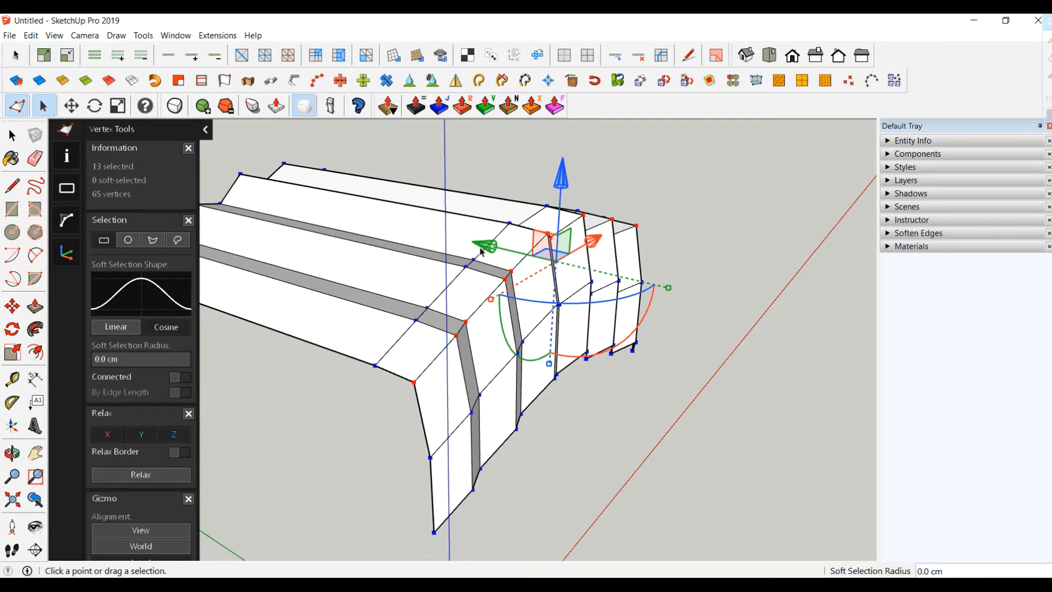
left_click_drag(481, 251, 485, 252)
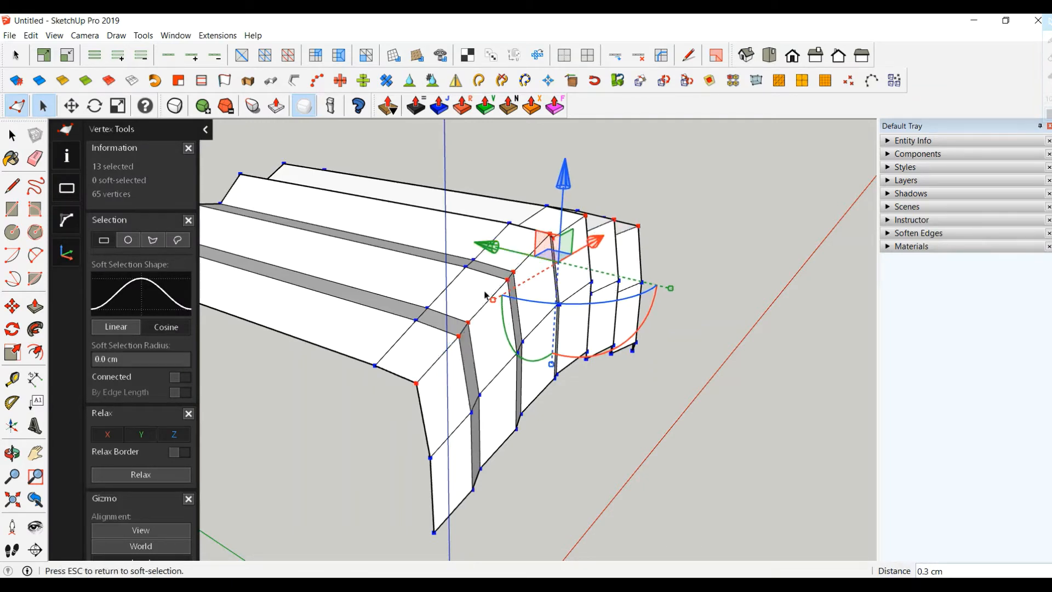
middle_click_drag(485, 296, 514, 261)
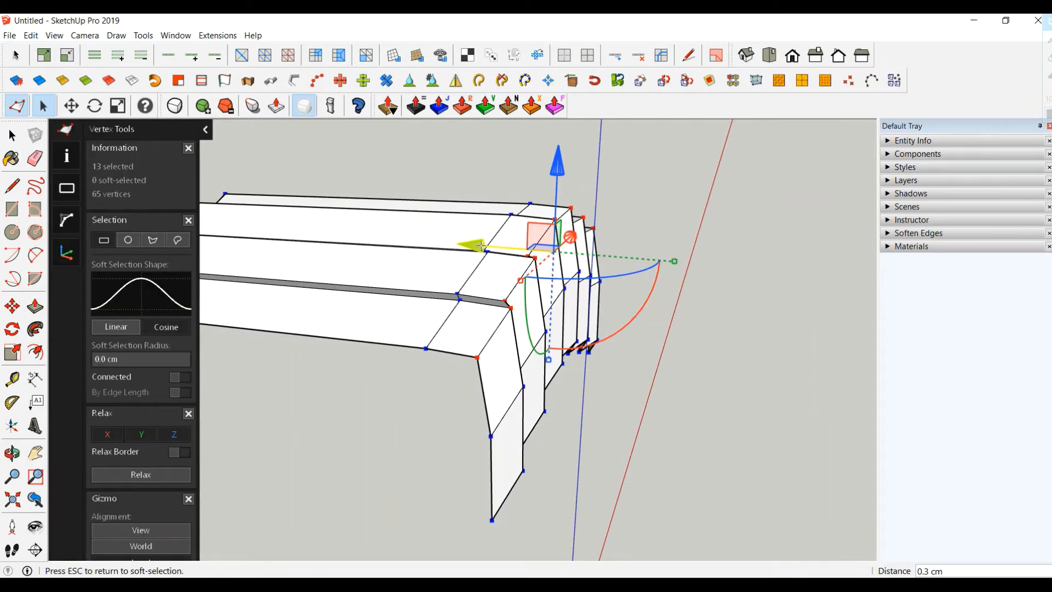
left_click_drag(480, 246, 482, 247)
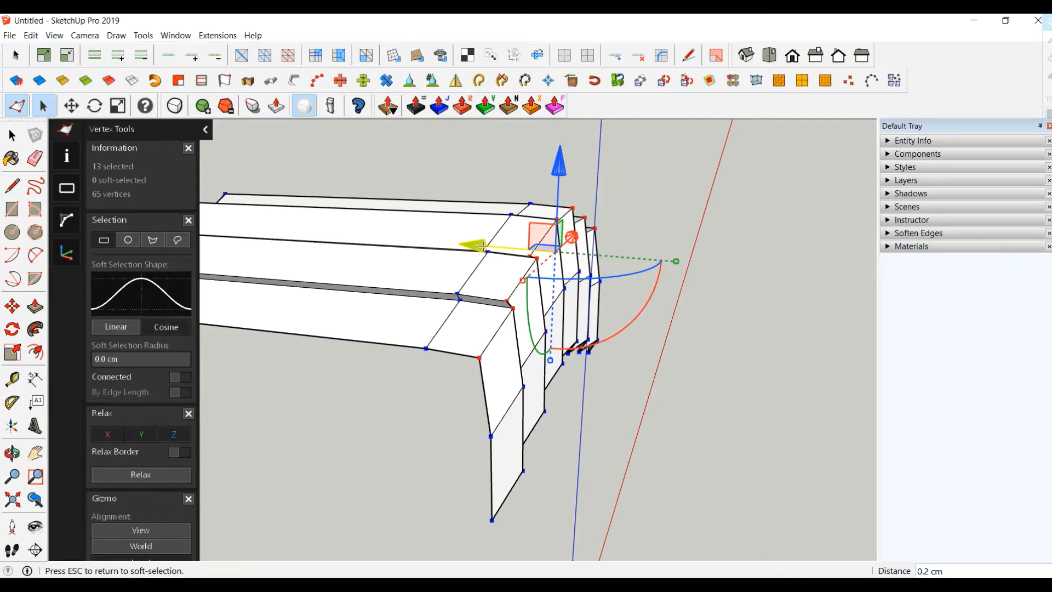
Select the wall's bottom zigzag edge loop and flatten it to one level with Center on Blue
left_click(13, 136)
middle_click_drag(570, 338, 268, 303)
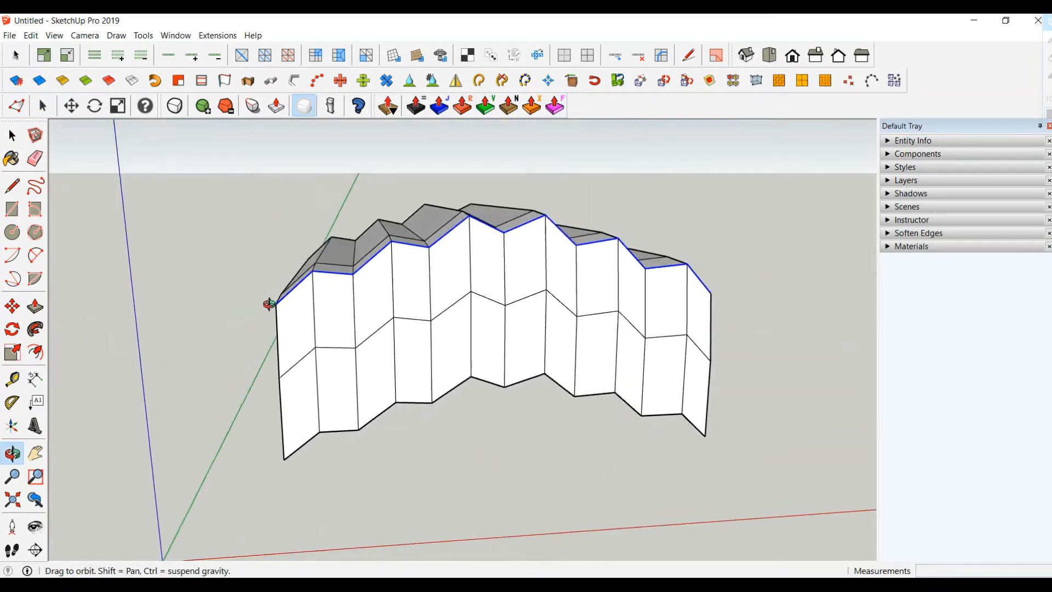
scroll(290, 313, "down", 2)
middle_click_drag(441, 364, 402, 376)
left_click(400, 376)
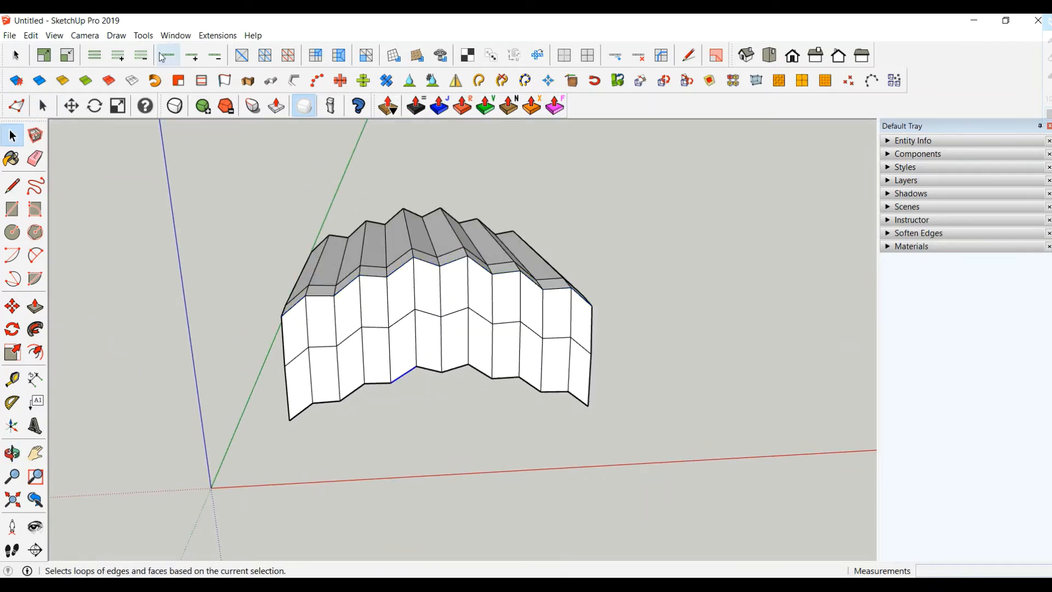
left_click(386, 80)
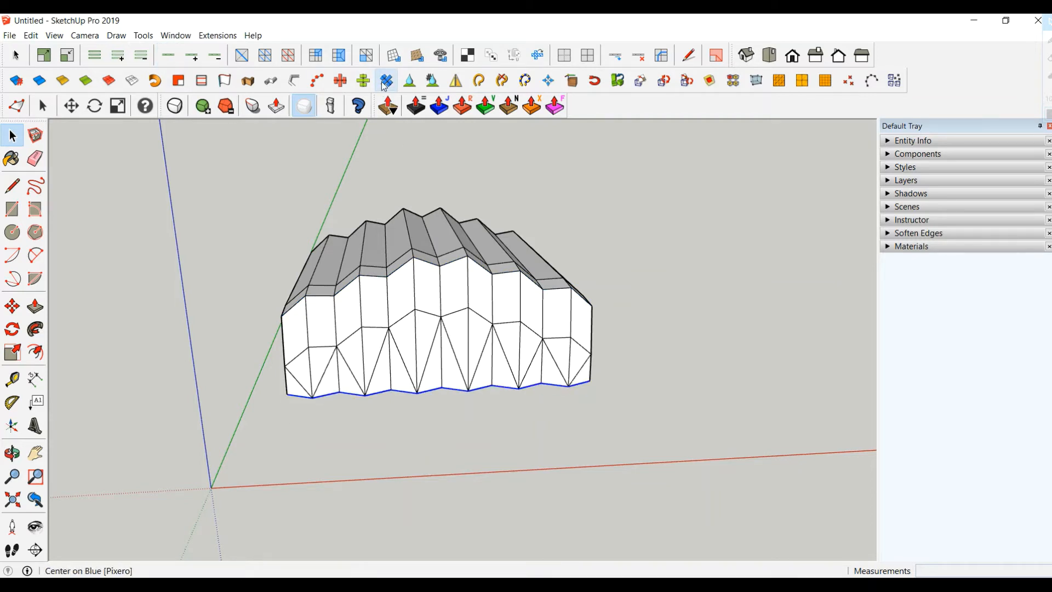
middle_click_drag(352, 324, 306, 287)
middle_click_drag(356, 350, 359, 367)
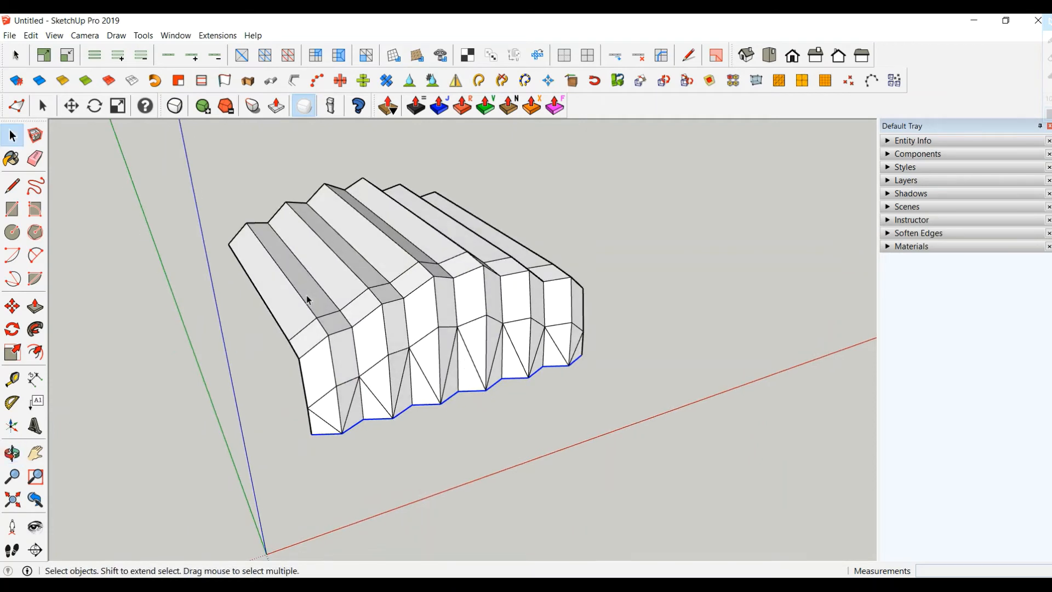
Select all connected roof and wall geometry and make it a group
left_click(307, 298)
triple_click(307, 297)
right_click(319, 278)
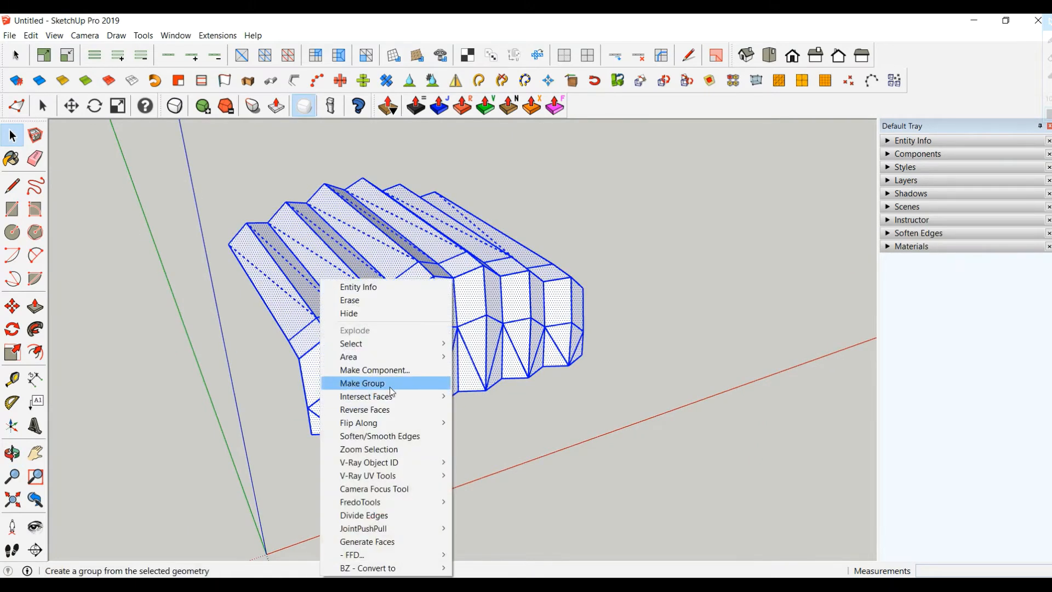
left_click(389, 384)
Preview the grouped roof as a subdivided mesh, raise the subdivision level, then return to the ungrouped control mesh
left_click(177, 113)
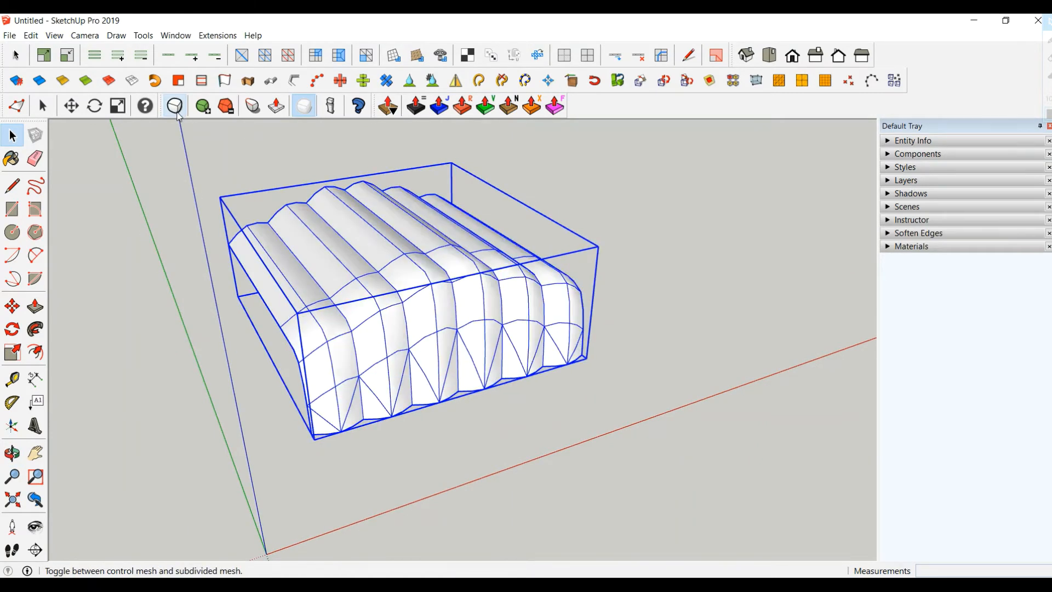
middle_click_drag(324, 274, 419, 247)
left_click(203, 112)
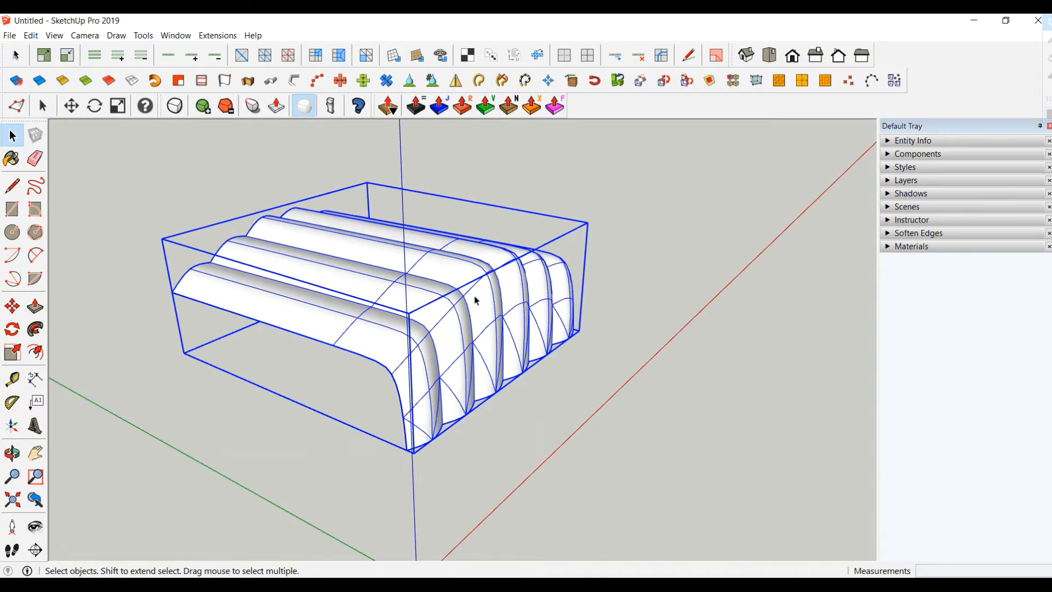
middle_click_drag(475, 300, 261, 146)
left_click(174, 108)
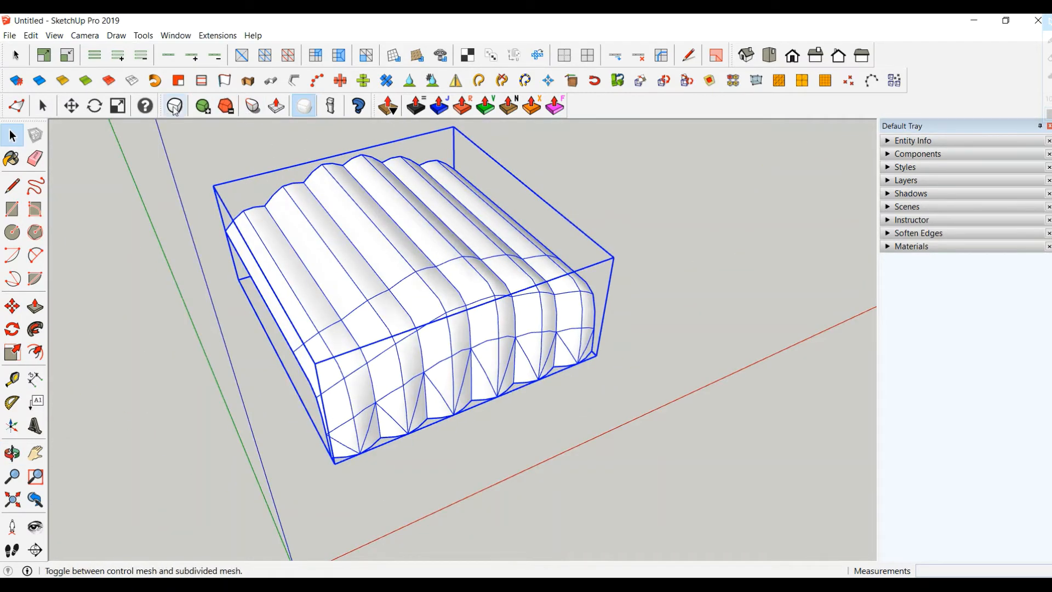
middle_click_drag(284, 281, 454, 333)
middle_click_drag(395, 375, 448, 373)
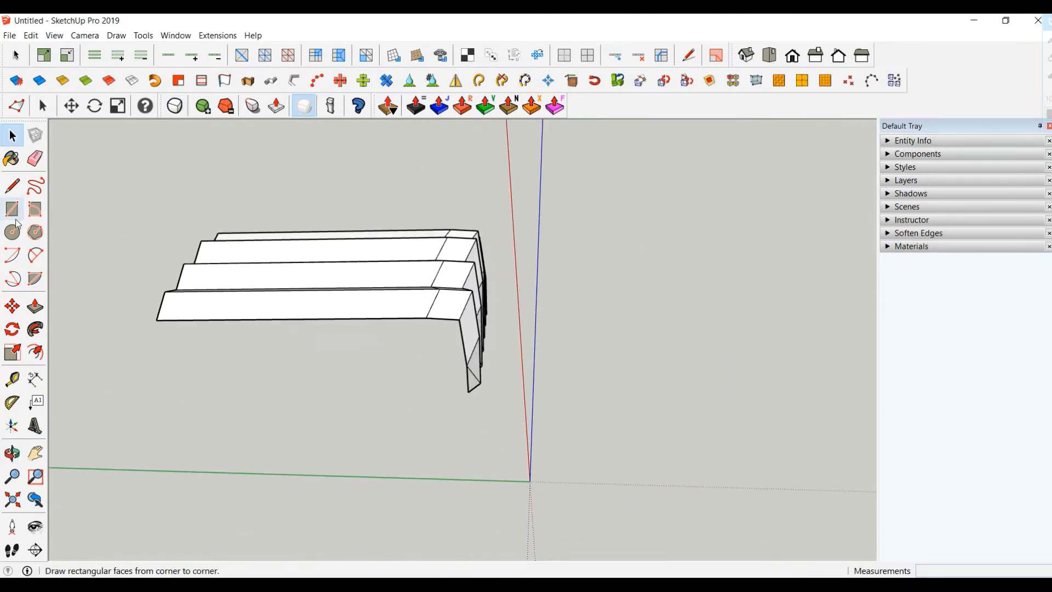
Draw a bottom edge and a vertical edge of about 11.7 cm to close one long side of the roof with a face
left_click(12, 186)
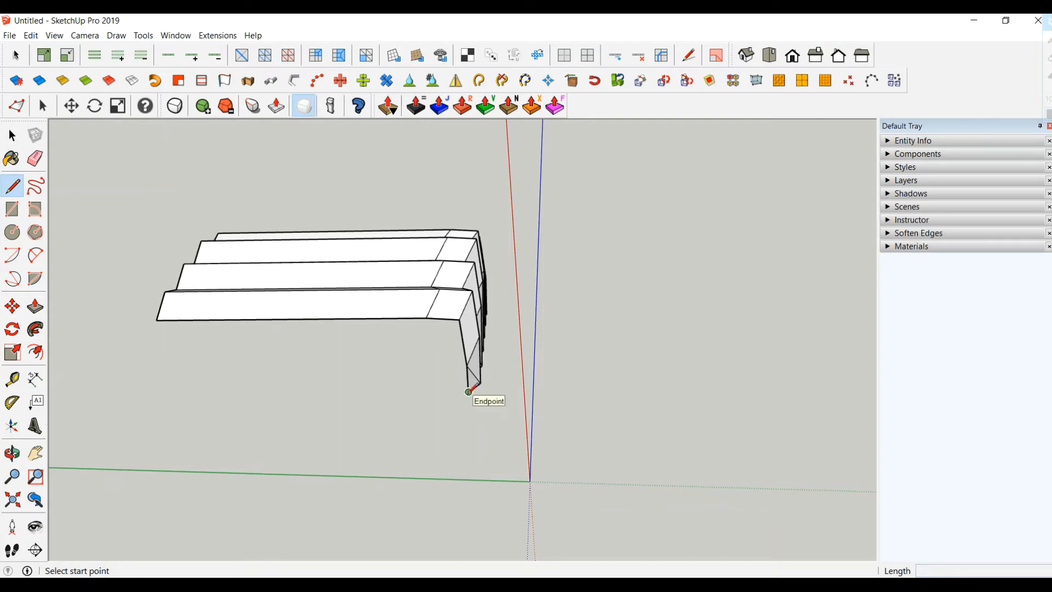
left_click(468, 392)
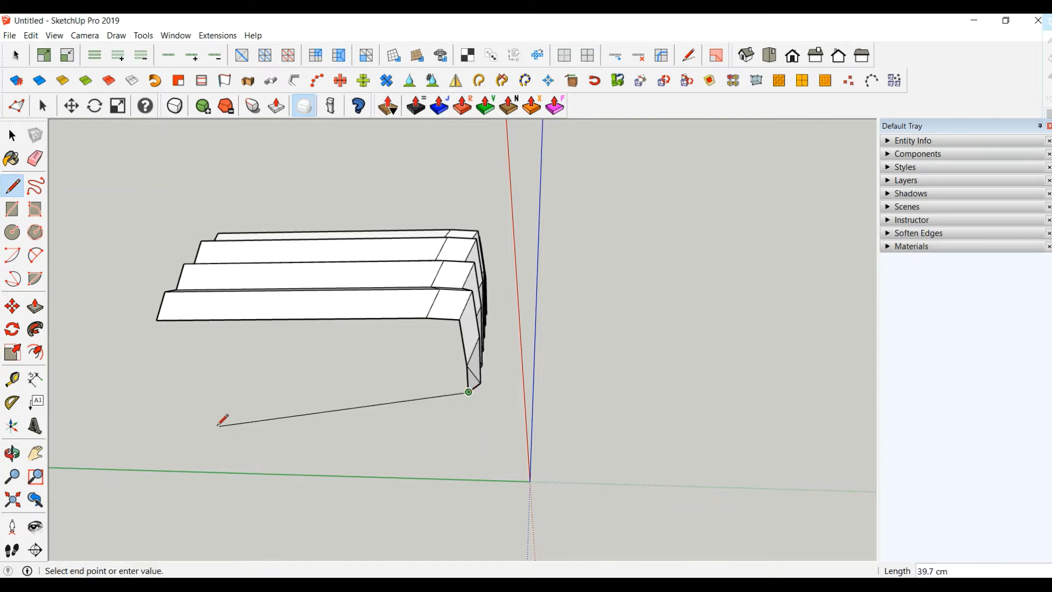
left_click(166, 385)
left_click(157, 319)
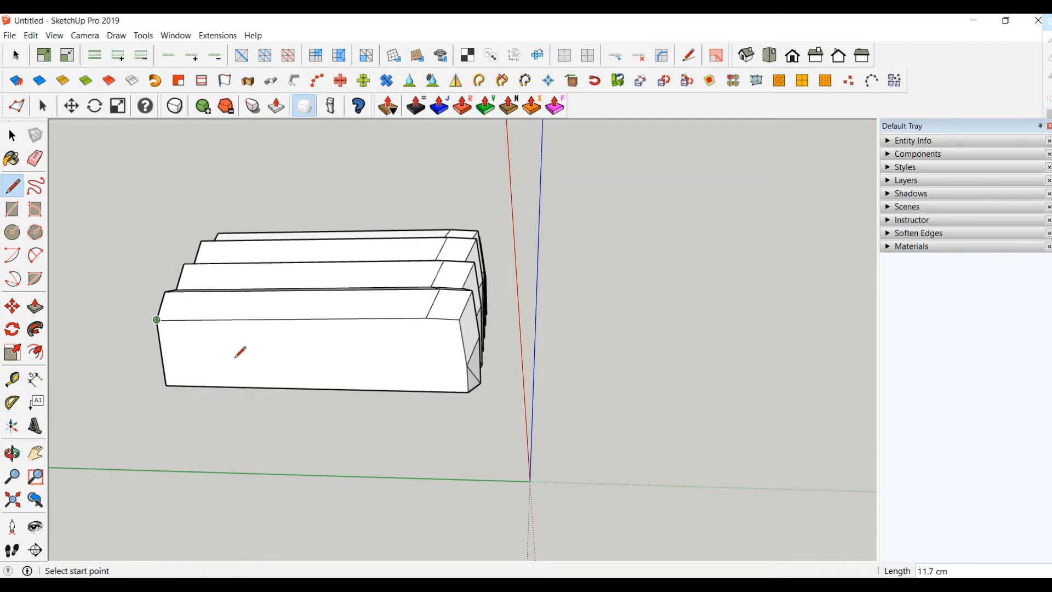
Draw the remaining bottom and vertical edges to close the back, the opposite long side and the underside with faces
middle_click_drag(230, 356, 416, 401)
left_click(723, 418)
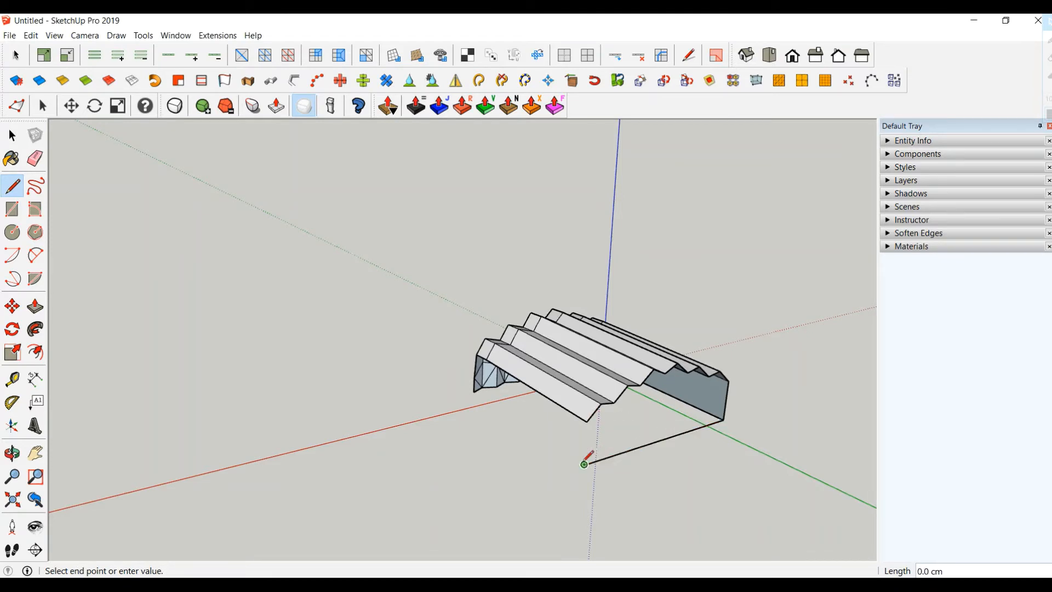
left_click(587, 421)
middle_click_drag(537, 425, 653, 404)
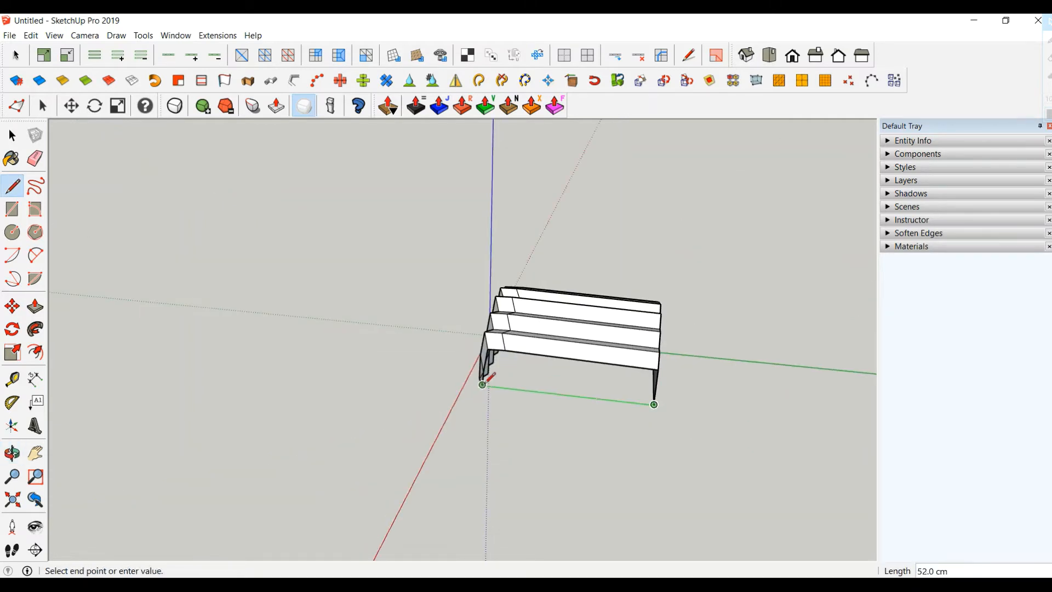
left_click(482, 385)
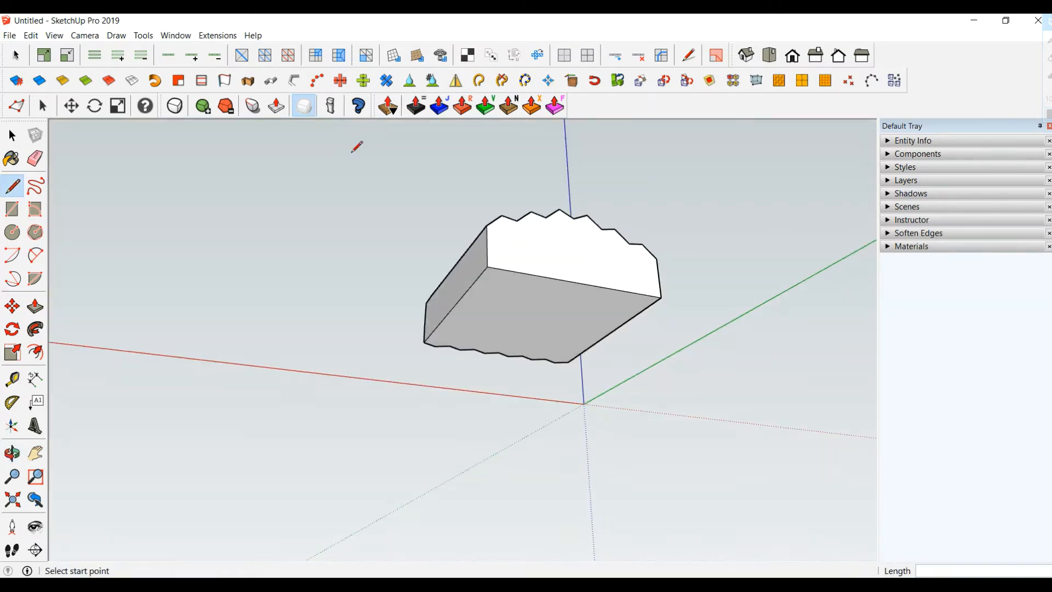
Select the flat side and back faces with their edges and raise their crease sharpness by 1.00
middle_click_drag(357, 146, 502, 362)
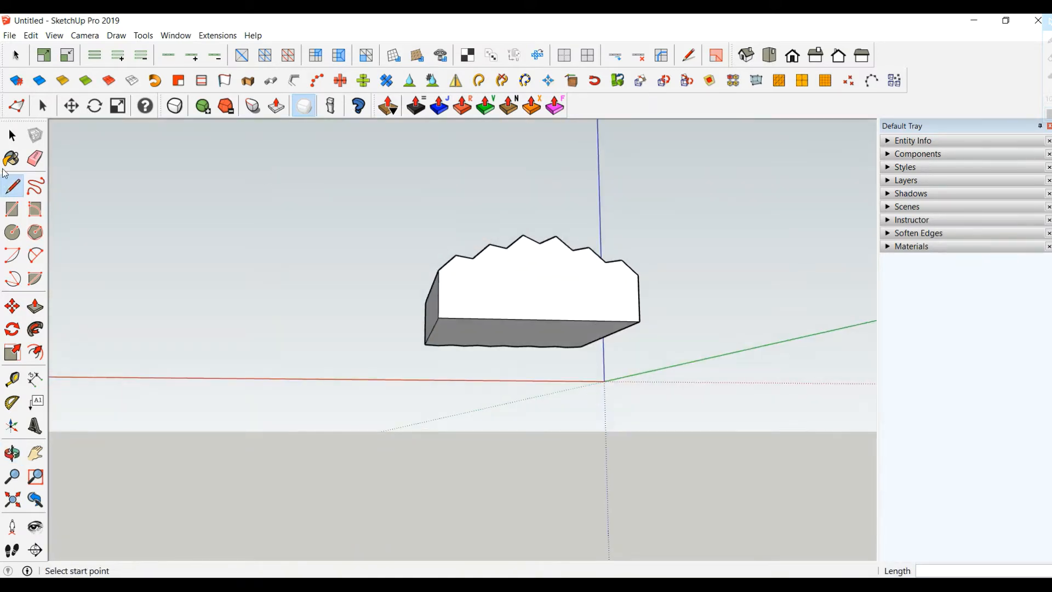
left_click(12, 135)
middle_click_drag(218, 235, 502, 356)
left_click(492, 336)
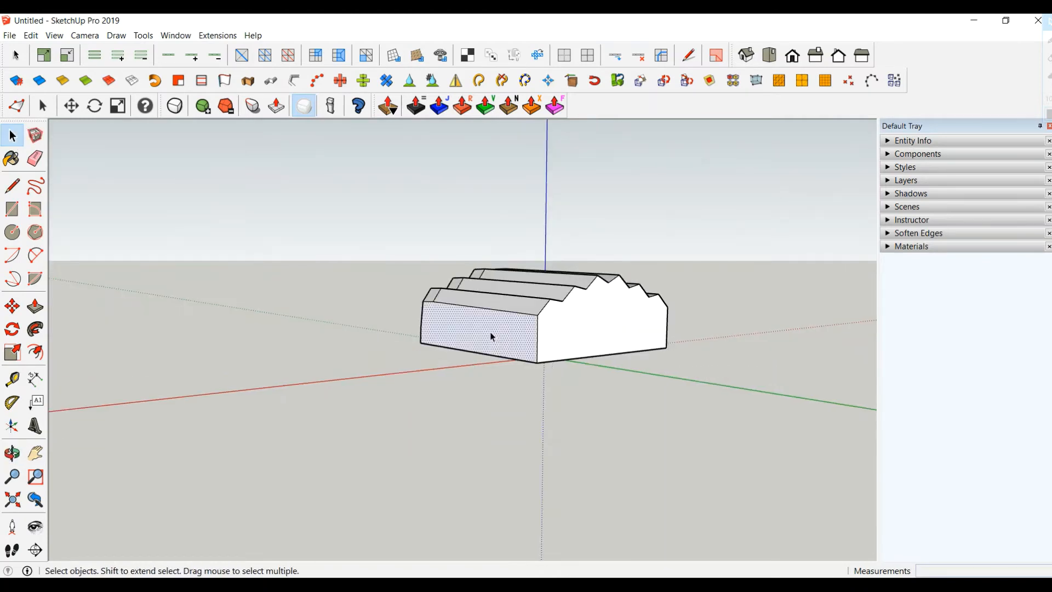
double_click(492, 336)
triple_click(564, 339)
middle_click_drag(564, 340, 202, 155)
left_click(252, 106)
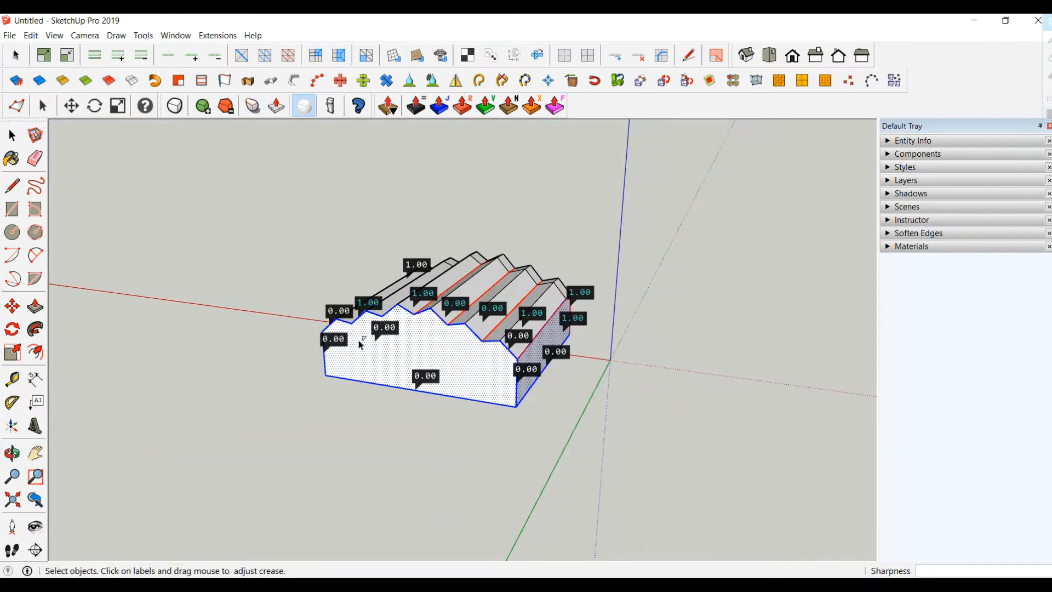
left_click_drag(426, 376, 425, 344)
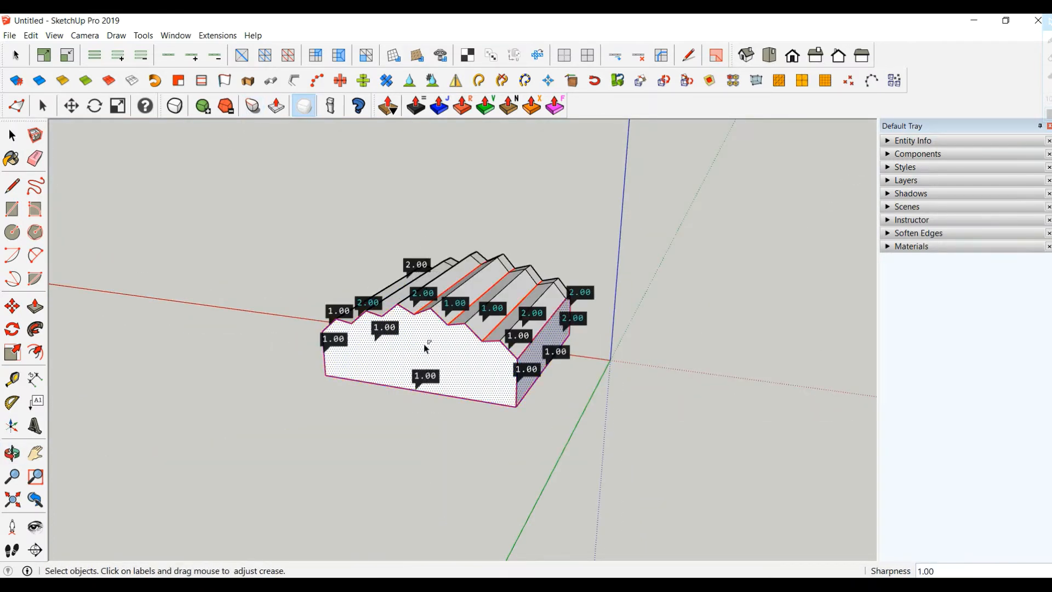
left_click(11, 136)
left_click(212, 334)
Select the entire closed volume and make it a group
middle_click_drag(548, 323, 306, 351)
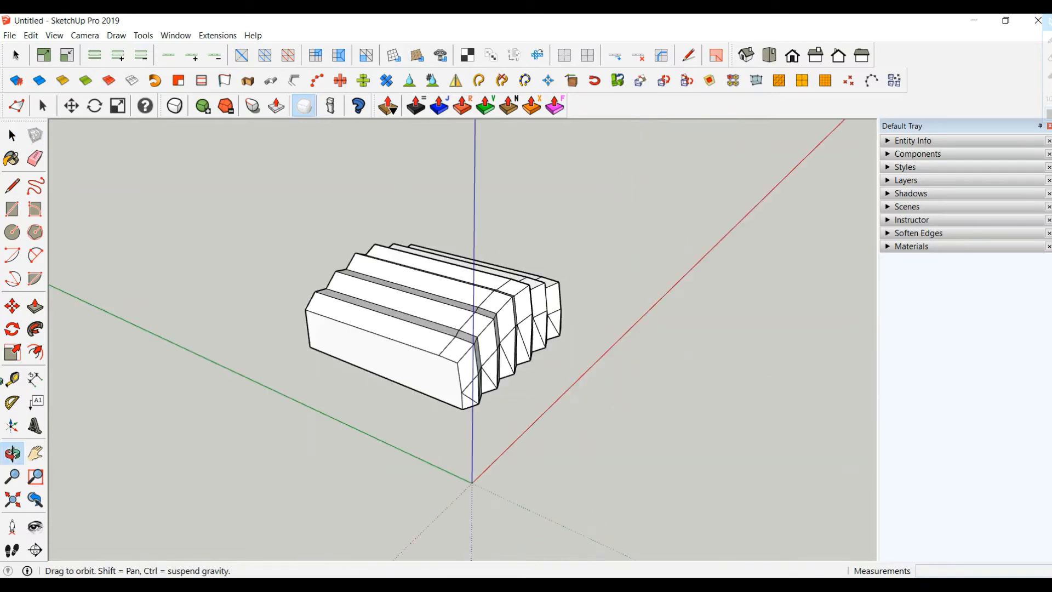
middle_click_drag(488, 334, 381, 332)
middle_click_drag(535, 298, 590, 322)
triple_click(401, 336)
right_click(401, 335)
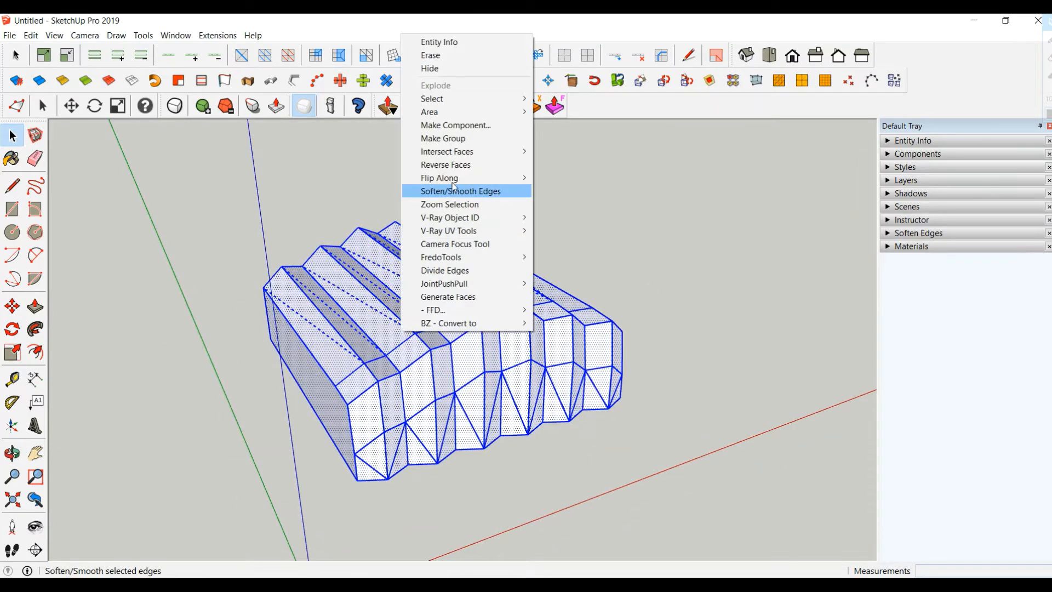
left_click(461, 138)
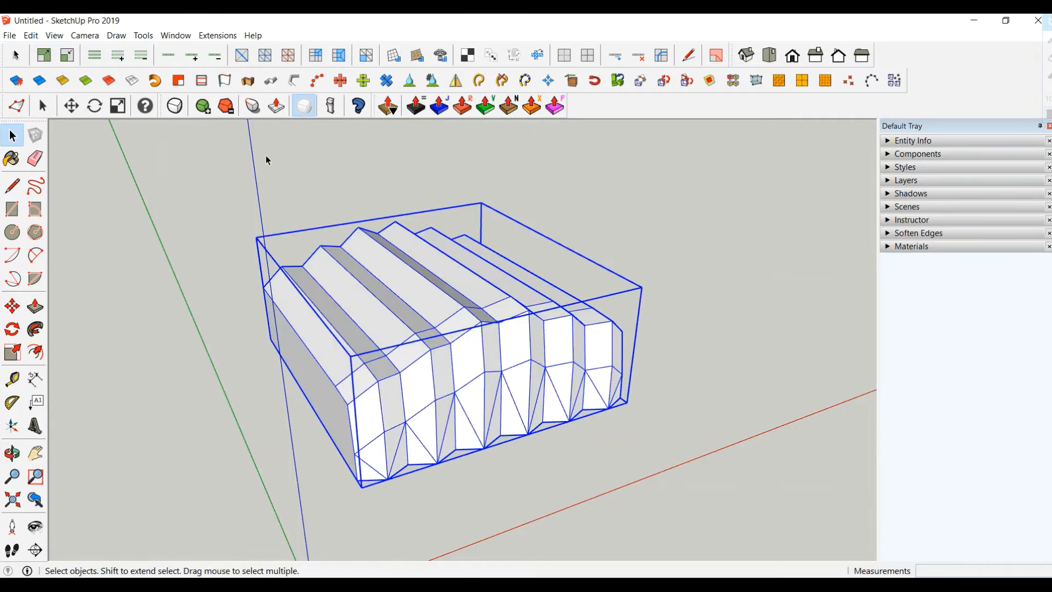
Subdivide the grouped volume at a higher level, check its sides, then undo the subdivision and the grouping
left_click(175, 106)
left_click(198, 109)
middle_click_drag(416, 285, 739, 295)
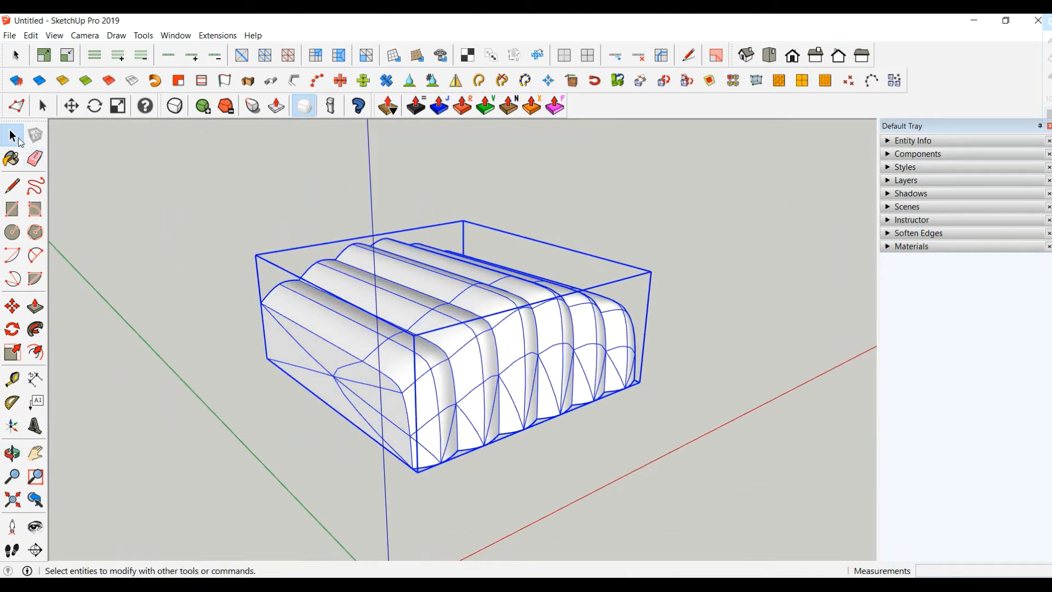
key("ctrl+z")
key("ctrl+z")
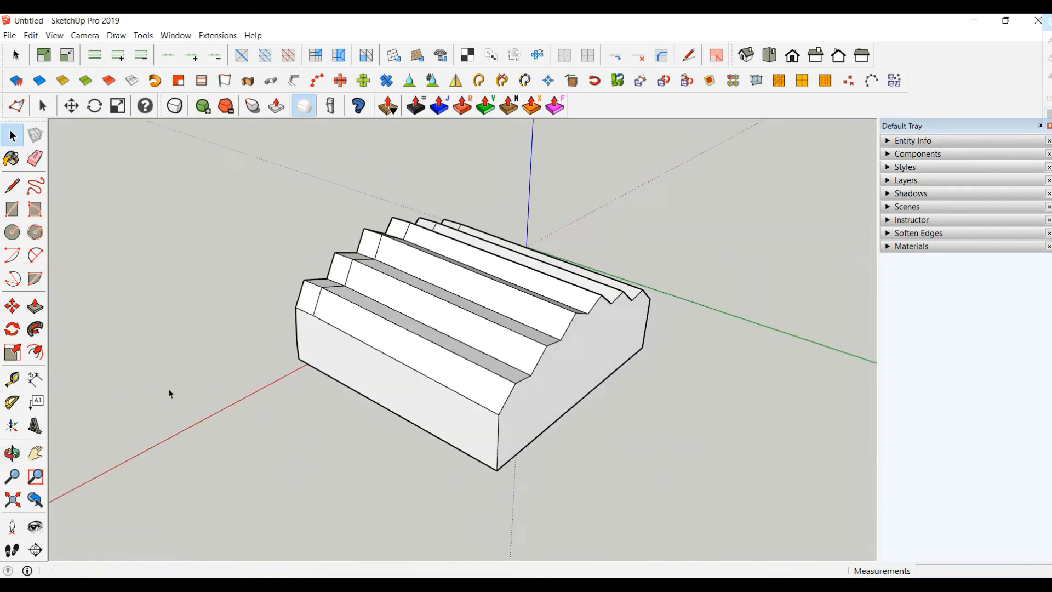
Draw a 70 cm vertical line from each rear bottom corner and join their tops to form a tall upright face
middle_click_drag(169, 395, 597, 388)
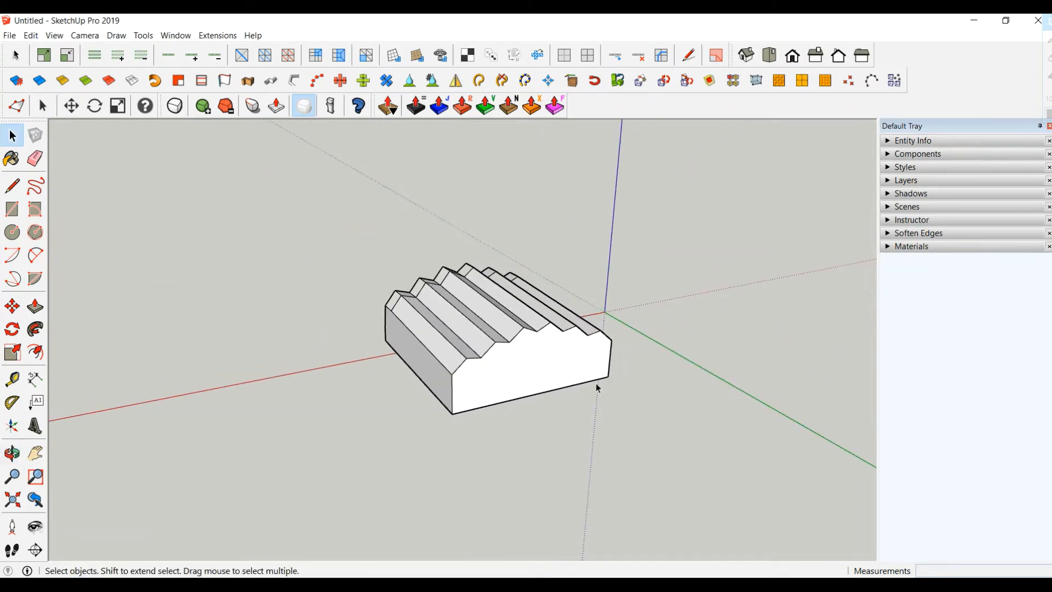
left_click(12, 186)
left_click(463, 411)
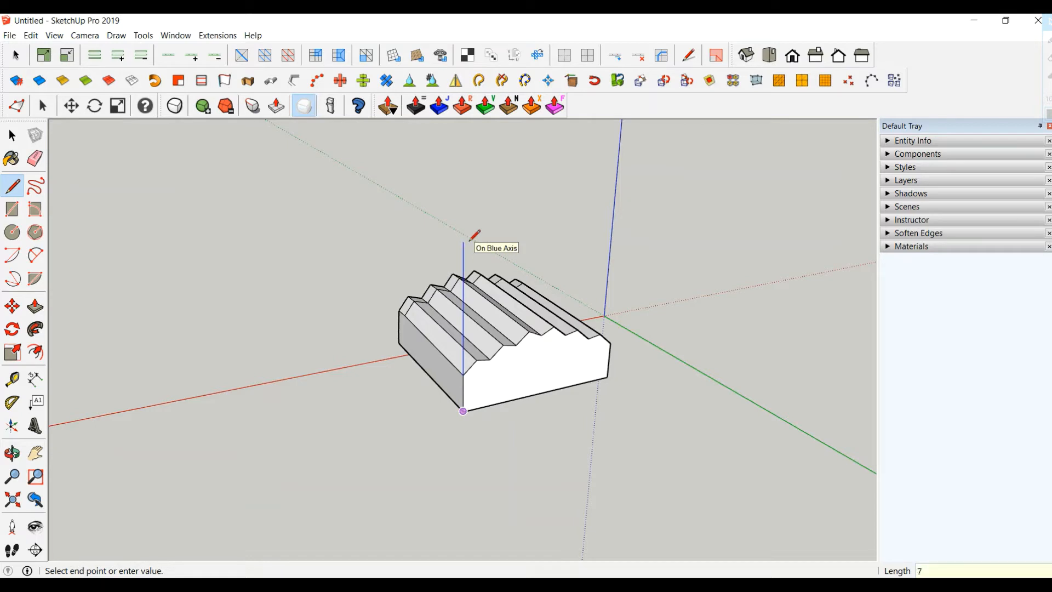
key("Return")
key("Escape")
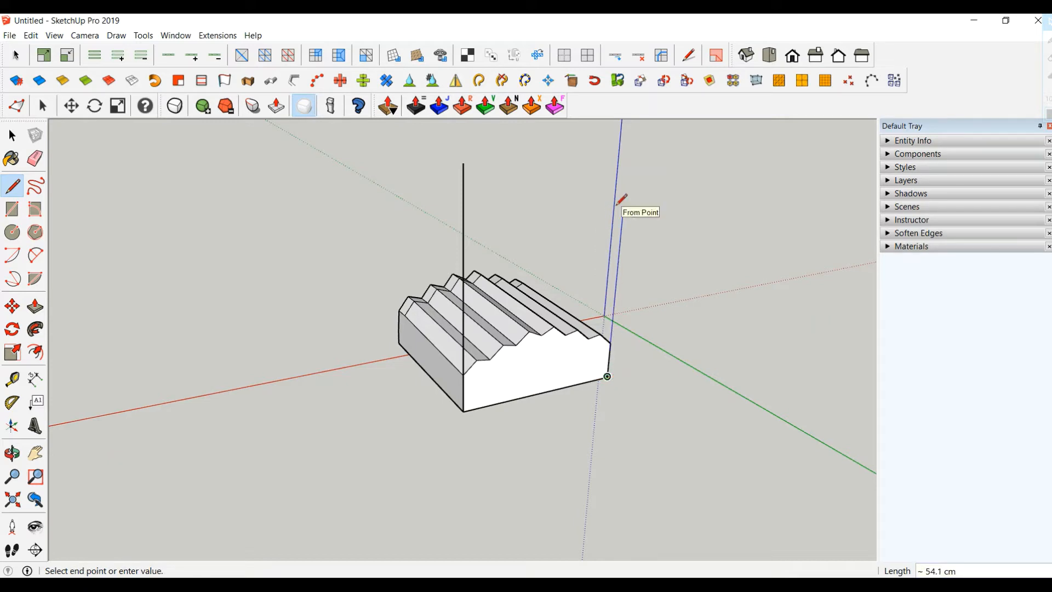
key("Return")
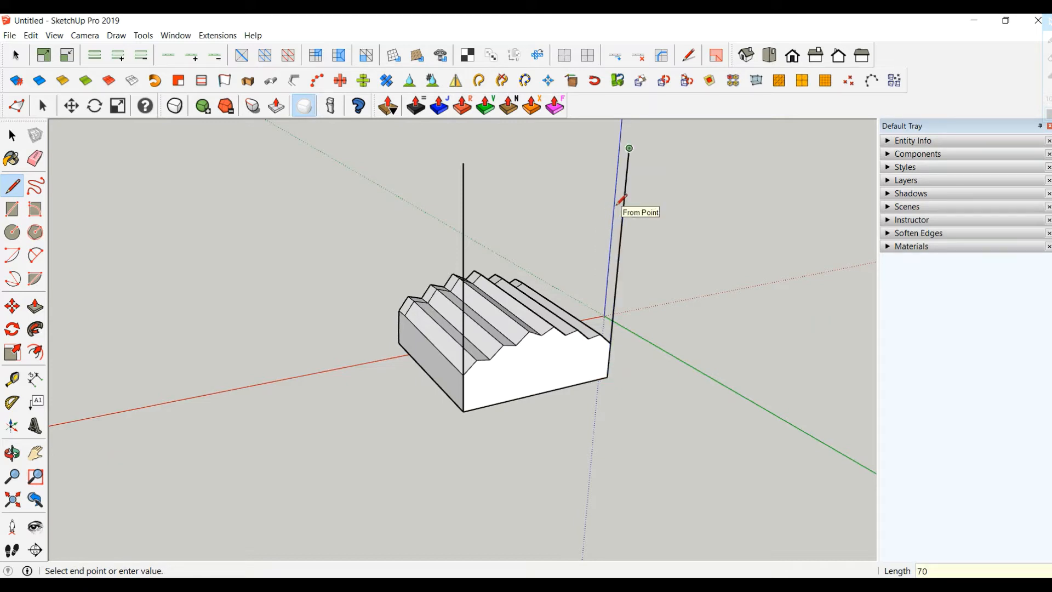
left_click(464, 162)
middle_click_drag(305, 199, 548, 241)
Move the tall upright face about 98.9 cm away from the pleated volume into clear space
left_click(12, 135)
left_click(502, 218)
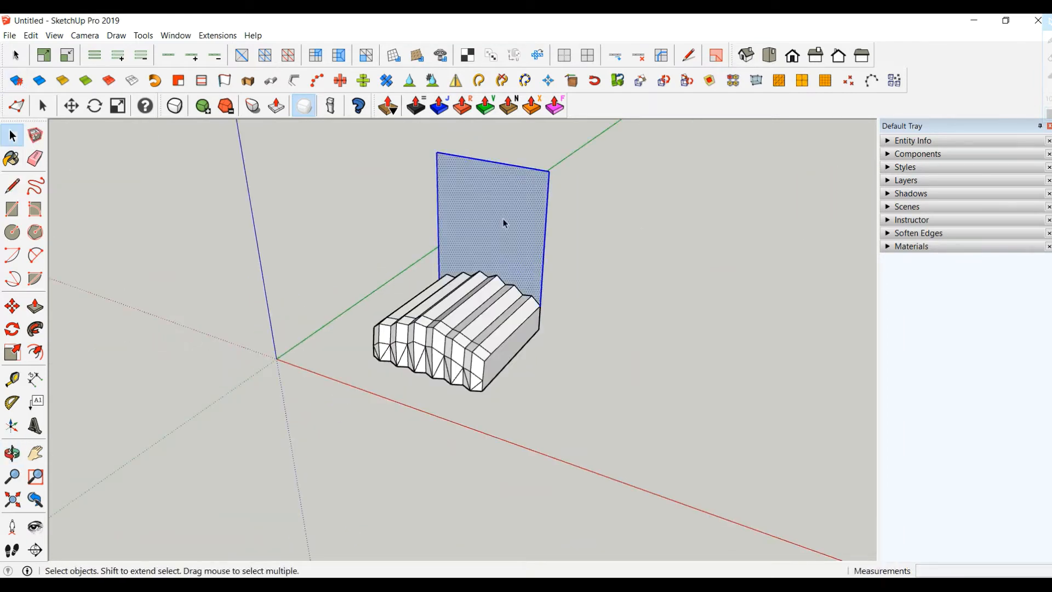
left_click(12, 305)
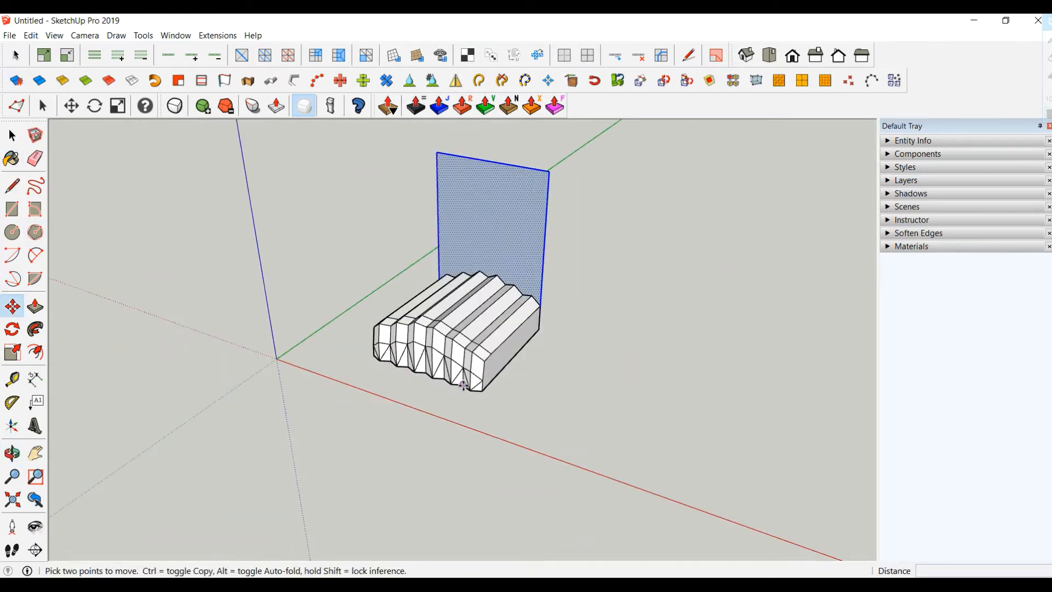
left_click(533, 411)
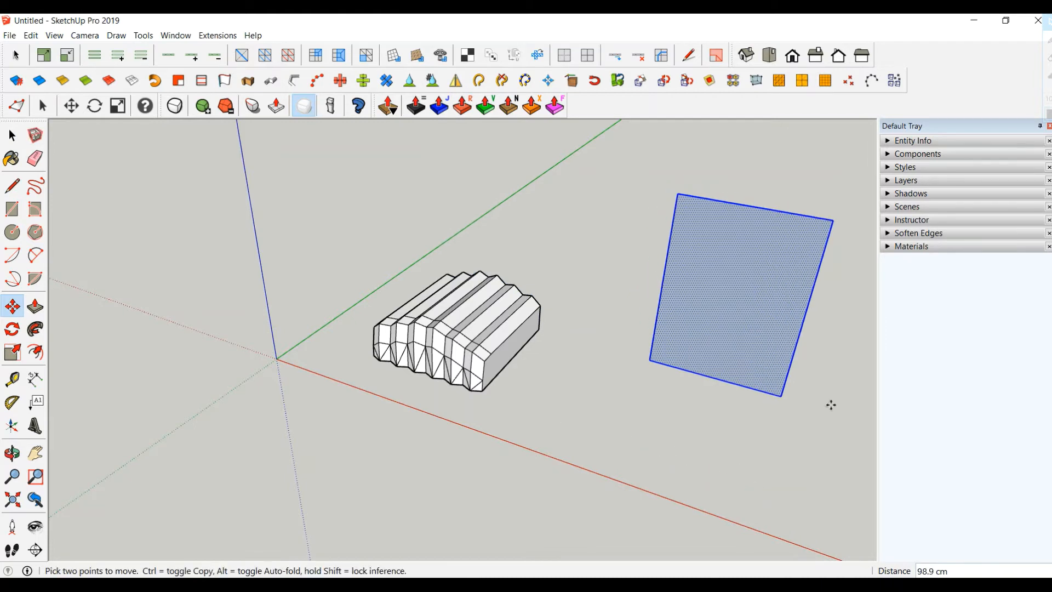
Reverse the upright face so its front side points outward
middle_click_drag(819, 361, 679, 320)
scroll(679, 320, "up", 1)
left_click(12, 136)
left_click(476, 293)
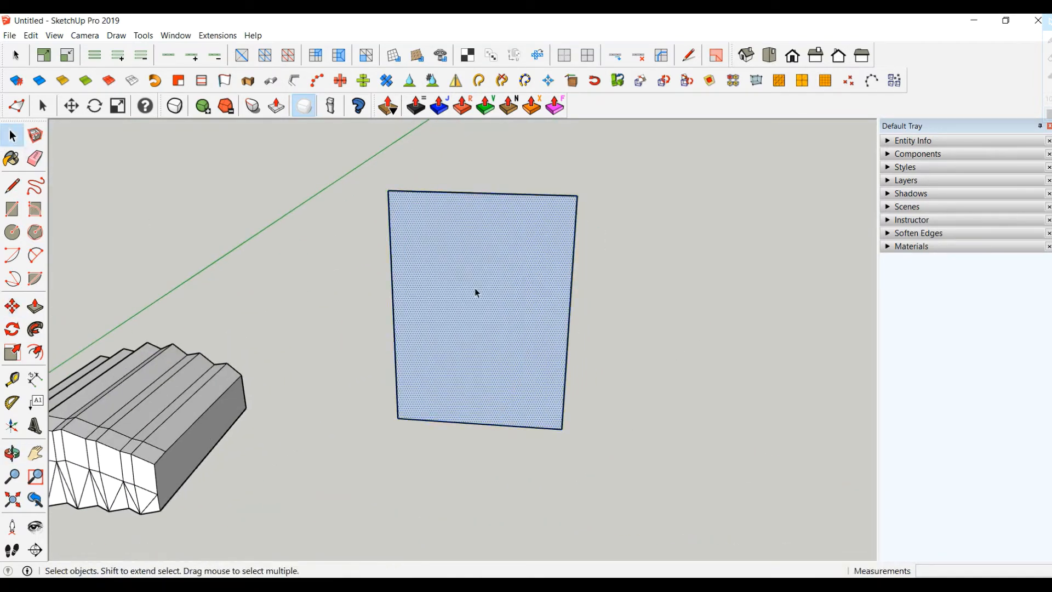
right_click(476, 292)
left_click(521, 404)
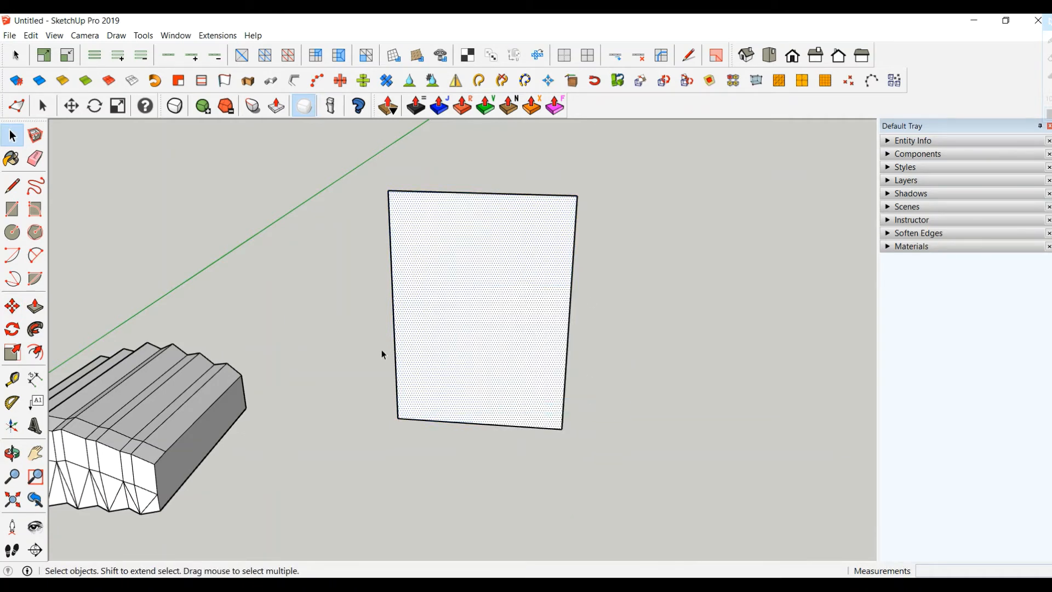
Copy one vertical side edge of the panel 50 cm to the opposite side and divide the span into 12 equal strips
left_click(395, 359)
left_click(13, 306)
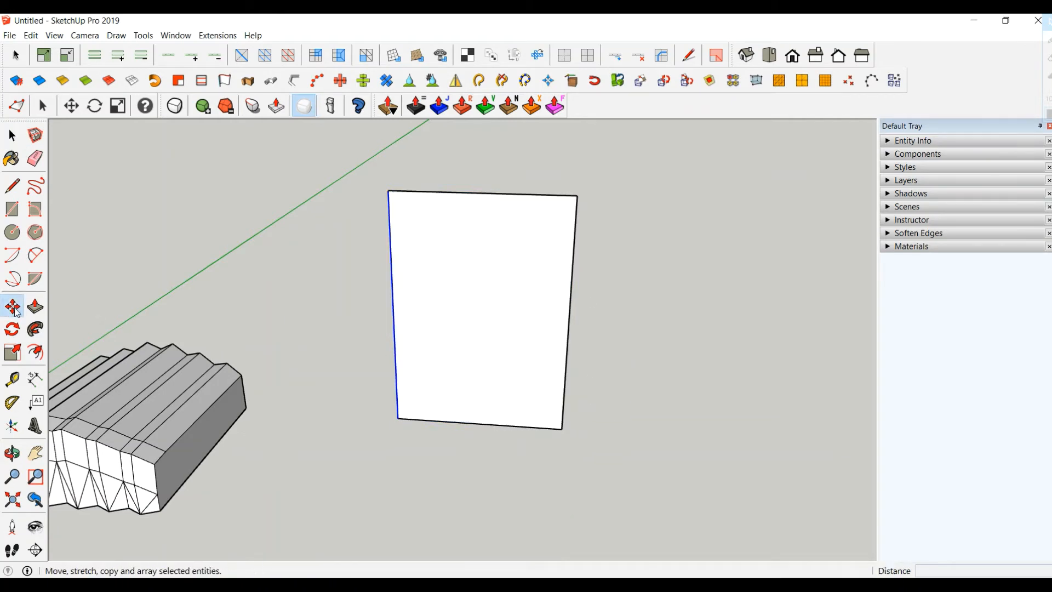
left_click(396, 419)
key("ctrl")
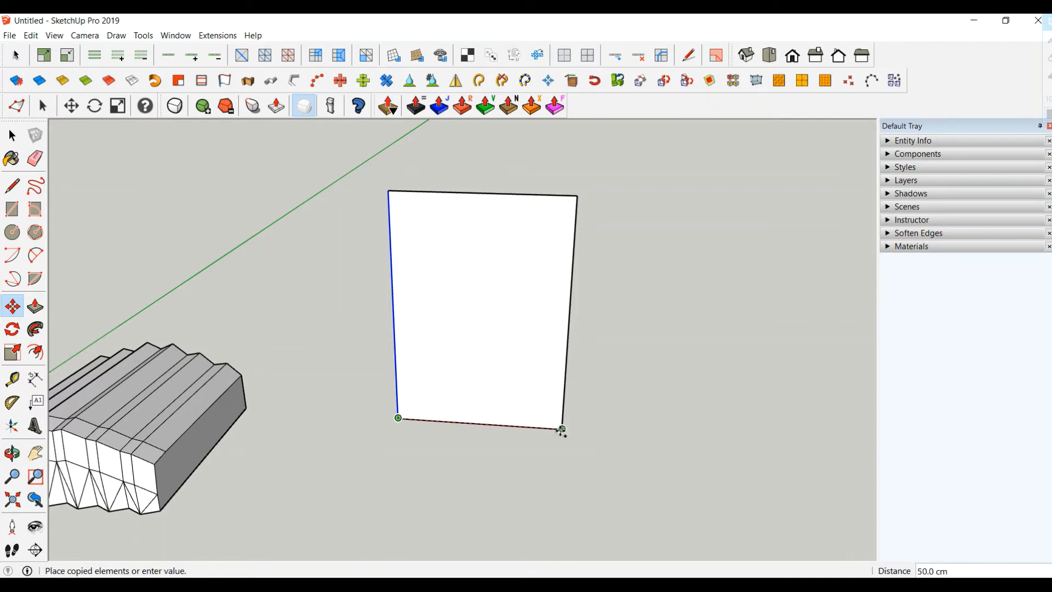
left_click(562, 429)
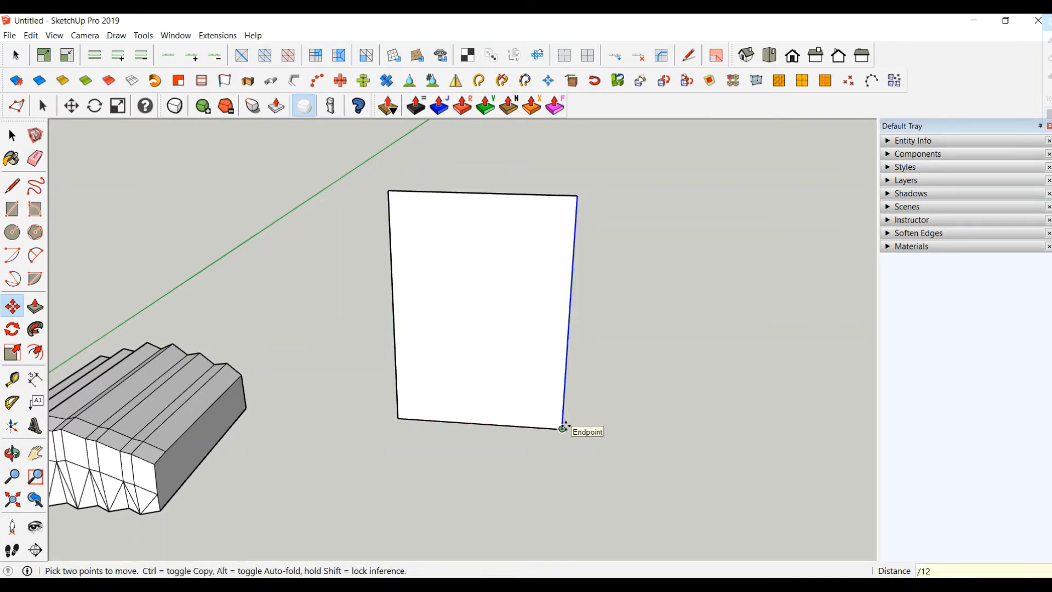
type("/12")
key("Return")
Draw a 10 cm square tab projecting sideways from one upper corner of the striped panel
scroll(601, 275, "up", 2)
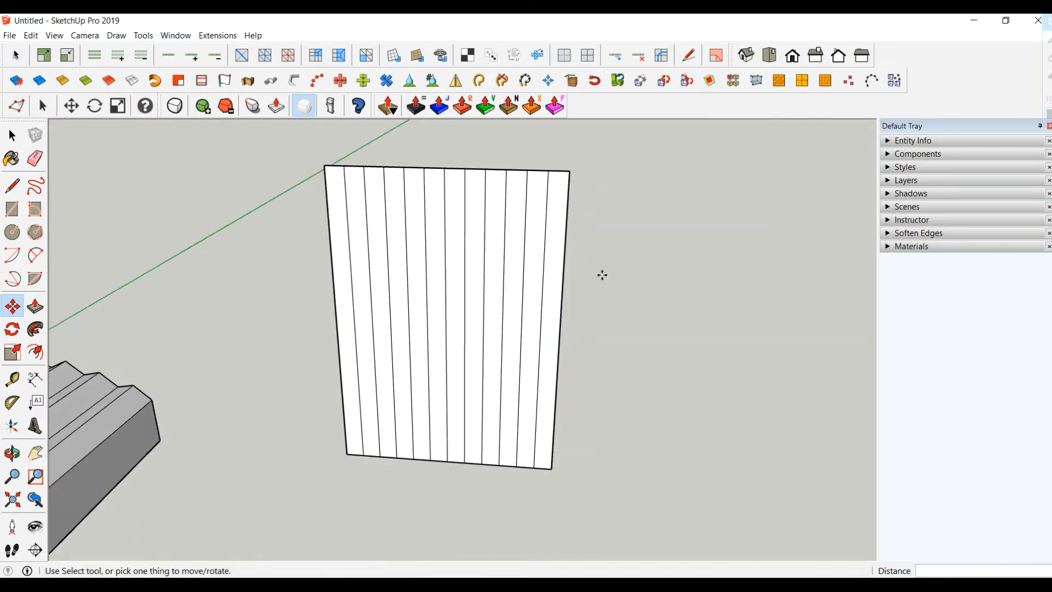
left_click(13, 187)
left_click(570, 171)
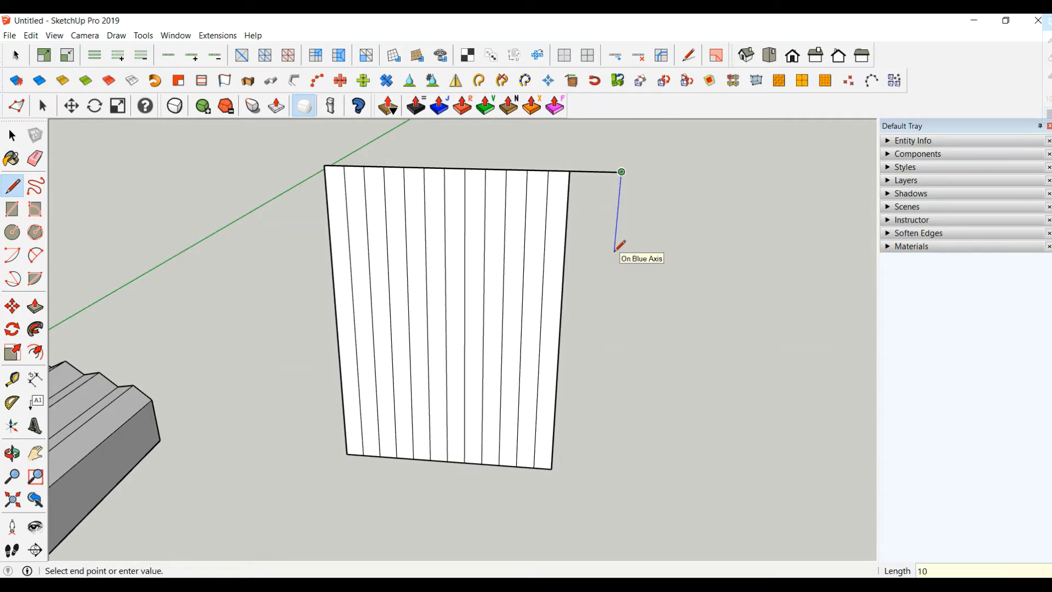
left_click(567, 221)
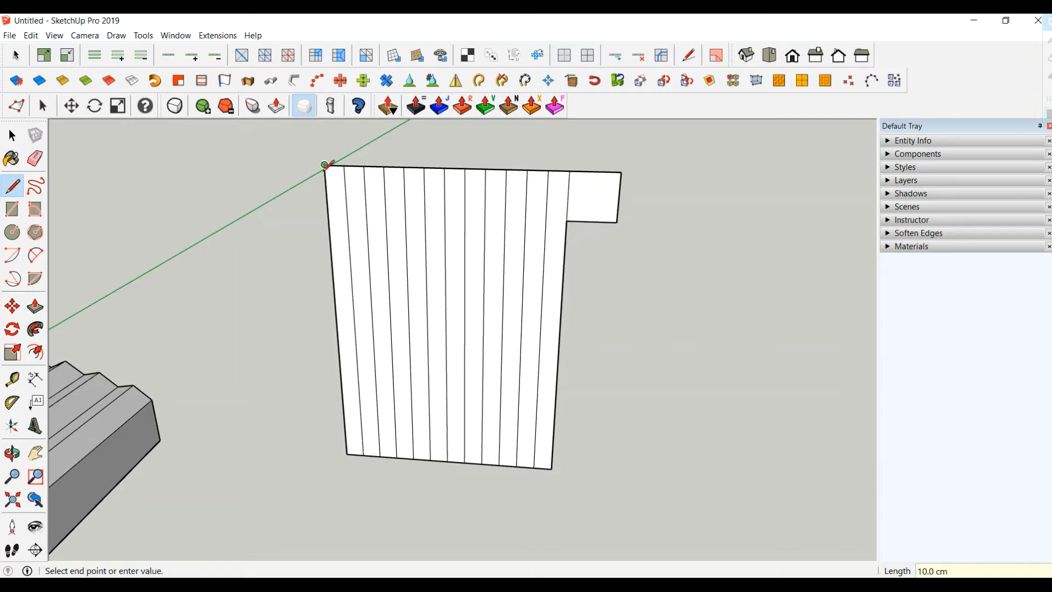
Draw a matching 10 cm square tab at the panel's opposite upper corner
left_click(277, 162)
left_click(283, 211)
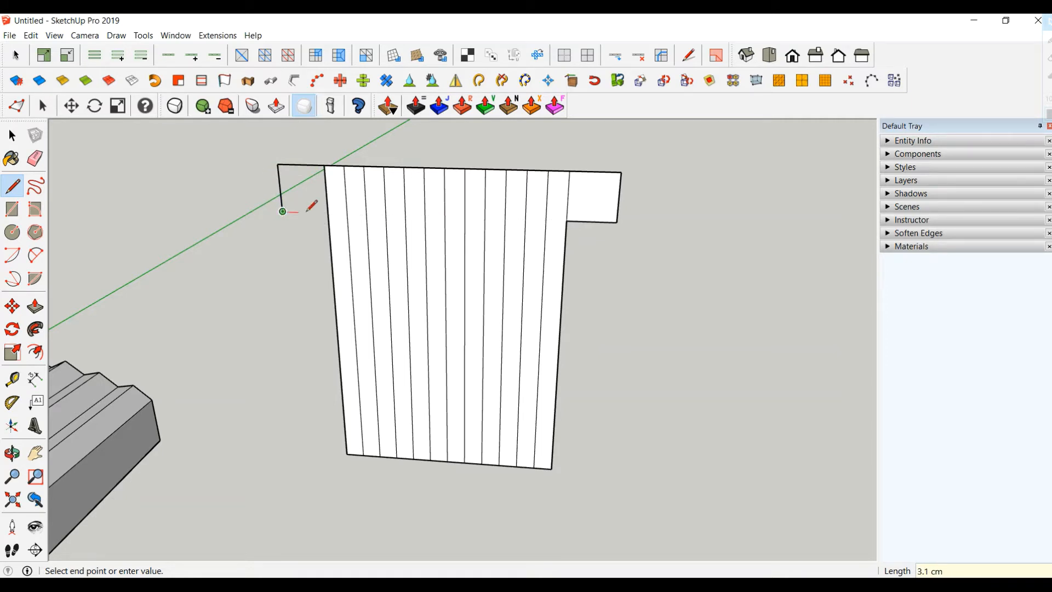
left_click(329, 212)
key("b")
key("space")
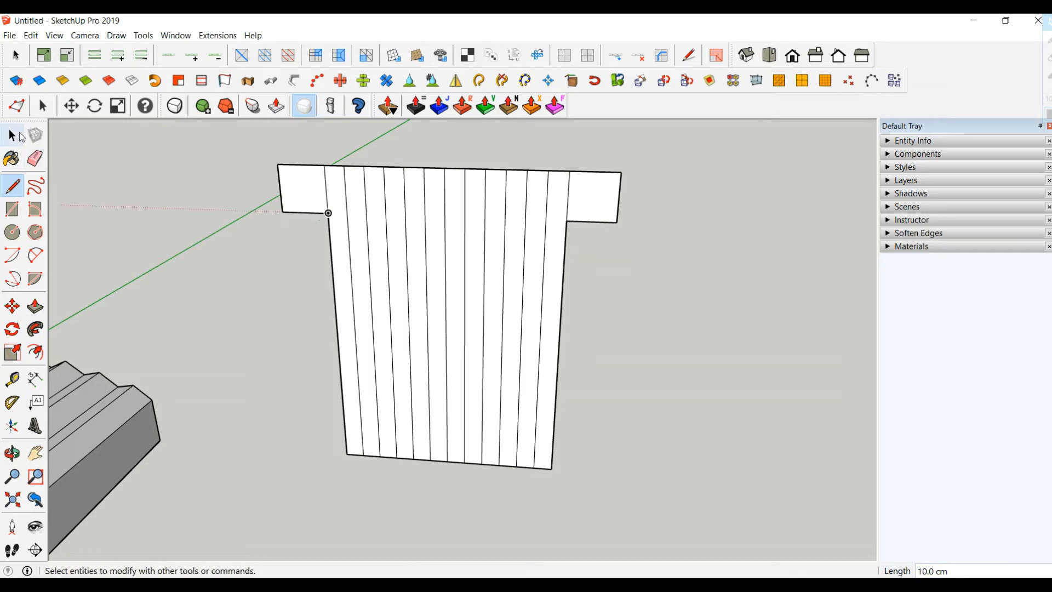
Select the outer edges of both tabs and move their vertices 8 cm along the green axis with Vertex Tools to angle the tabs
left_click_drag(648, 264, 648, 264)
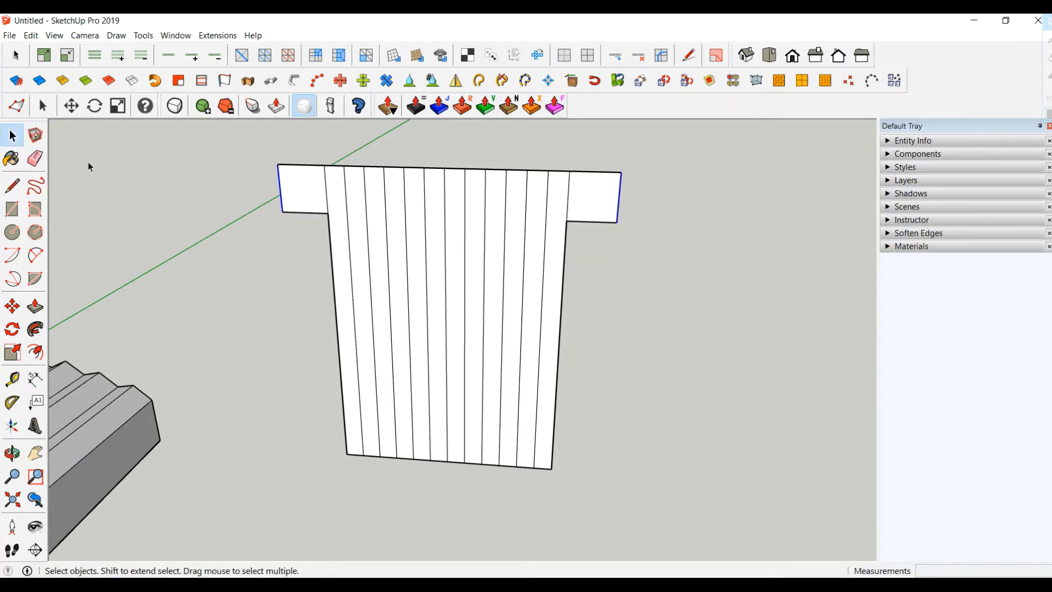
left_click(16, 105)
middle_click_drag(212, 239, 456, 221)
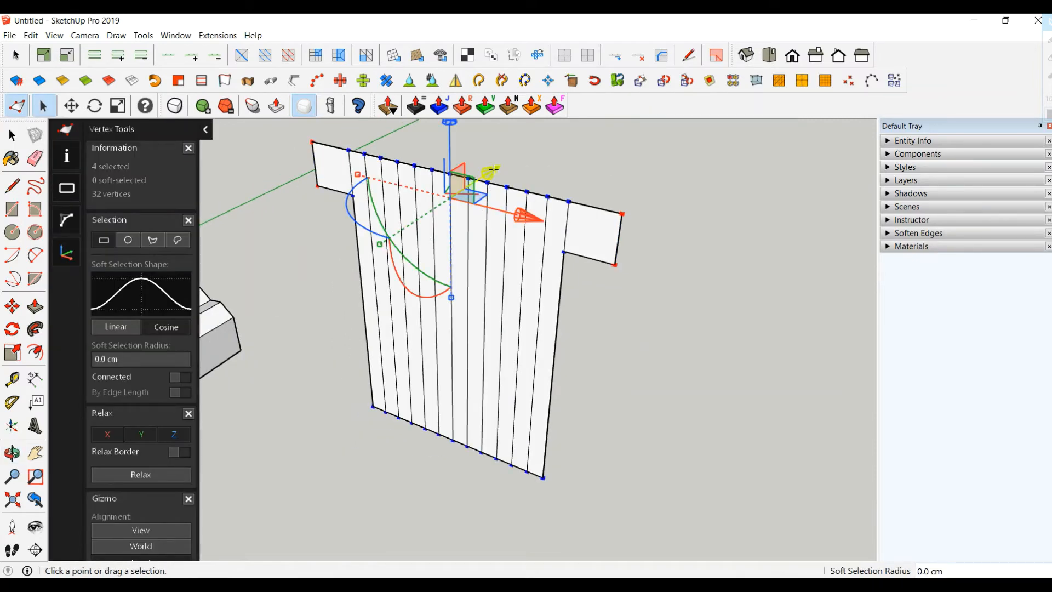
left_click_drag(494, 170, 467, 203)
mouse_move(467, 203)
middle_mouse_down()
mouse_move(486, 331)
mouse_move(563, 310)
middle_mouse_up()
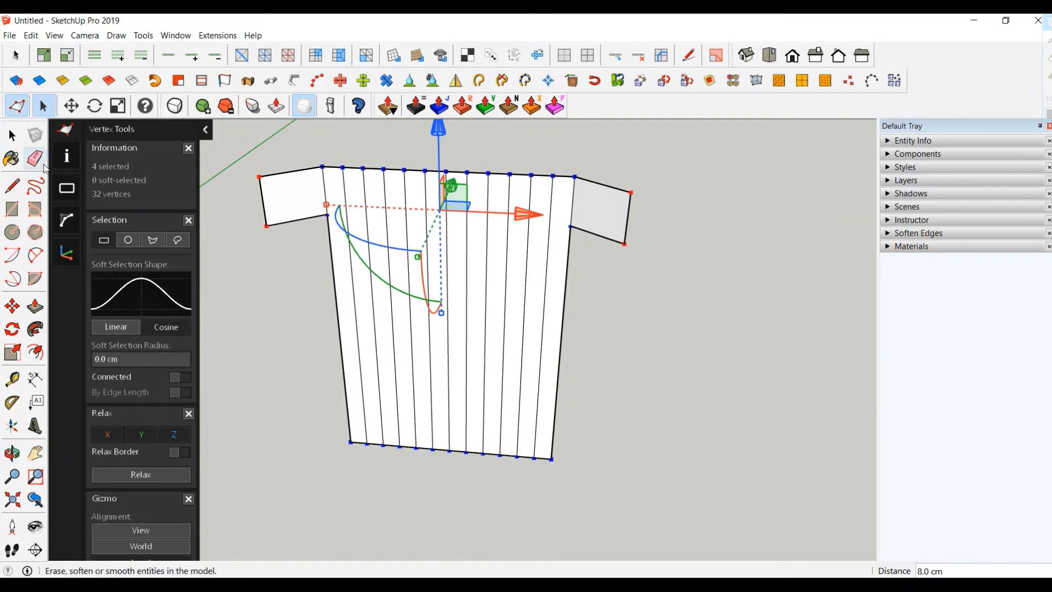
left_click(12, 135)
Draw a diagonal line about 32.6 cm long from each tab's outer lower corner to the panel's side edge, forming tapered wings
middle_click_drag(239, 298, 281, 305)
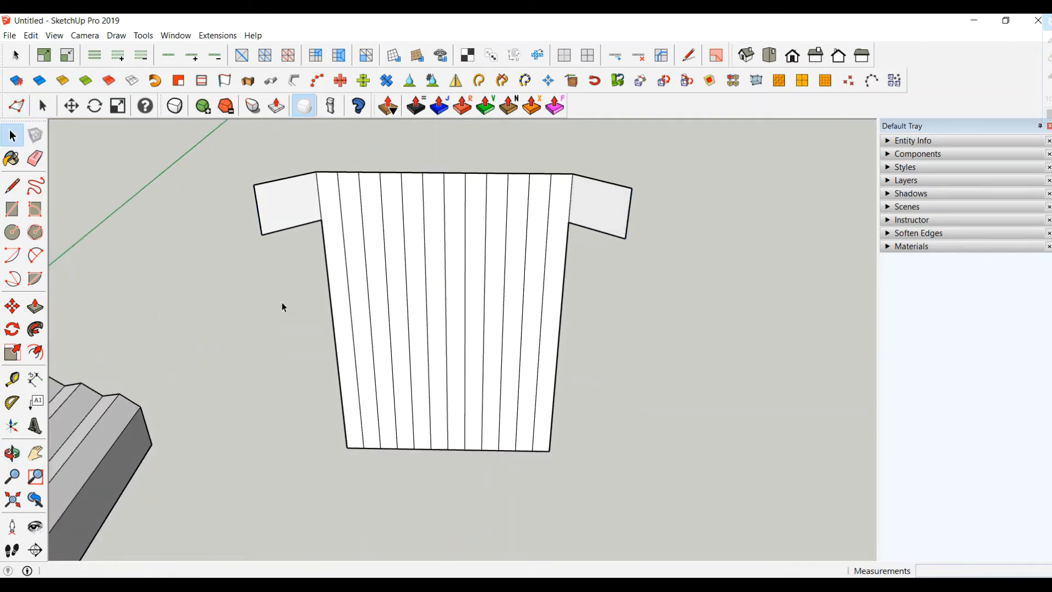
left_click(12, 186)
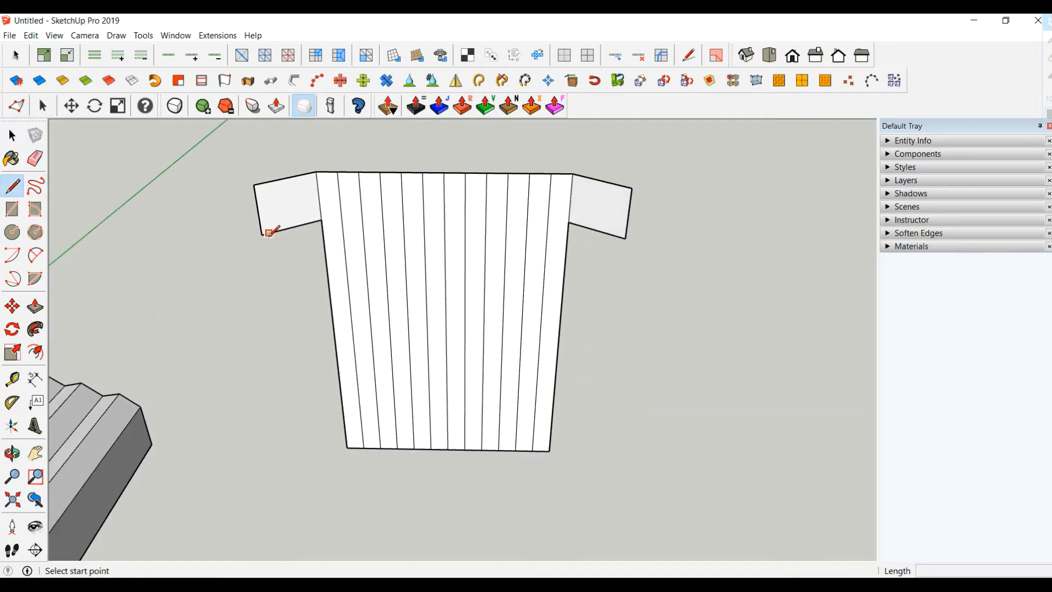
left_click(263, 234)
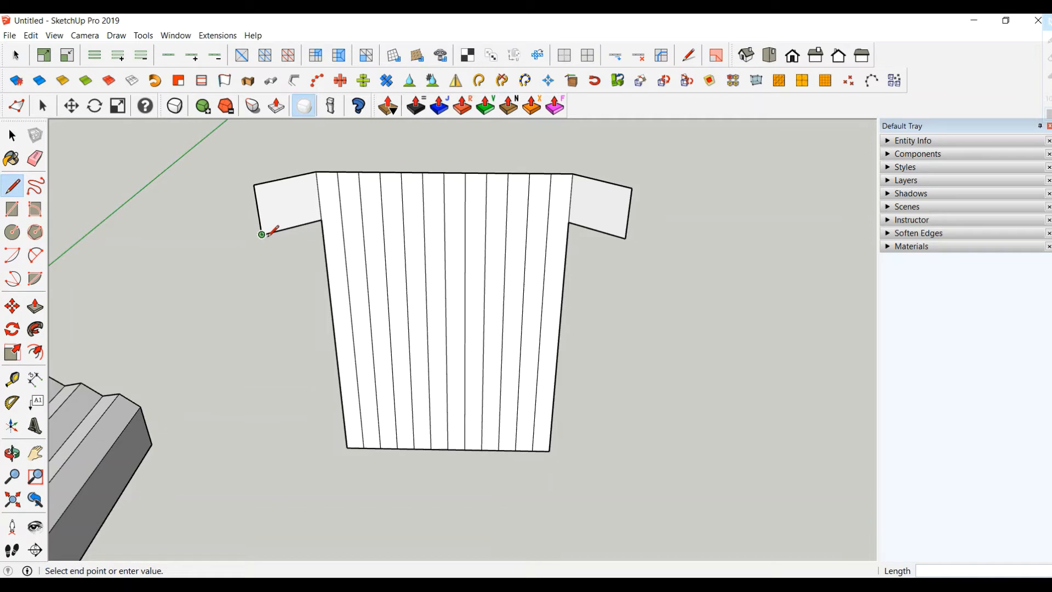
left_click(334, 335)
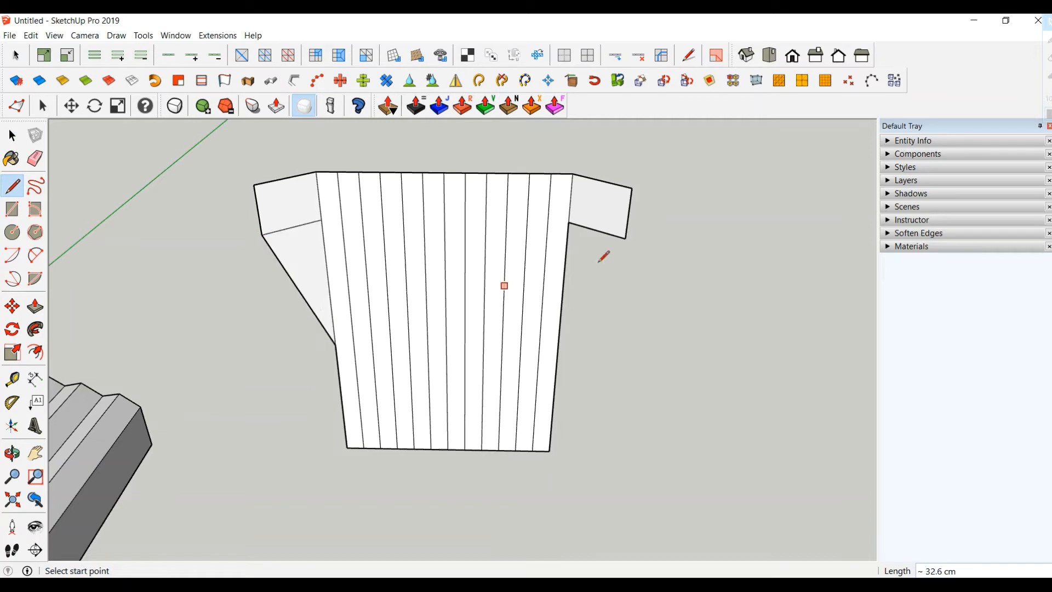
left_click(625, 237)
left_click(559, 346)
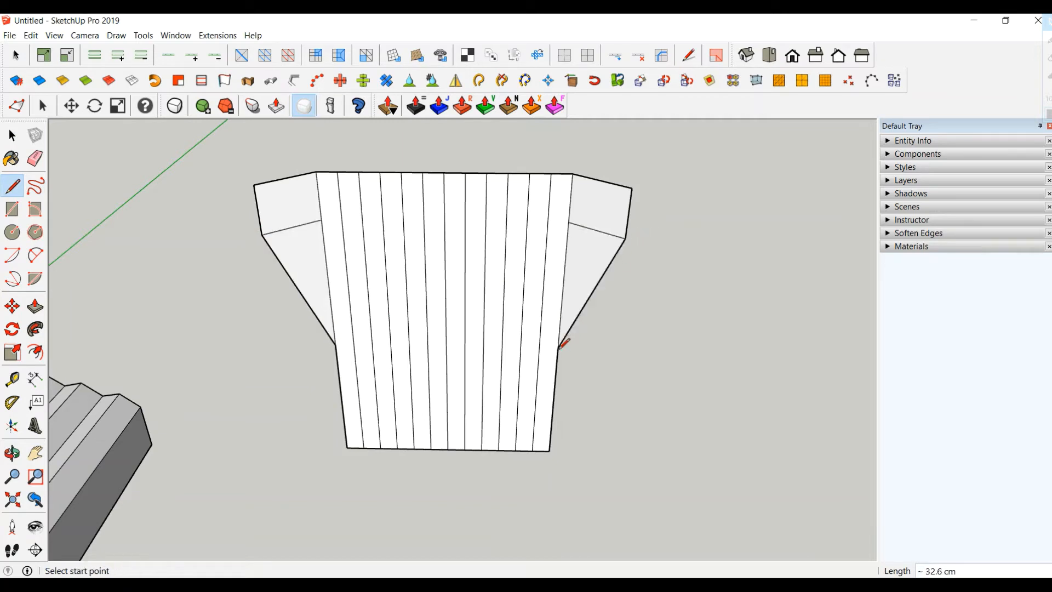
left_click(12, 135)
Thicken the entire pleated panel with its wings by 7 cm using Joint Push Pull
middle_click_drag(263, 263, 313, 265)
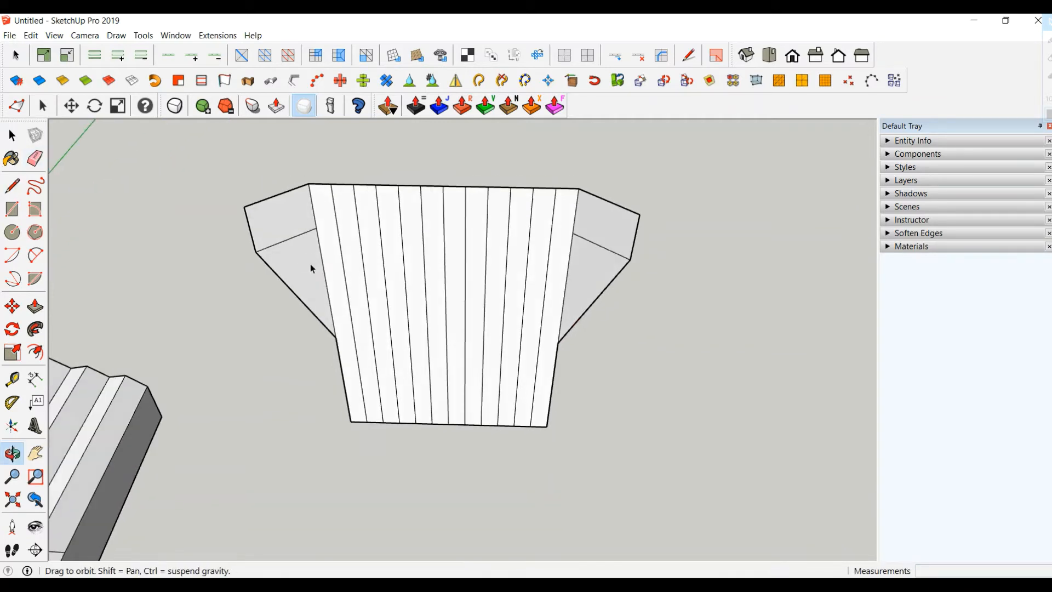
scroll(438, 255, "up", 1)
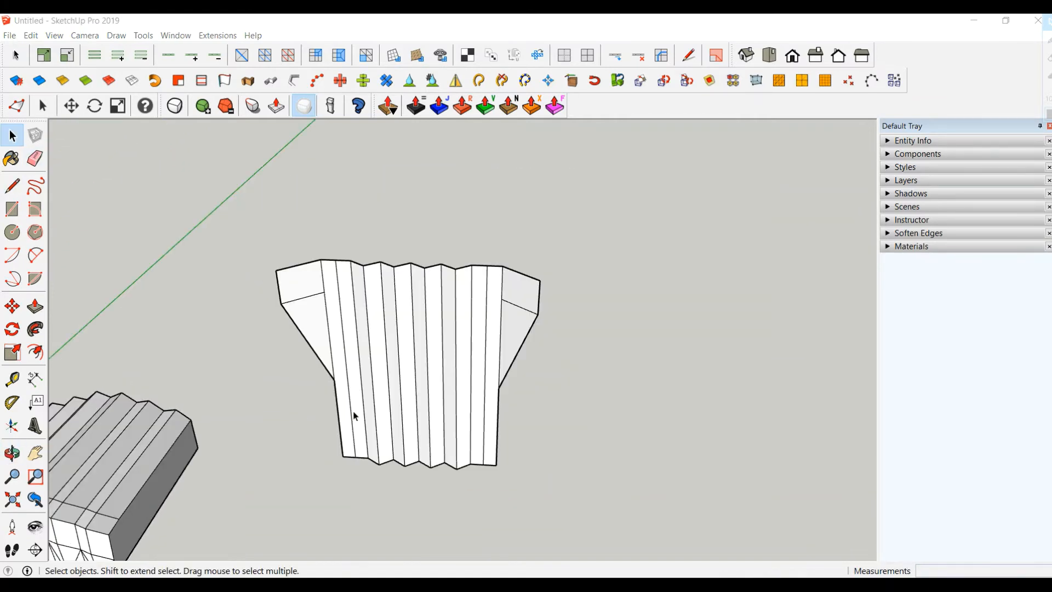
triple_click(402, 404)
middle_click_drag(425, 369, 117, 323)
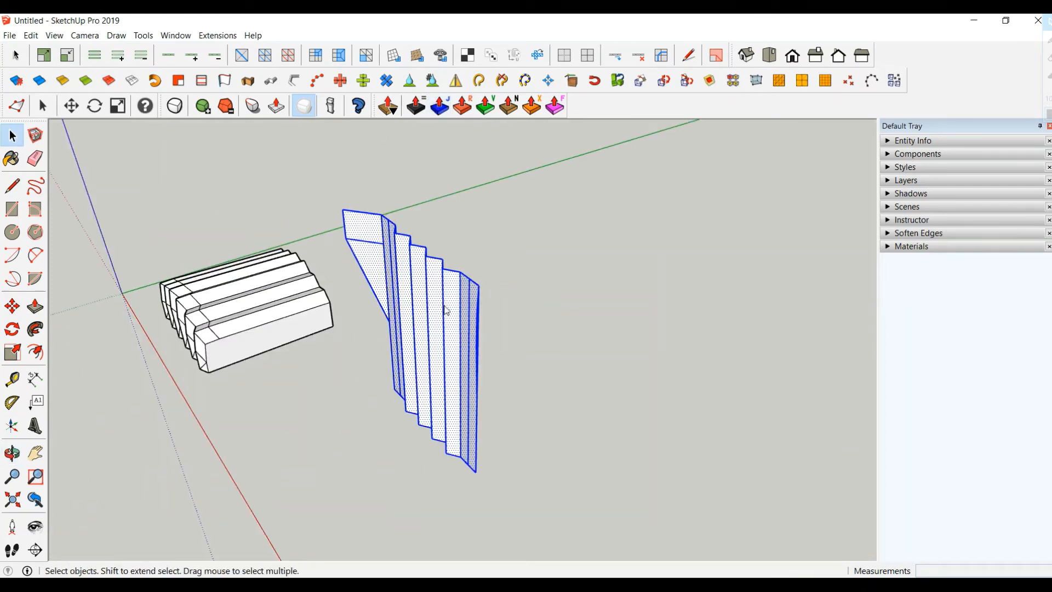
left_click(434, 308)
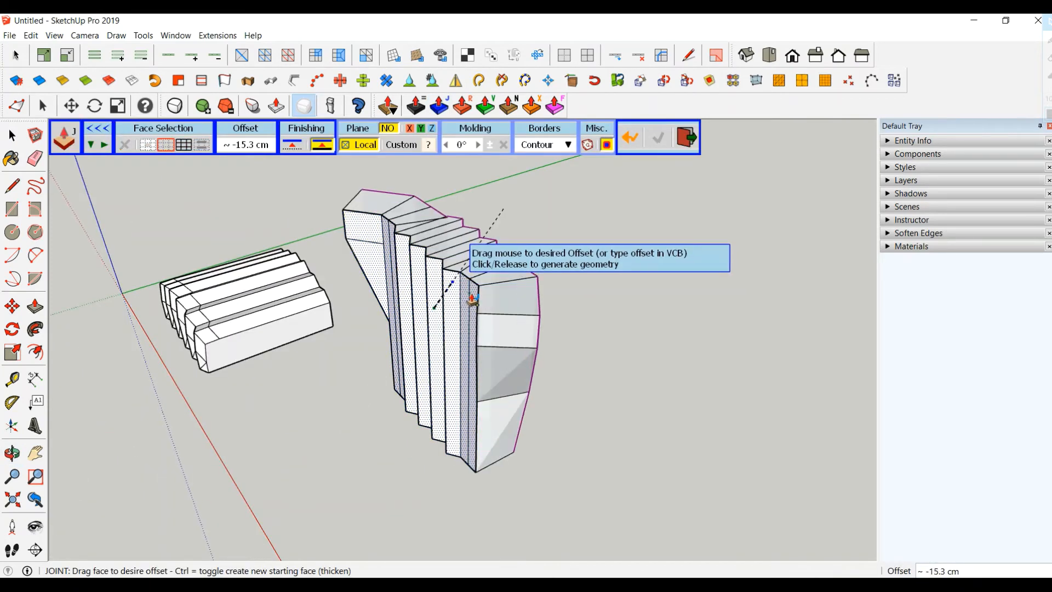
type("7")
key("Return")
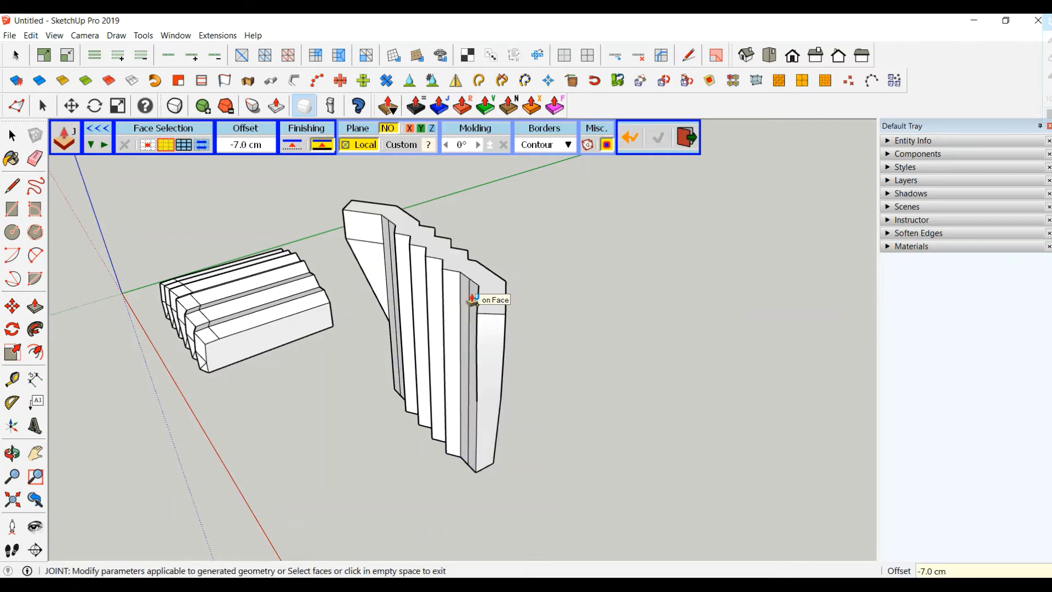
scroll(471, 299, "up", 3)
middle_click_drag(547, 299, 650, 270)
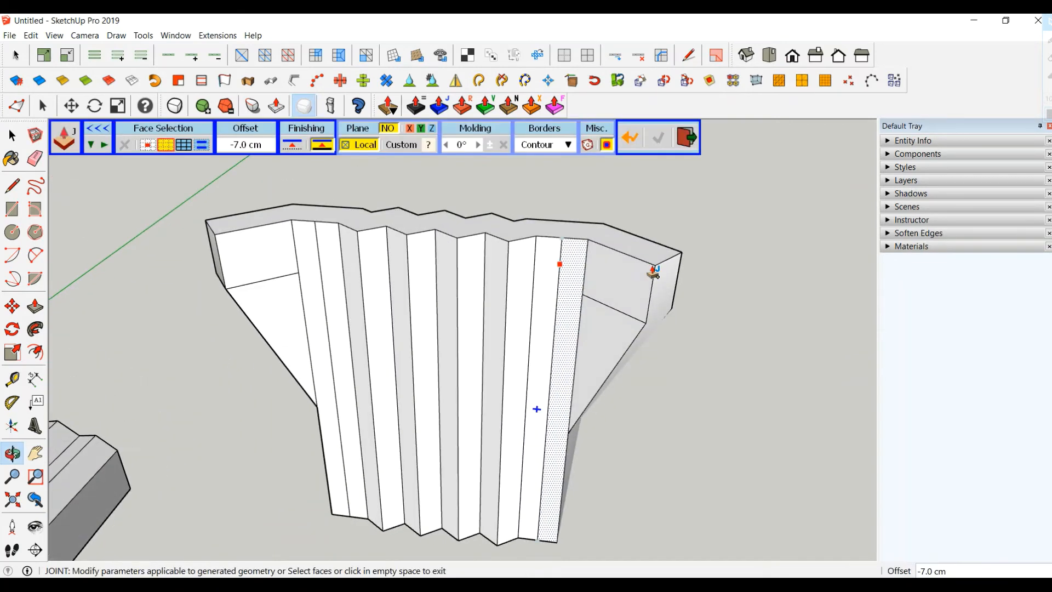
left_click(12, 134)
Draw a straight line about 28.9 cm long across one pleated side of the panel's upper face, spanning the outermost pleat corners
middle_click_drag(308, 248, 419, 453)
middle_click_drag(566, 305, 165, 284)
left_click(12, 186)
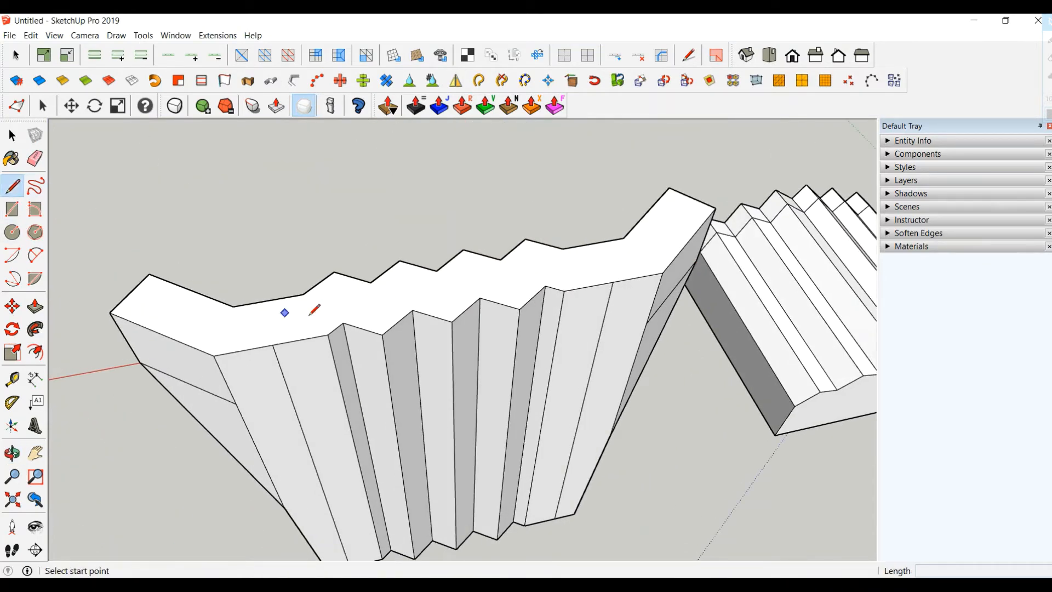
left_click(329, 334)
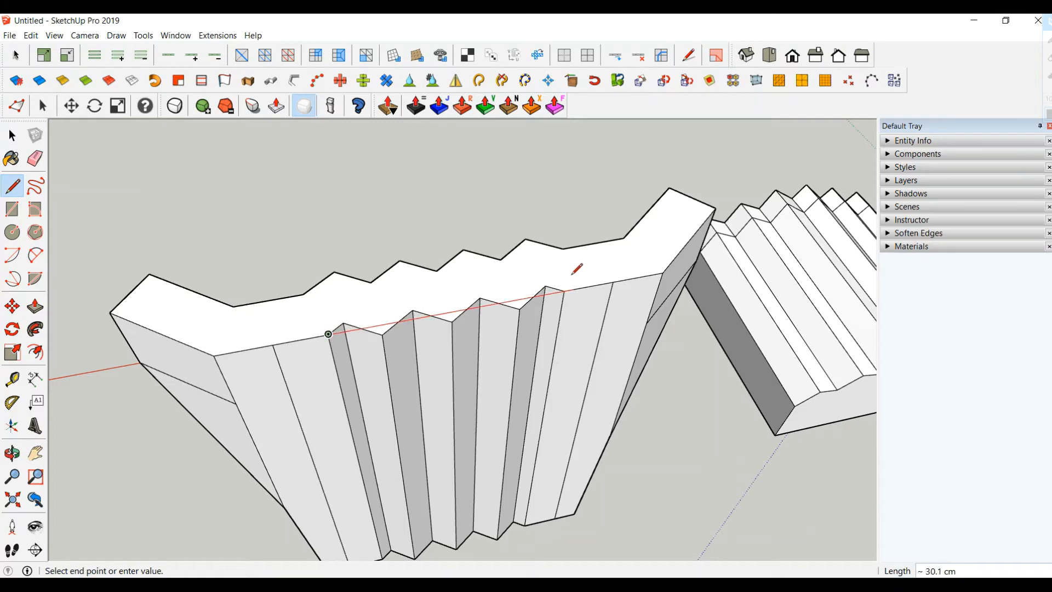
left_click(564, 291)
Erase the zigzag edges and pleat folds along the new straight line to open that side of the panel
key("e")
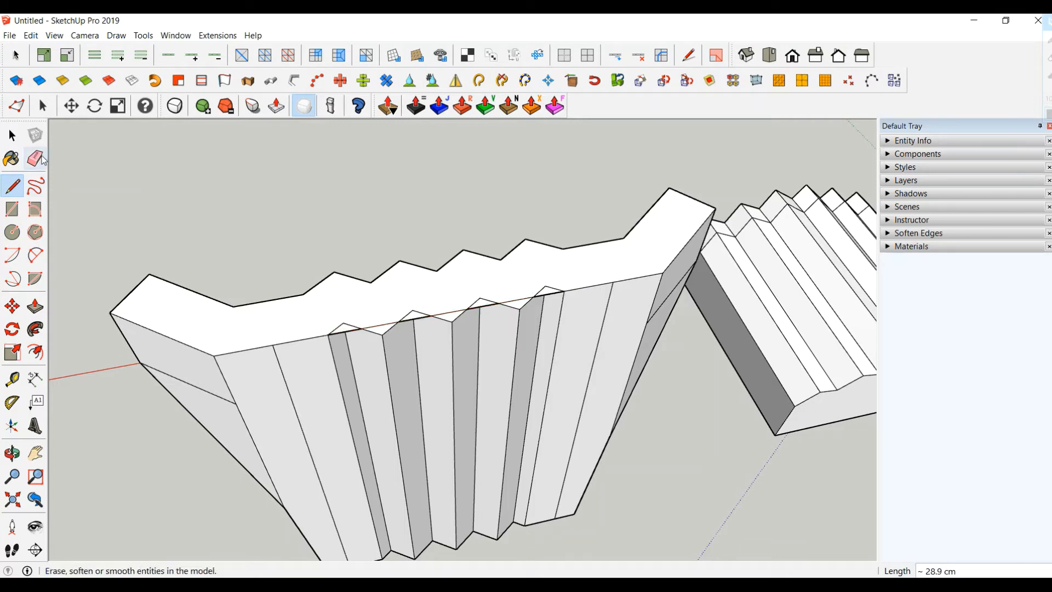
mouse_move(361, 321)
left_mouse_down()
mouse_move(340, 321)
mouse_move(482, 298)
left_mouse_up()
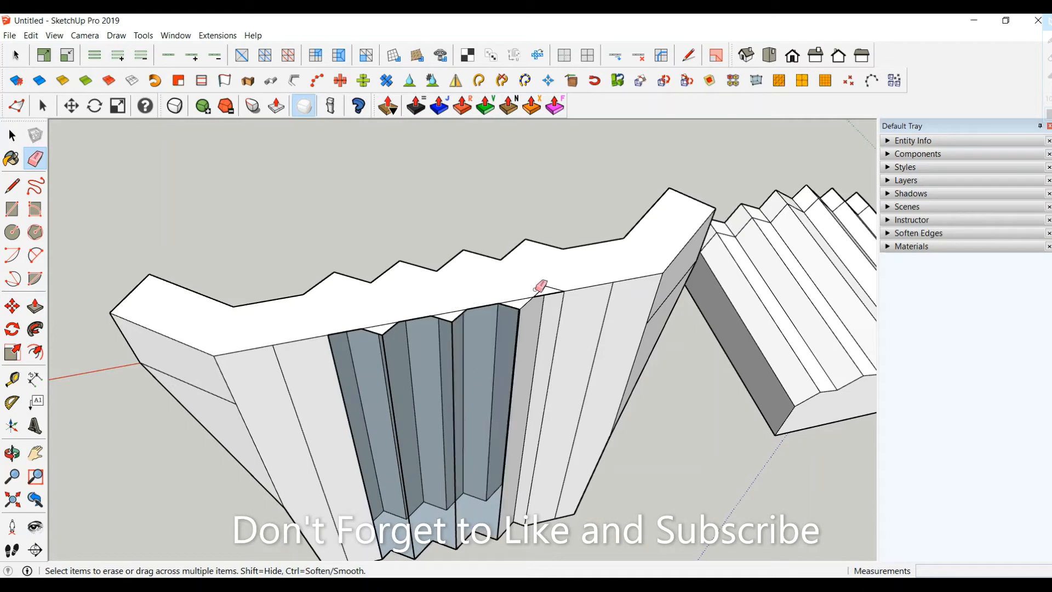
left_click_drag(544, 287, 551, 285)
middle_click_drag(579, 301, 500, 322)
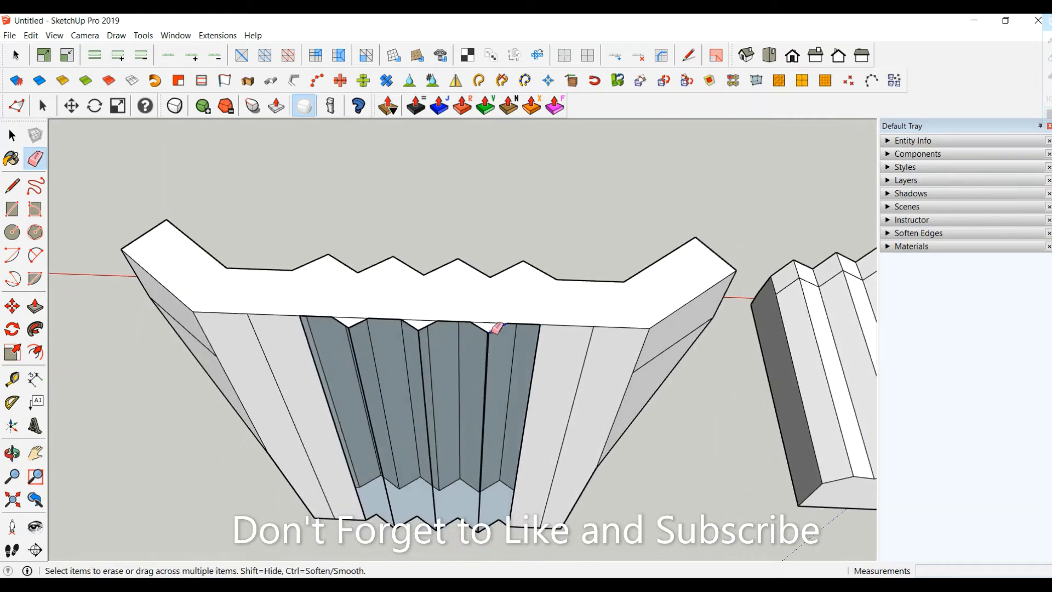
left_click_drag(497, 327, 424, 327)
left_click(420, 331)
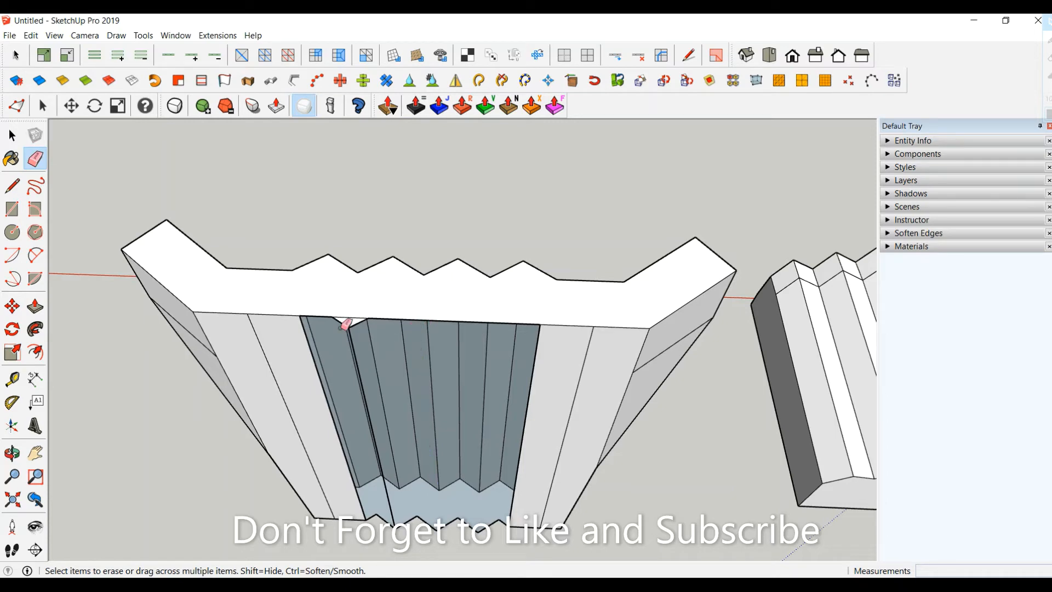
left_click(351, 324)
left_click(368, 336)
middle_click_drag(370, 332, 223, 347)
left_click(322, 316)
Draw a straight line about 28.9 cm long across the open side's lower edge, connecting the outermost pleat corners
left_click(13, 186)
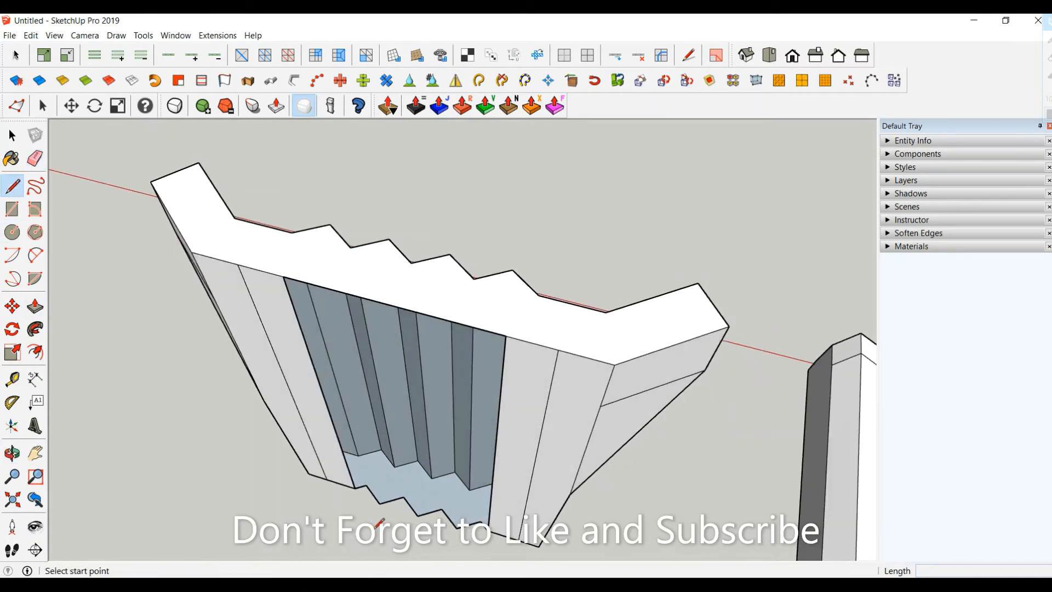
left_click(355, 487)
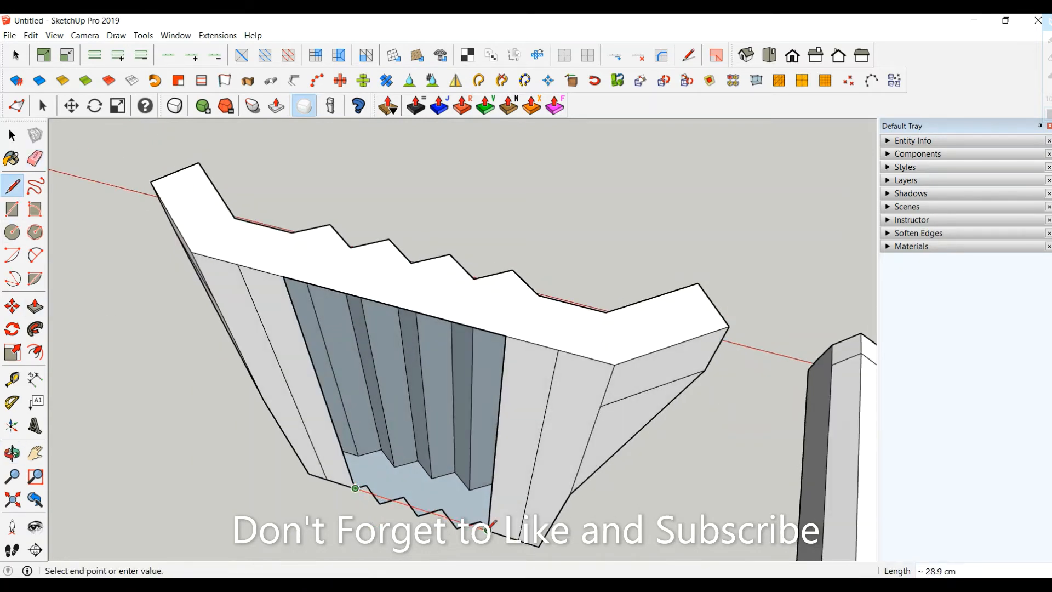
left_click(485, 529)
Erase the leftover zigzag edges and small faces along the new line at the panel's lower end
middle_click_drag(485, 529, 376, 491)
scroll(376, 491, "up", 3)
left_click(35, 159)
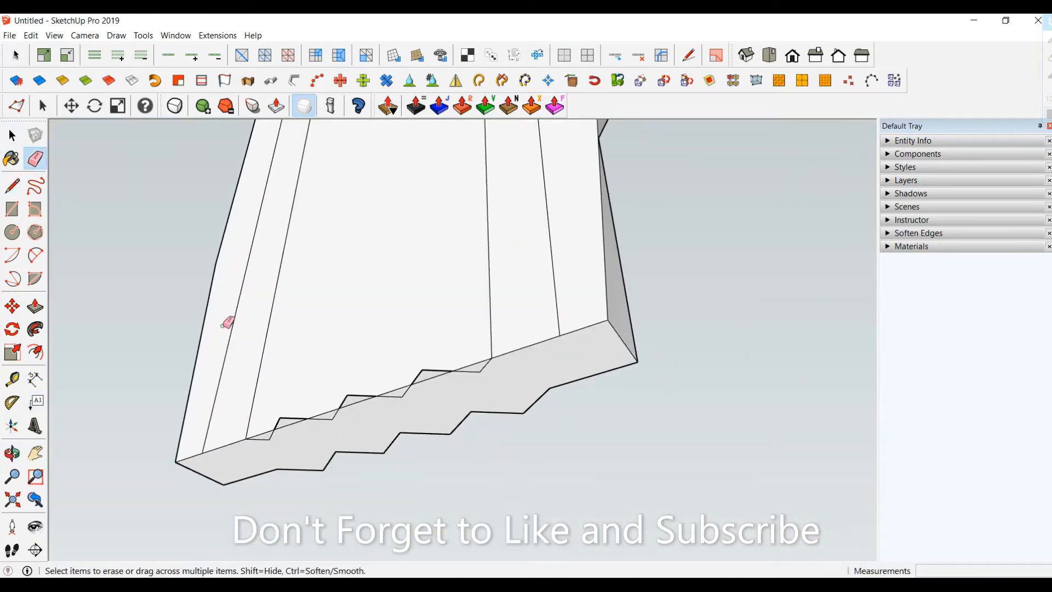
left_click_drag(480, 371, 403, 400)
left_click(268, 439)
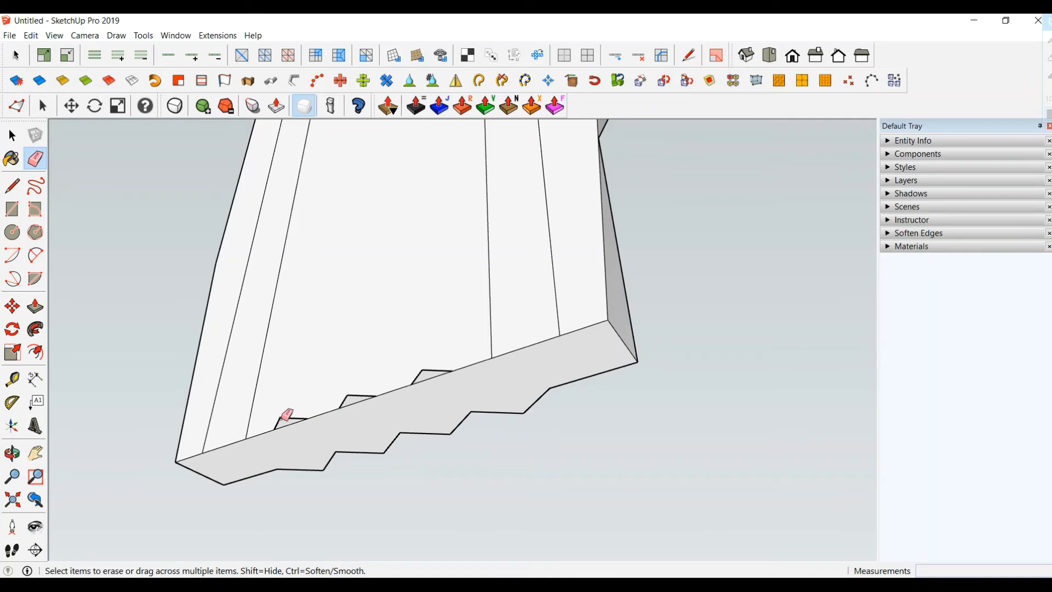
left_click(344, 398)
left_click_drag(359, 395, 346, 401)
left_click_drag(433, 369, 415, 376)
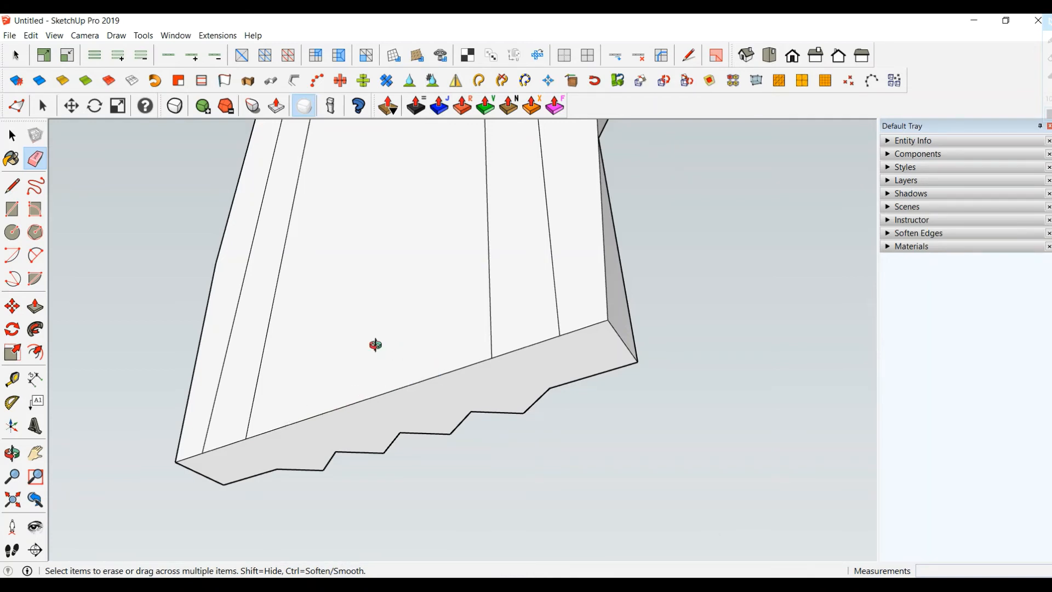
Erase the two inner lengthwise seams on the panel's flat back so the central area becomes one face
mouse_move(375, 345)
middle_mouse_down()
mouse_move(390, 329)
mouse_move(493, 498)
mouse_move(500, 430)
mouse_move(448, 345)
mouse_move(415, 366)
middle_mouse_up()
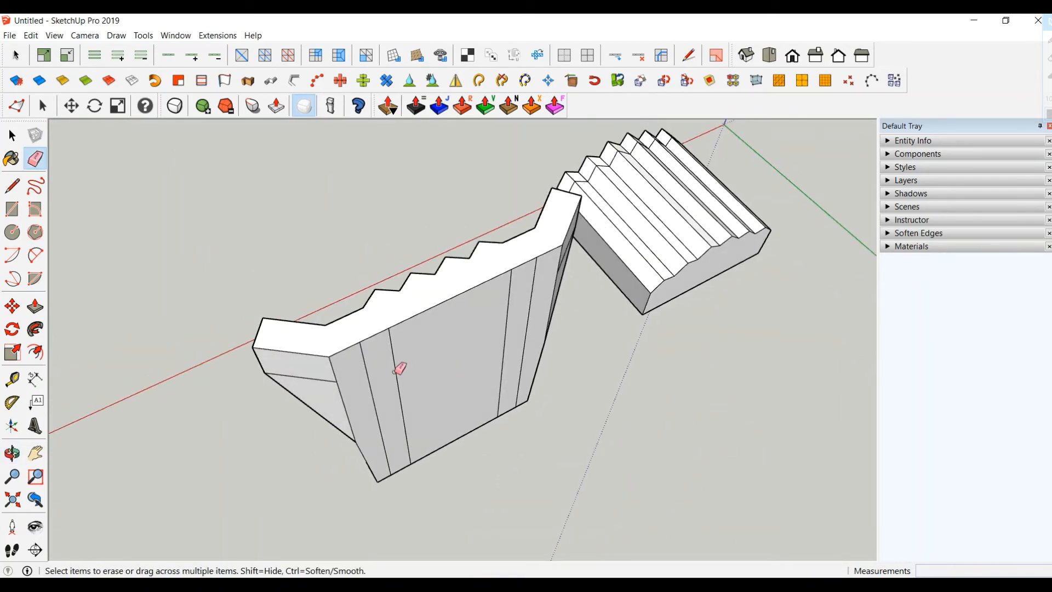
left_click(396, 370)
left_click(508, 324)
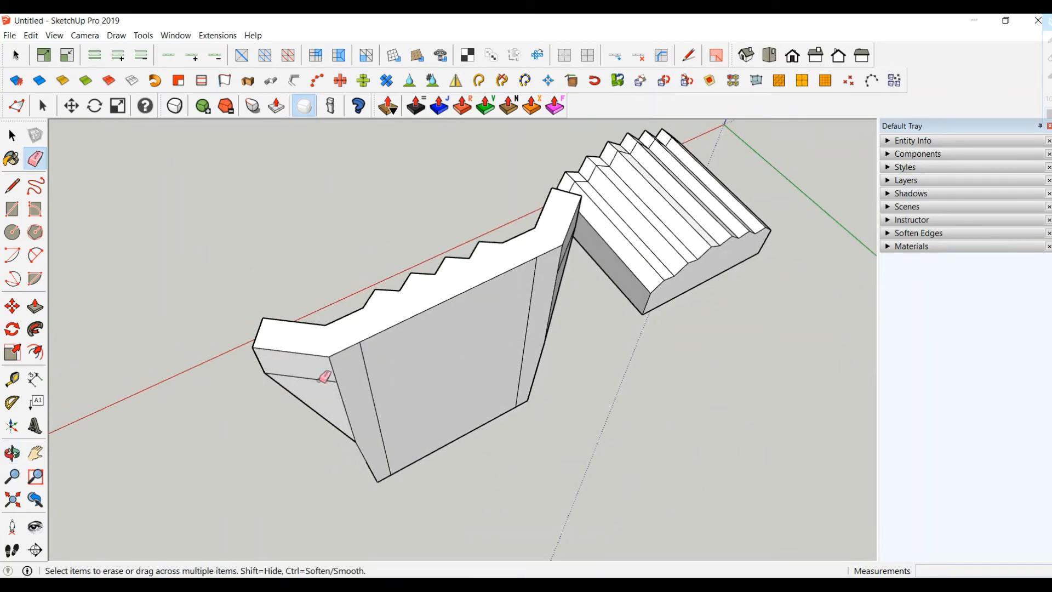
Select the whole panel to reveal hidden edges and draw lines of about 7.3 and 9.9 cm across its upper face from the first pleat's valley and peak
mouse_move(324, 371)
middle_mouse_down()
mouse_move(500, 329)
mouse_move(609, 319)
mouse_move(610, 301)
middle_mouse_up()
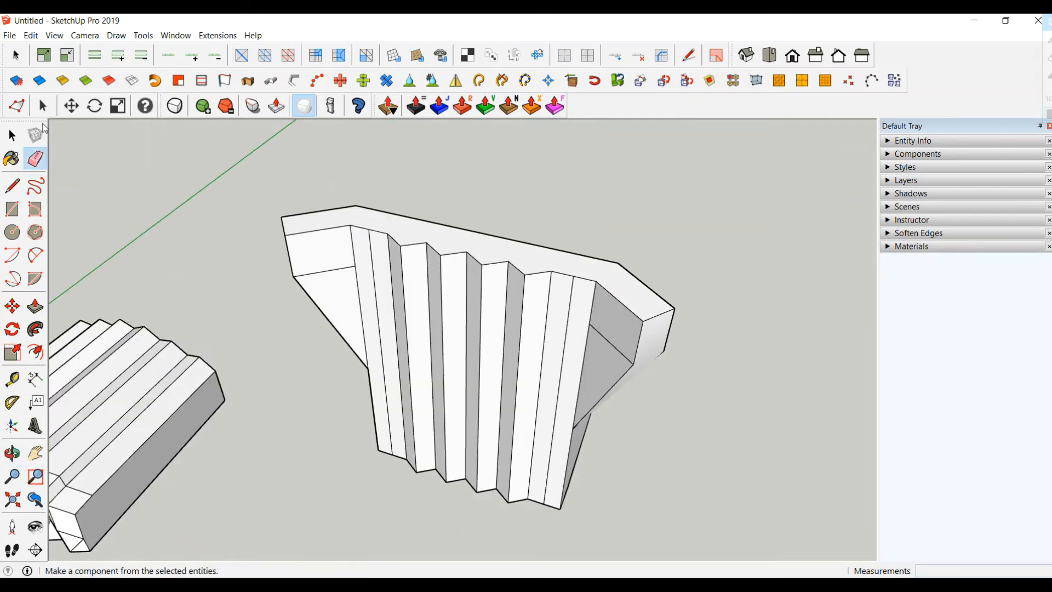
left_click(12, 135)
double_click(422, 245)
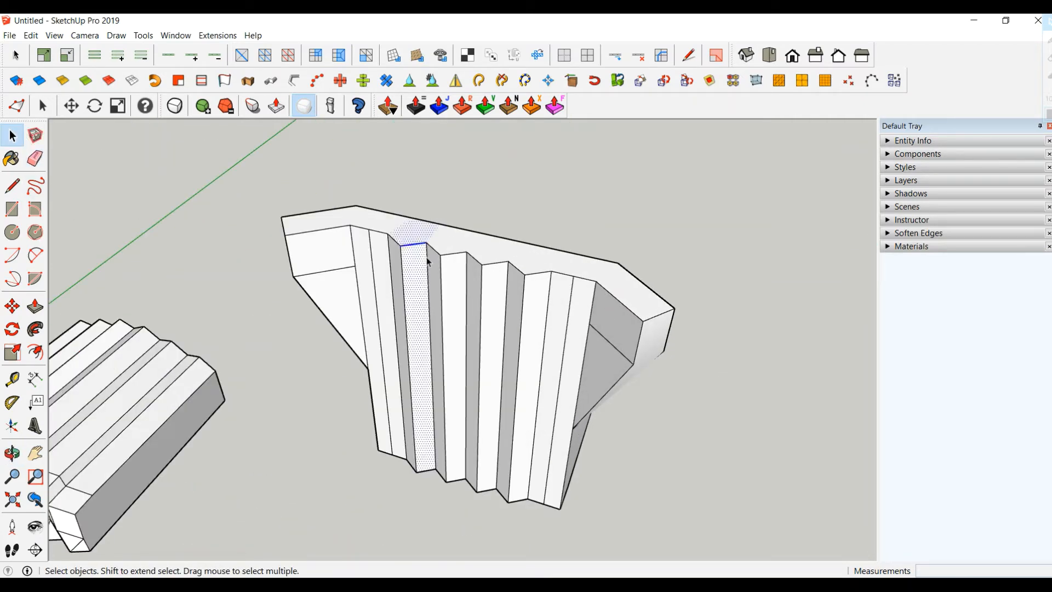
triple_click(465, 262)
scroll(508, 252, "up", 4)
middle_click_drag(510, 244, 488, 257)
left_click(12, 185)
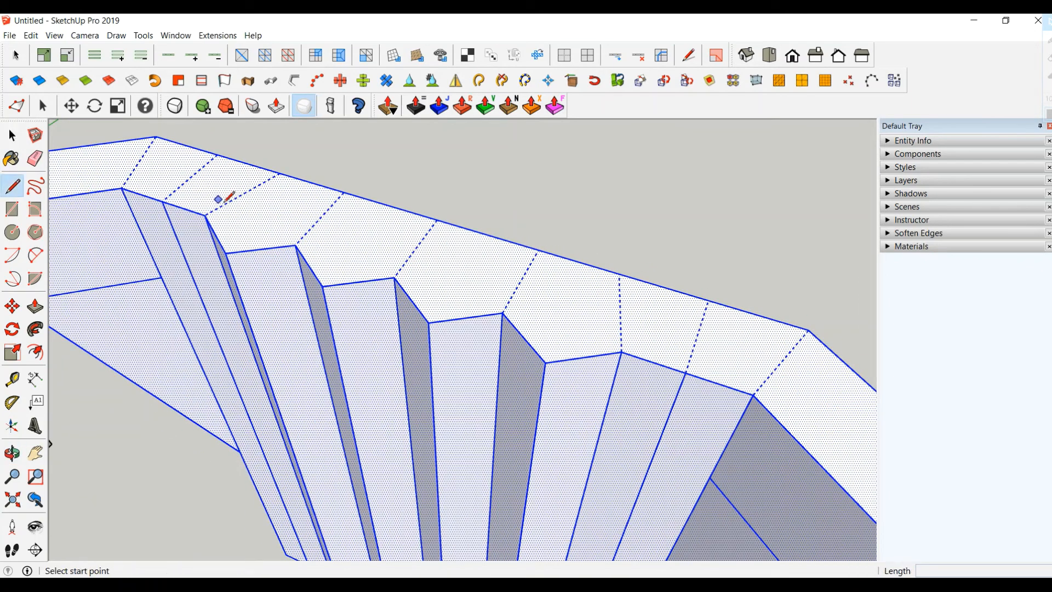
left_click(205, 215)
left_click(280, 174)
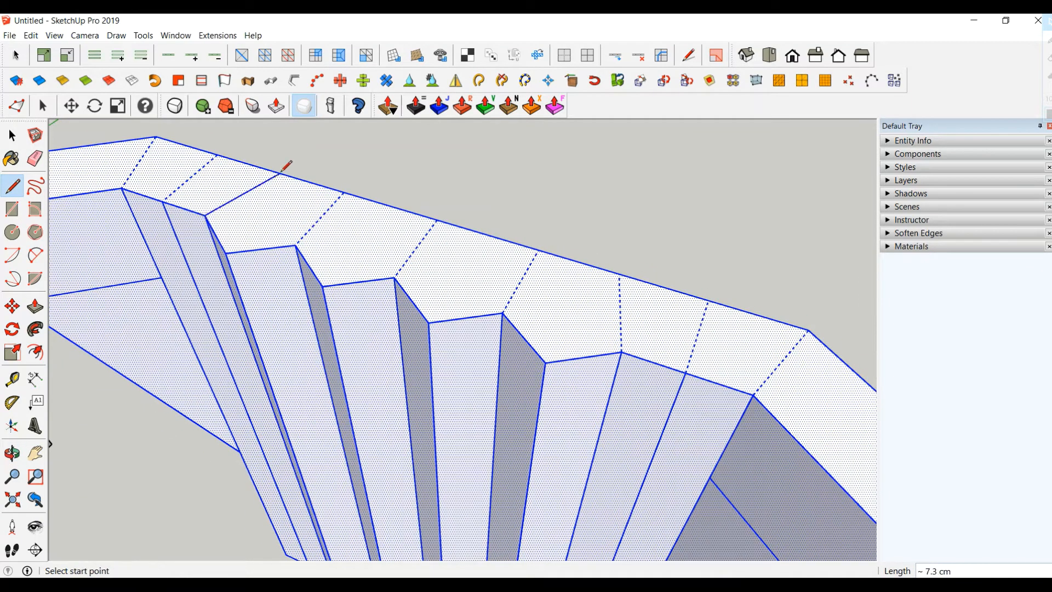
left_click(225, 252)
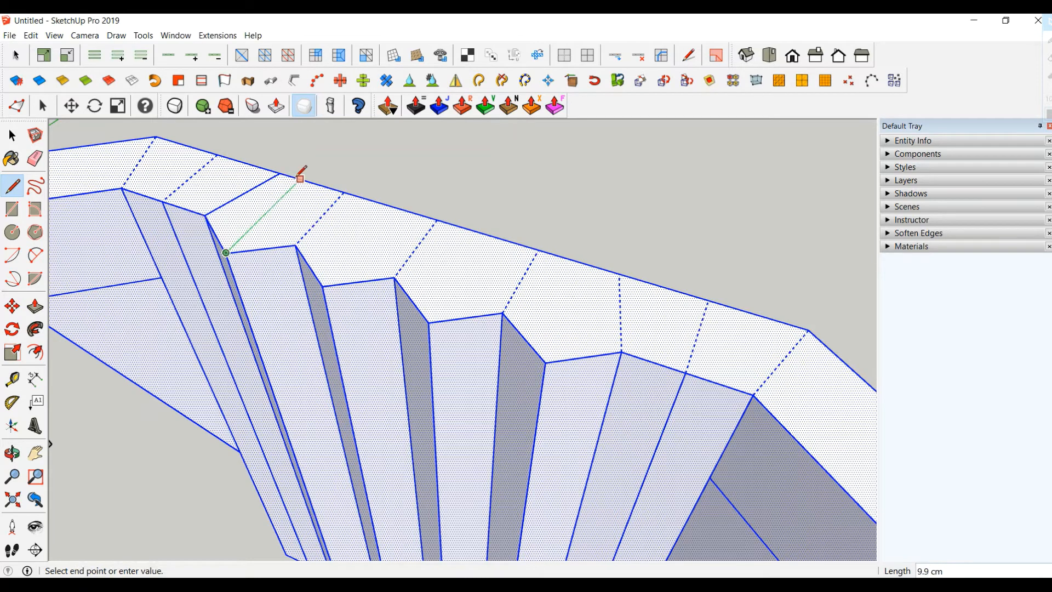
left_click(301, 178)
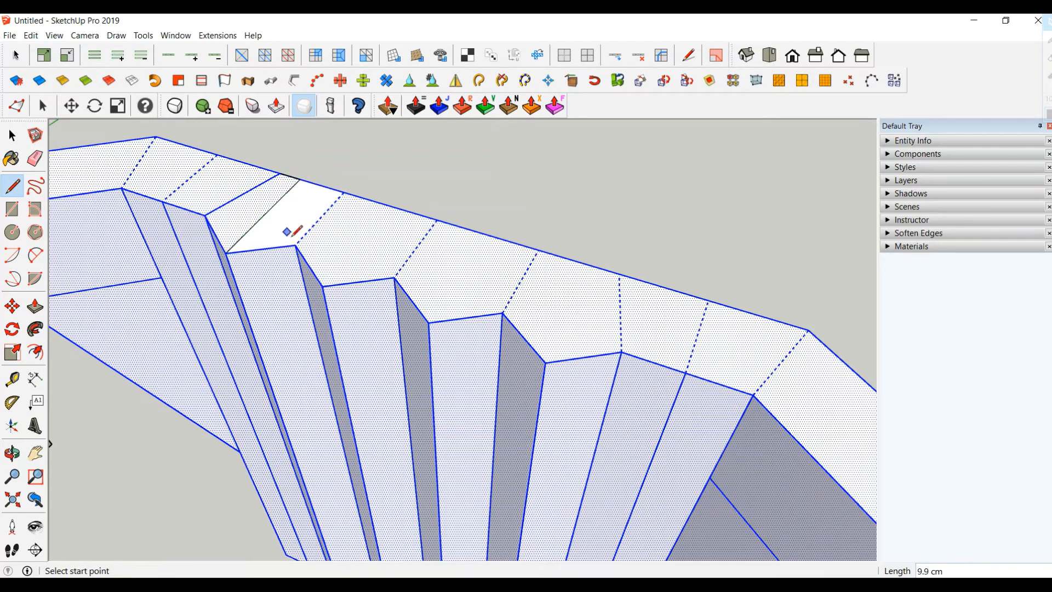
Trace the hidden edges from the remaining four pleat valleys to the straight back edge on the panel's upper face
left_click(295, 244)
left_click(345, 191)
left_click(397, 274)
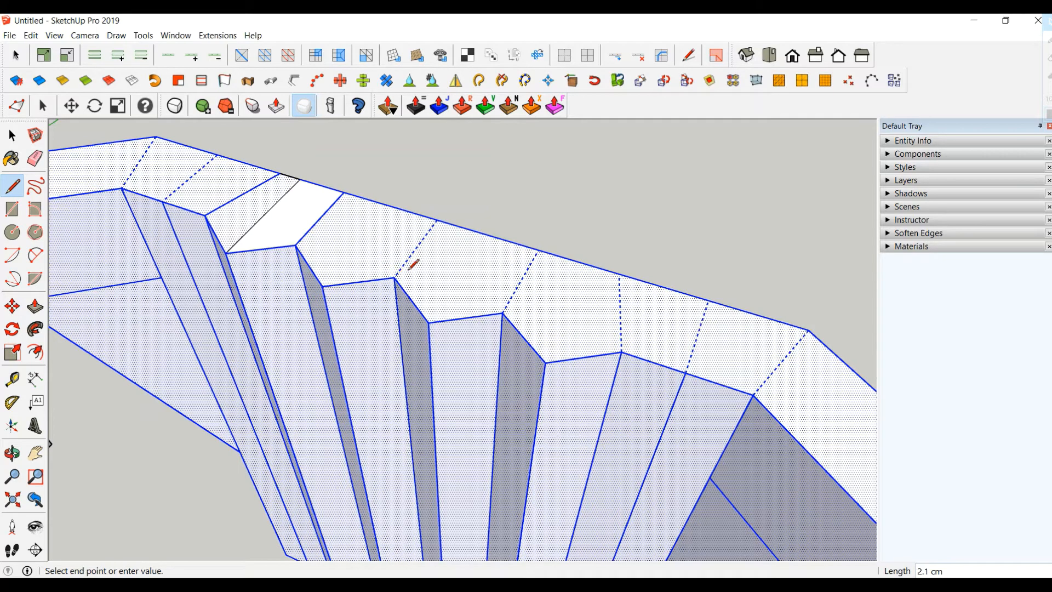
key("Escape")
left_click(395, 276)
left_click(437, 219)
left_click(502, 313)
left_click(538, 250)
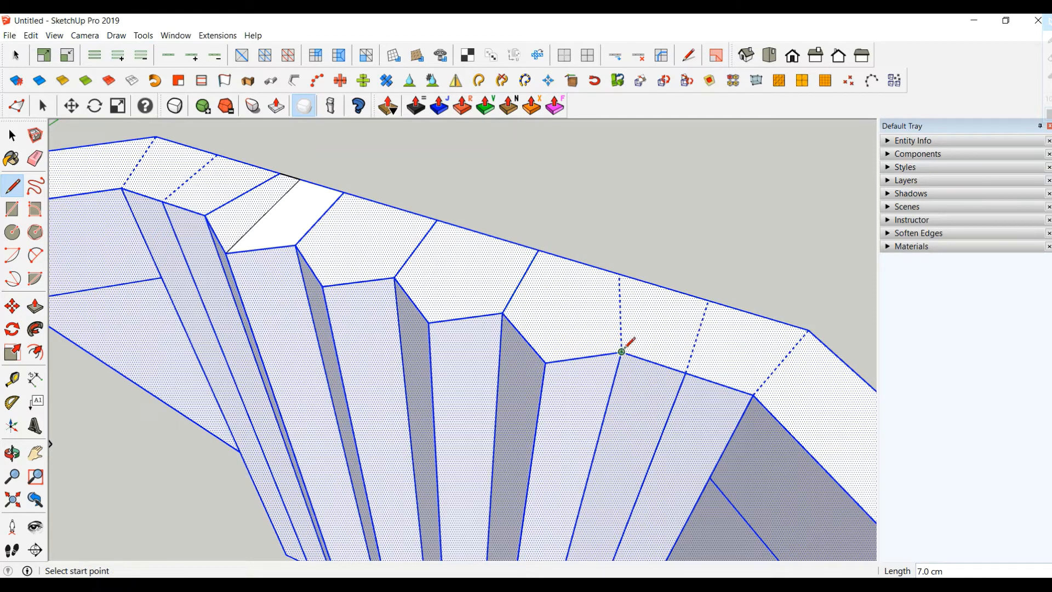
left_click(621, 352)
left_click(620, 273)
Draw lines about 9.9 cm long from the remaining three pleat peaks to the back edge and clear the selection
left_click(545, 362)
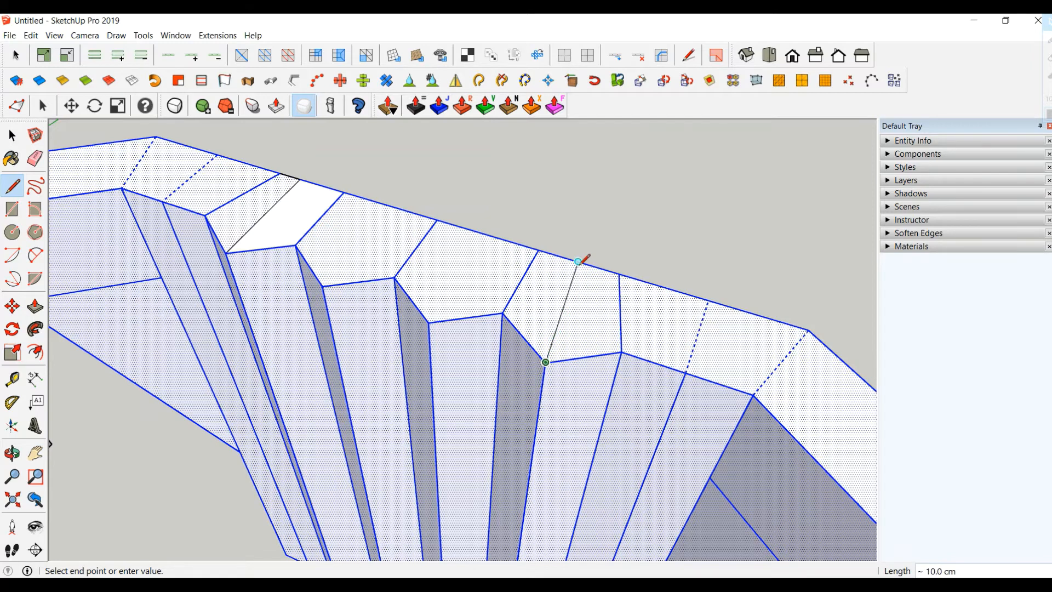
left_click(592, 265)
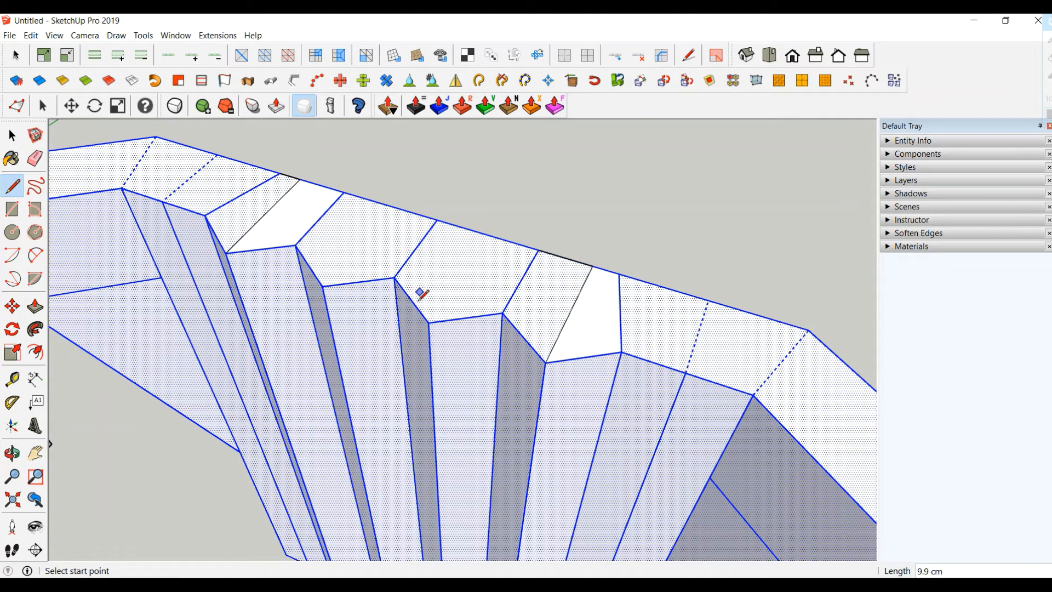
left_click(428, 322)
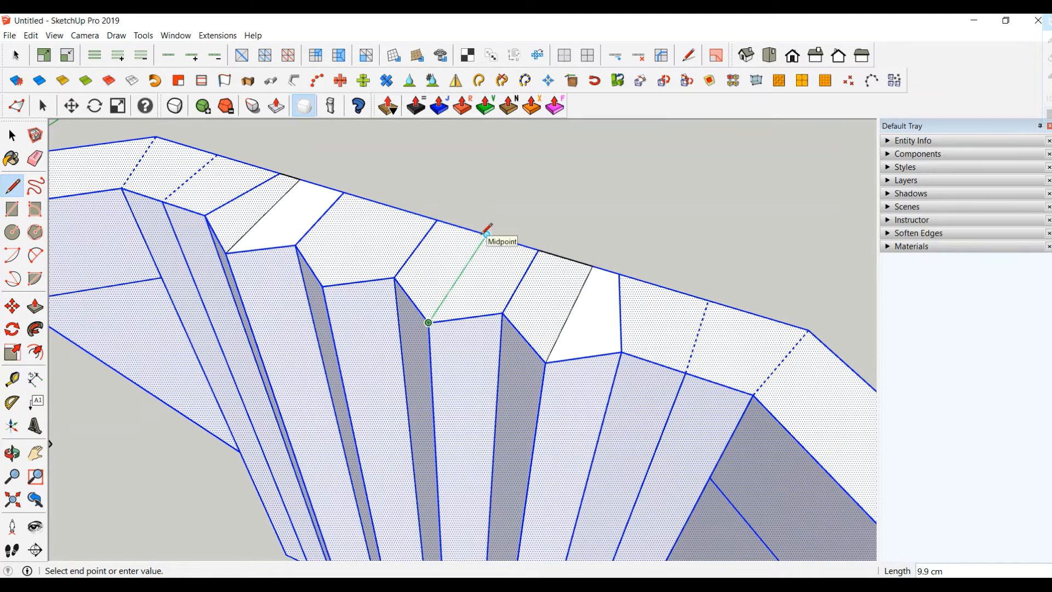
left_click(486, 234)
left_click(323, 286)
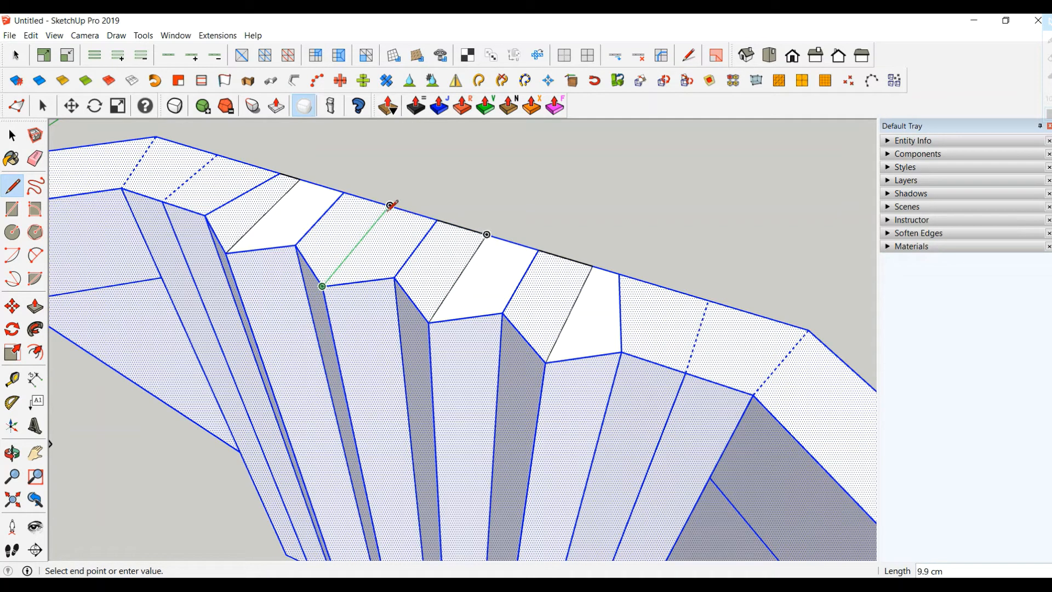
left_click(389, 206)
scroll(307, 237, "down", 4)
key("space")
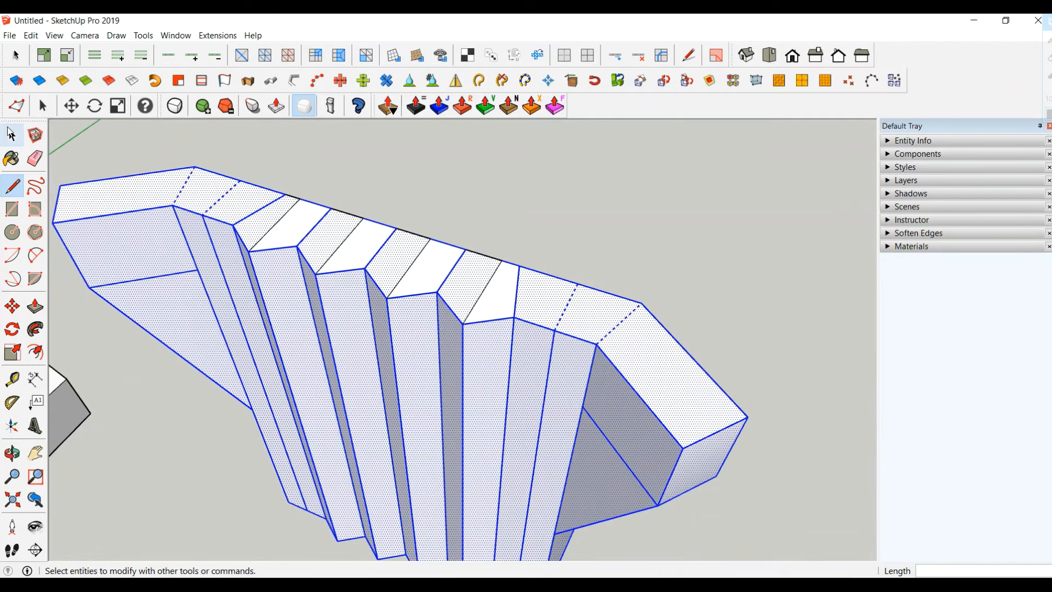
left_click(412, 194)
Select the four pleat-peak lines on the upper face and raise them about 0.6 cm along the vertical axis with Vertex Tools
scroll(412, 194, "down", 3)
middle_click_drag(418, 236, 344, 262)
scroll(362, 246, "up", 2)
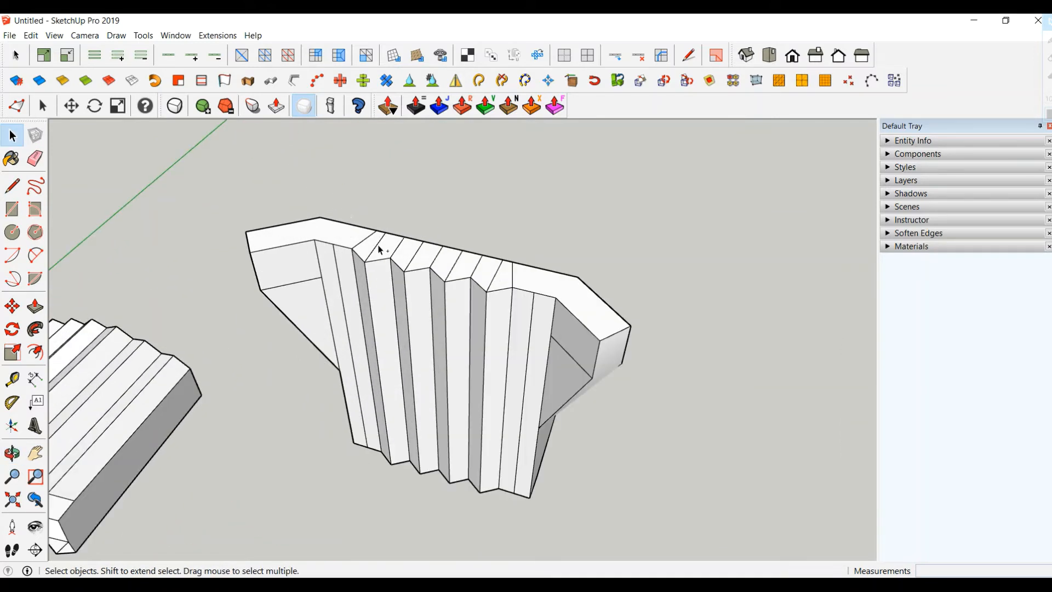
left_click(376, 248)
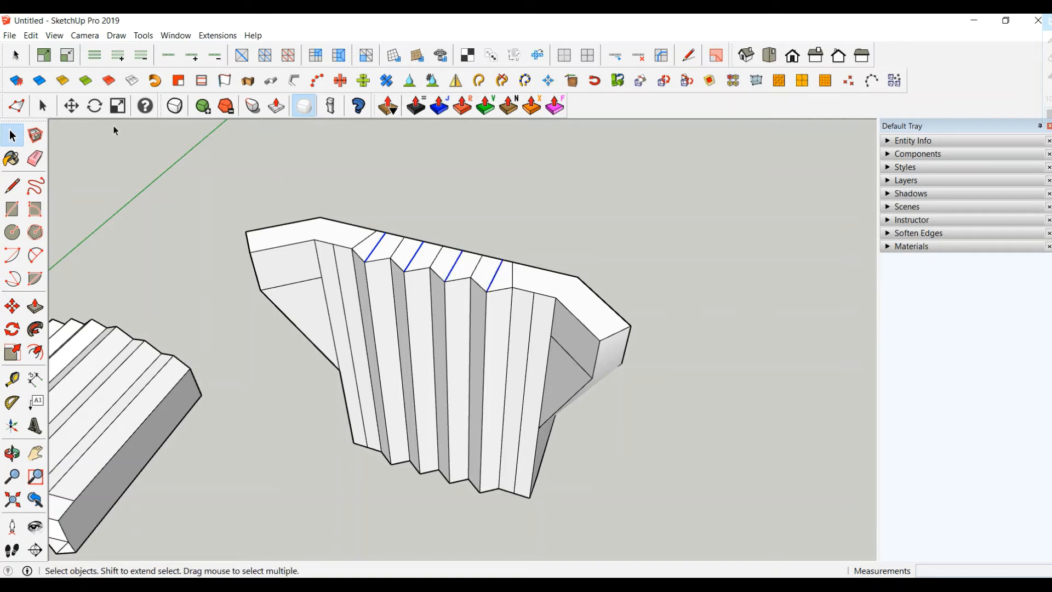
left_click(17, 105)
middle_click_drag(465, 247, 440, 191)
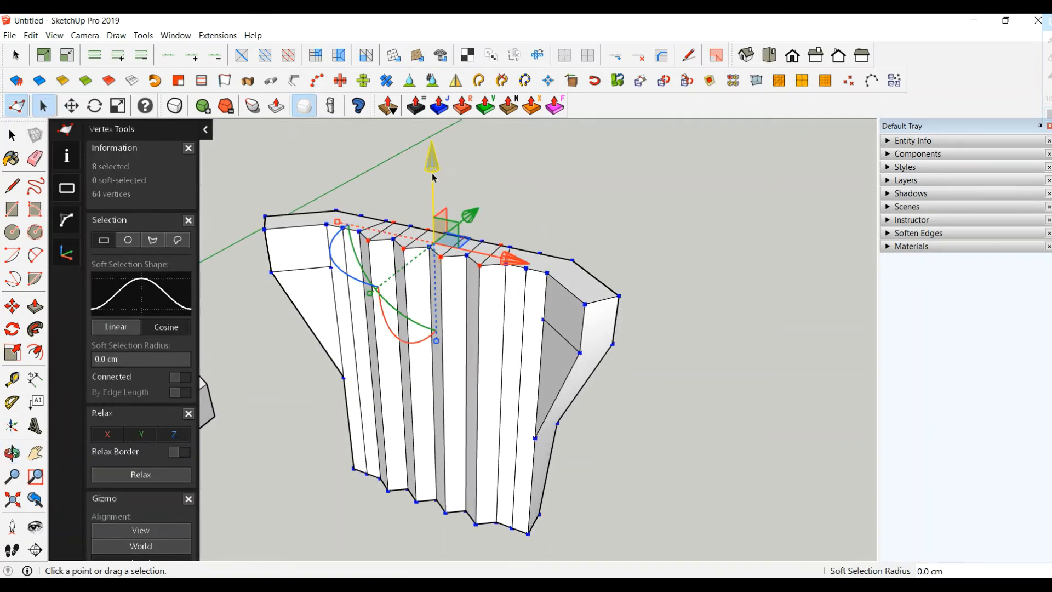
left_click_drag(433, 163, 435, 176)
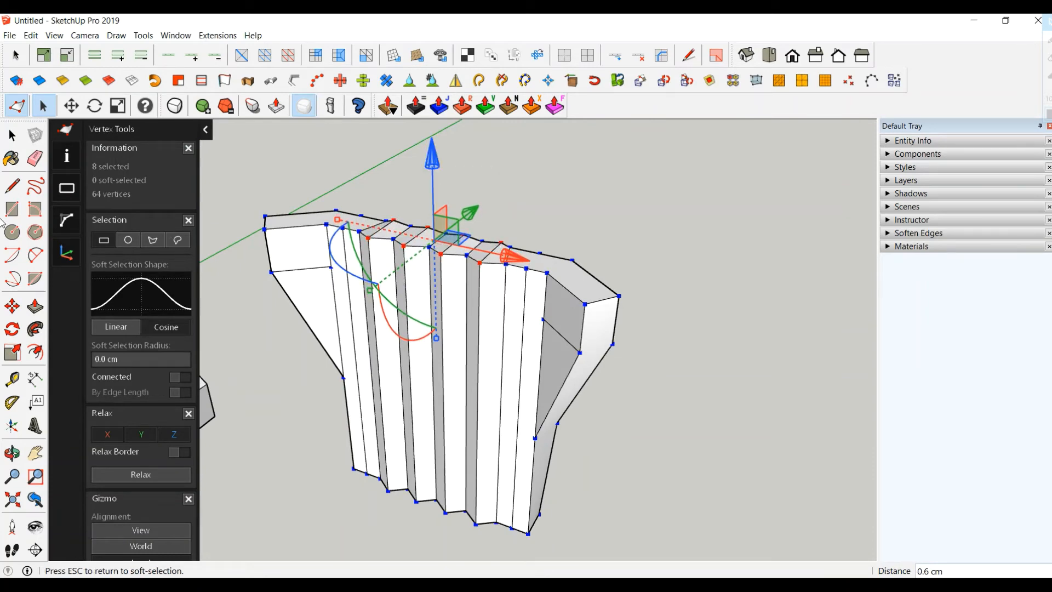
left_click(12, 135)
Select the five lengthwise pleat-valley edges, extend the selection to their full loops, and adjust their sharpness with the Crease tool
middle_click_drag(440, 337, 408, 317)
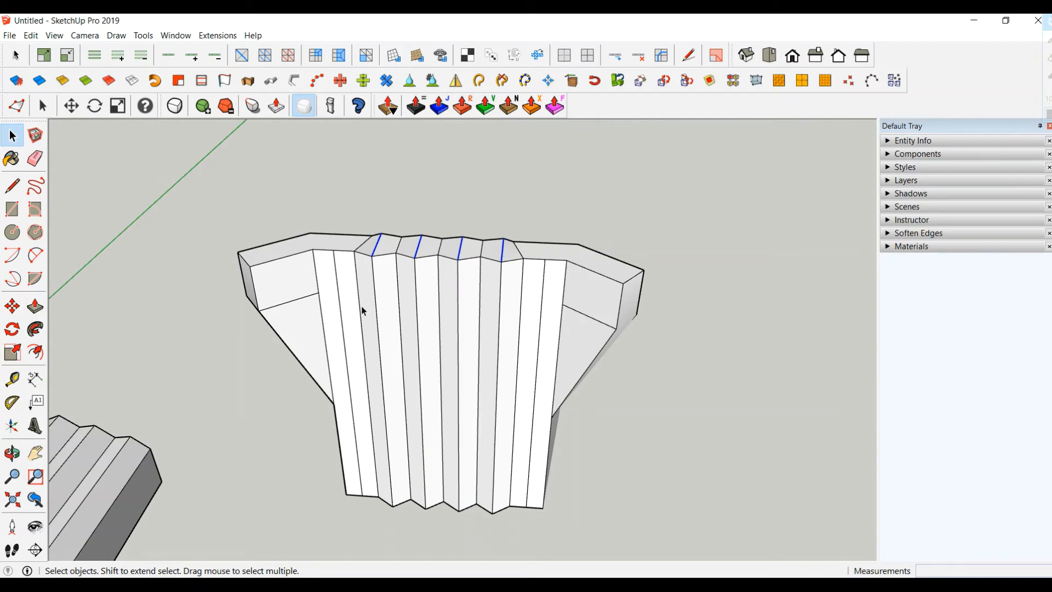
left_click(360, 306)
left_click(399, 314, "ctrl")
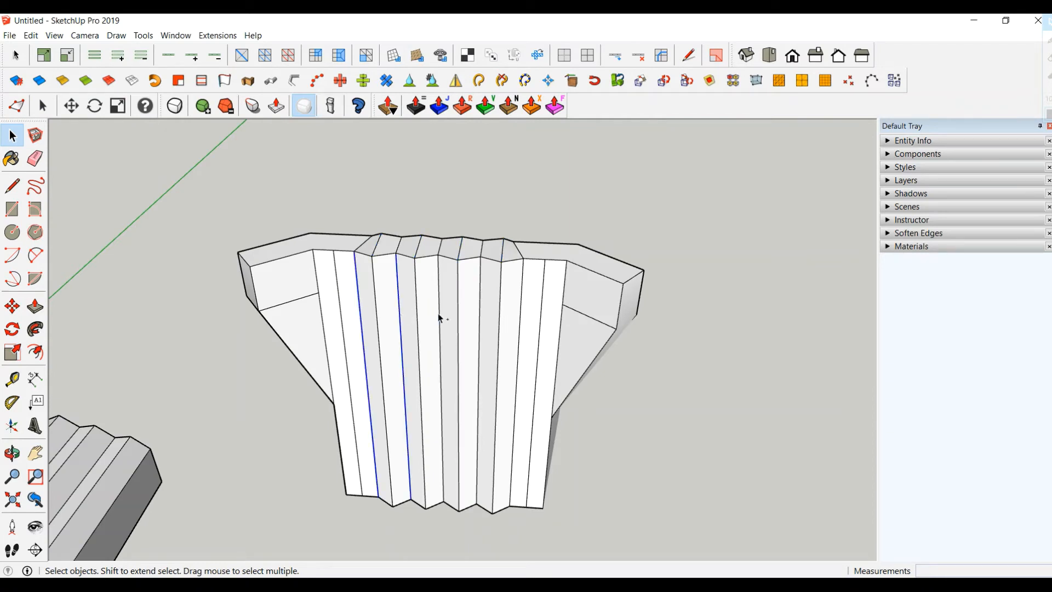
left_click(439, 318, "ctrl")
left_click(480, 322, "ctrl")
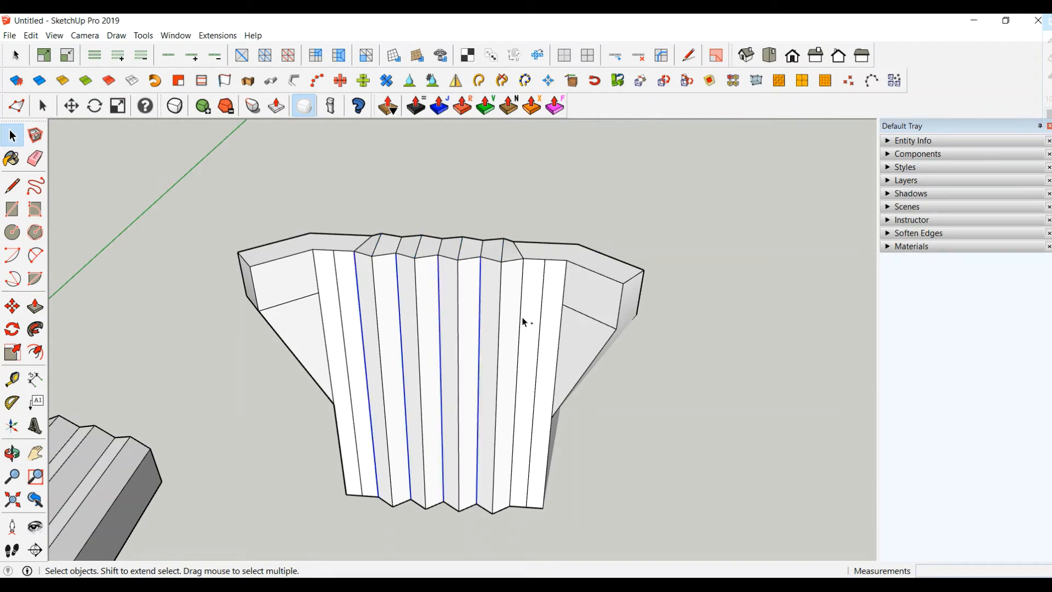
left_click(520, 318, "ctrl")
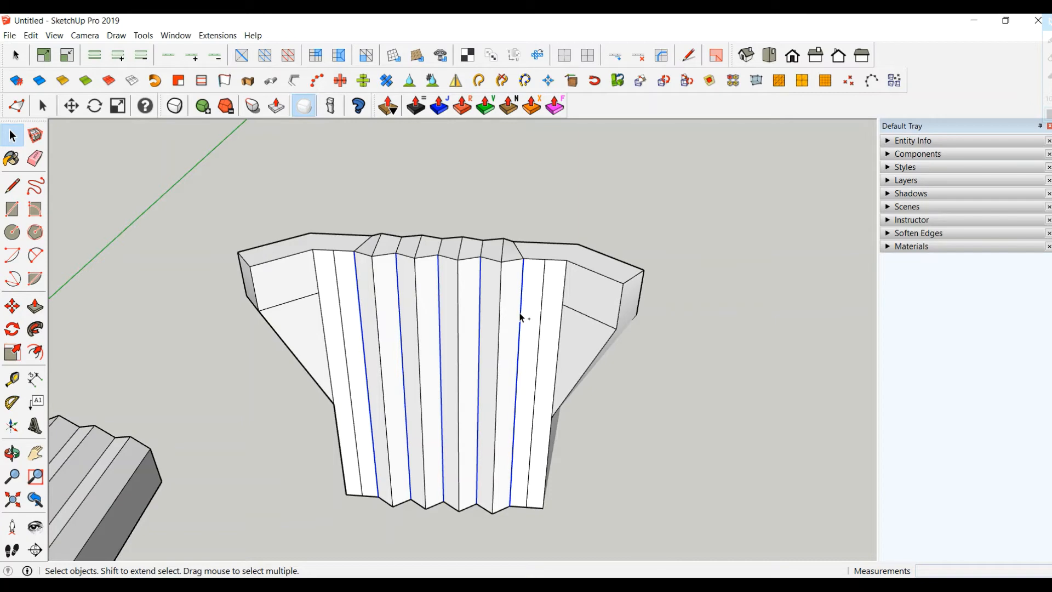
left_click(167, 57)
middle_click_drag(449, 316, 598, 445)
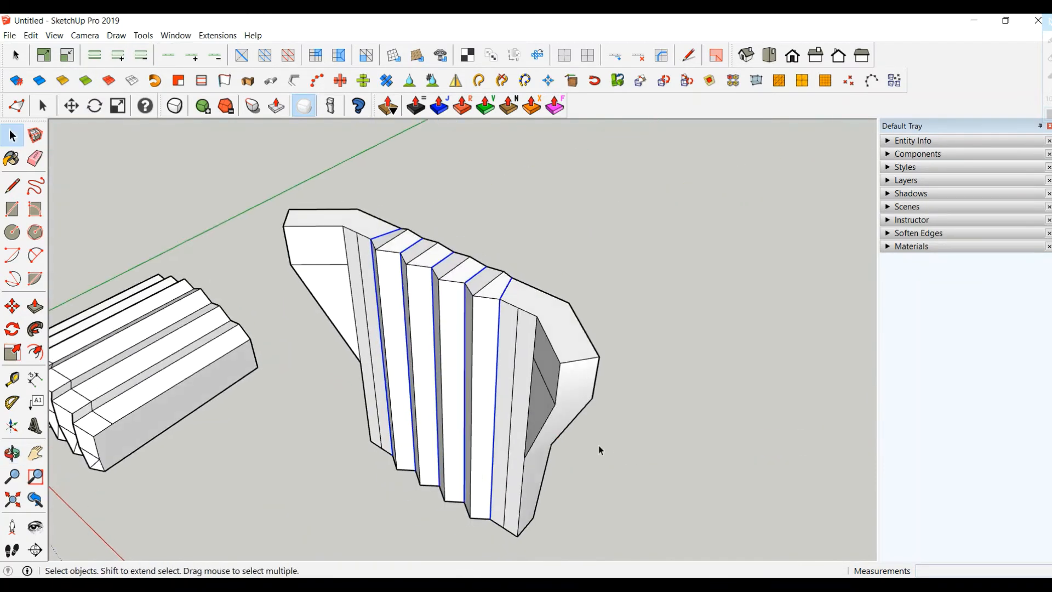
left_click(252, 105)
left_click_drag(488, 405, 479, 361)
left_click(12, 135)
Select the back panel's flat rear faces and the rear faces of both wings, and crease their edges to sharpness 1.00
middle_click_drag(329, 307, 390, 311)
left_click(415, 324)
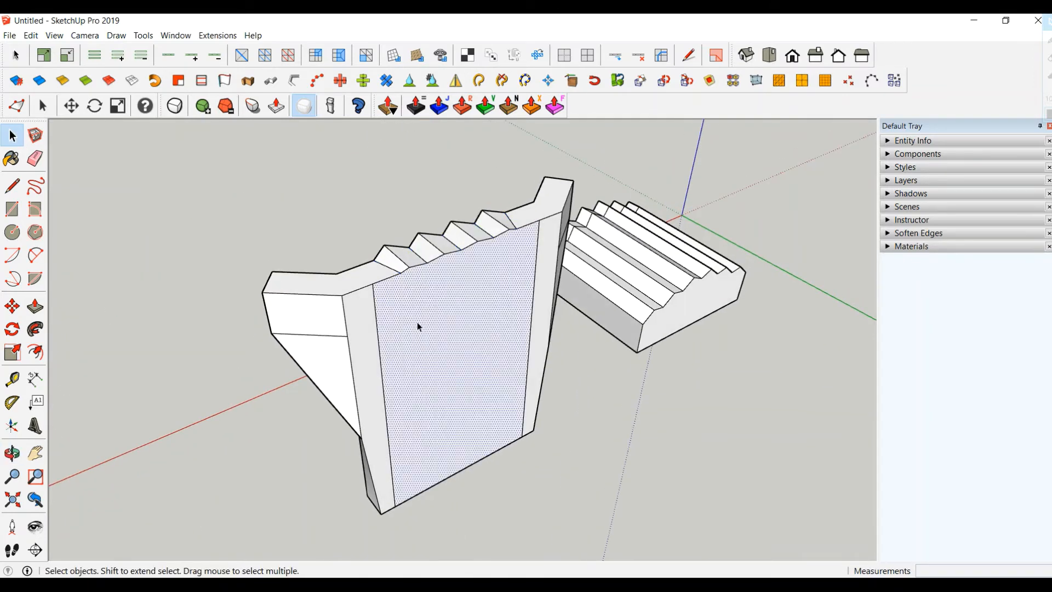
left_click(364, 335, "shift")
left_click(331, 355, "shift")
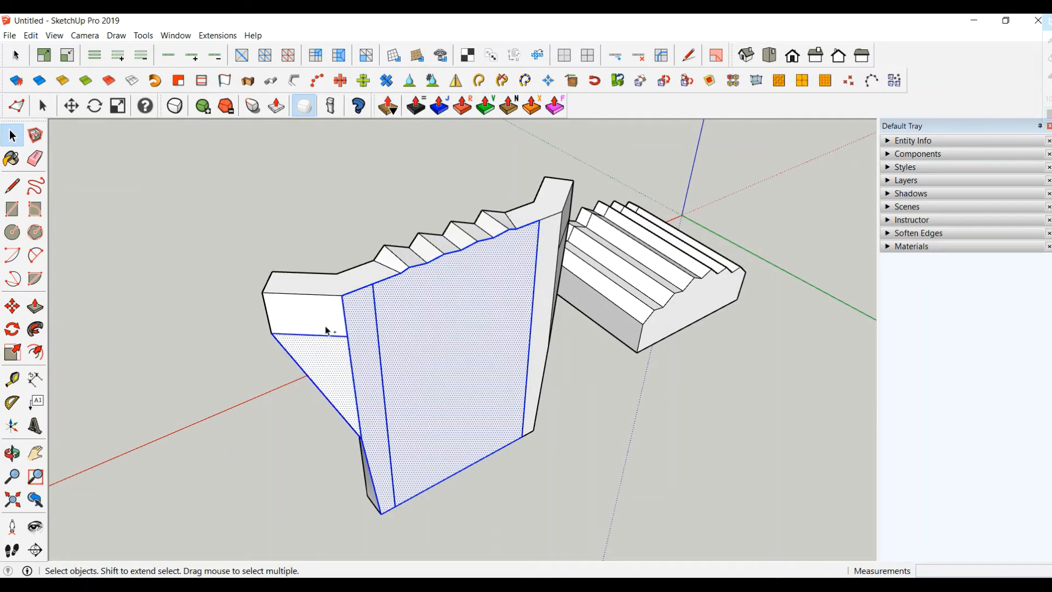
middle_click_drag(570, 317, 458, 322)
left_click(541, 301, "shift")
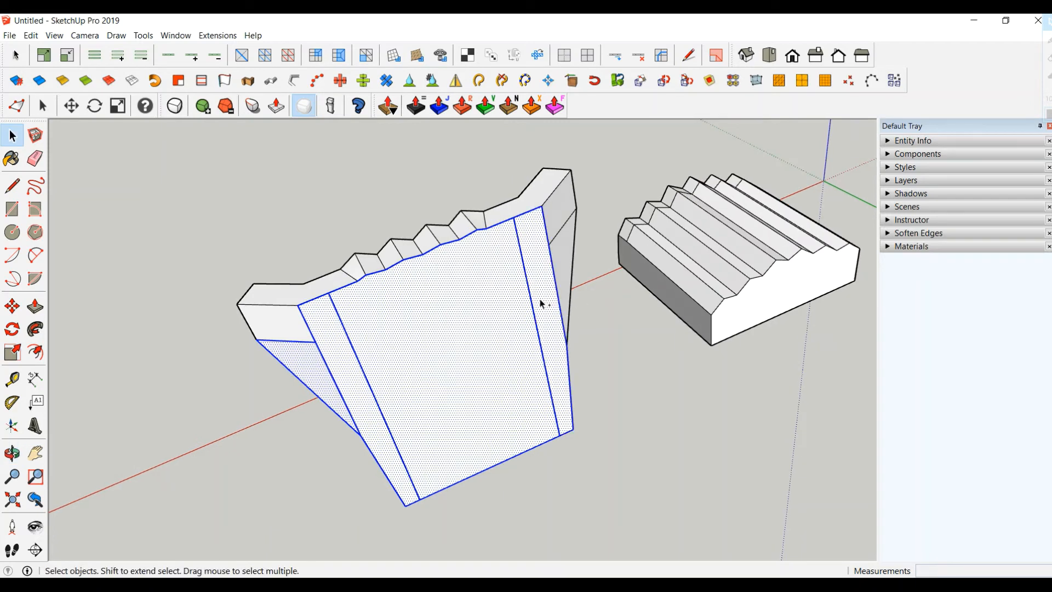
left_click(560, 272, "shift")
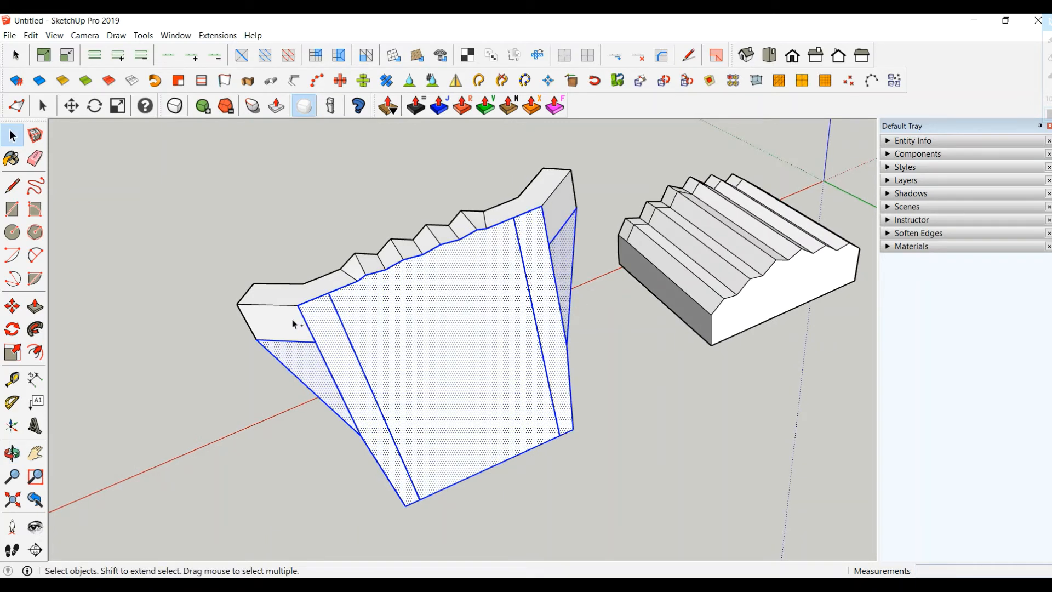
left_click(276, 332, "shift")
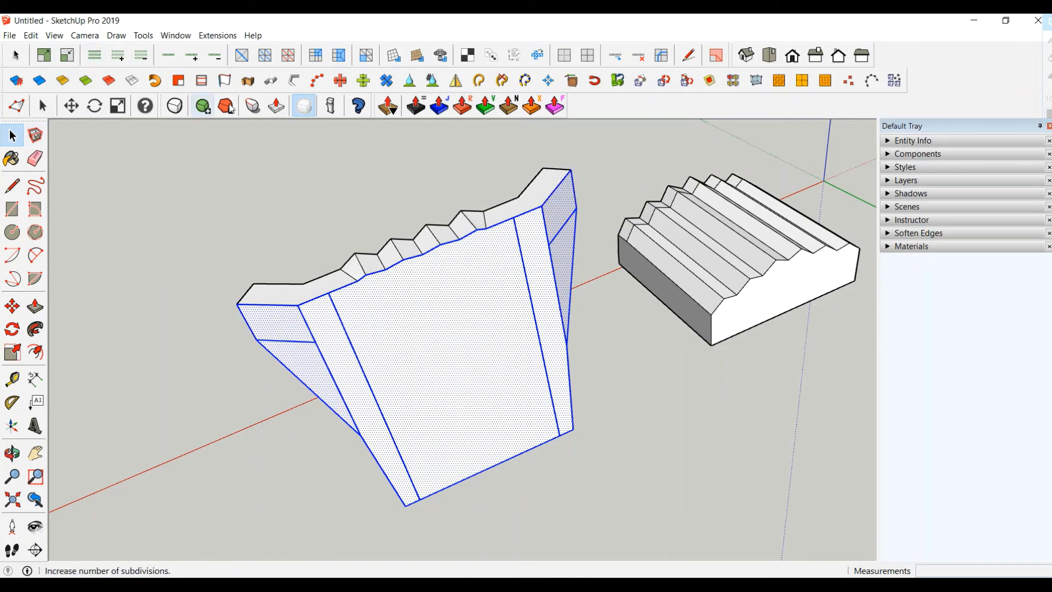
left_click(253, 106)
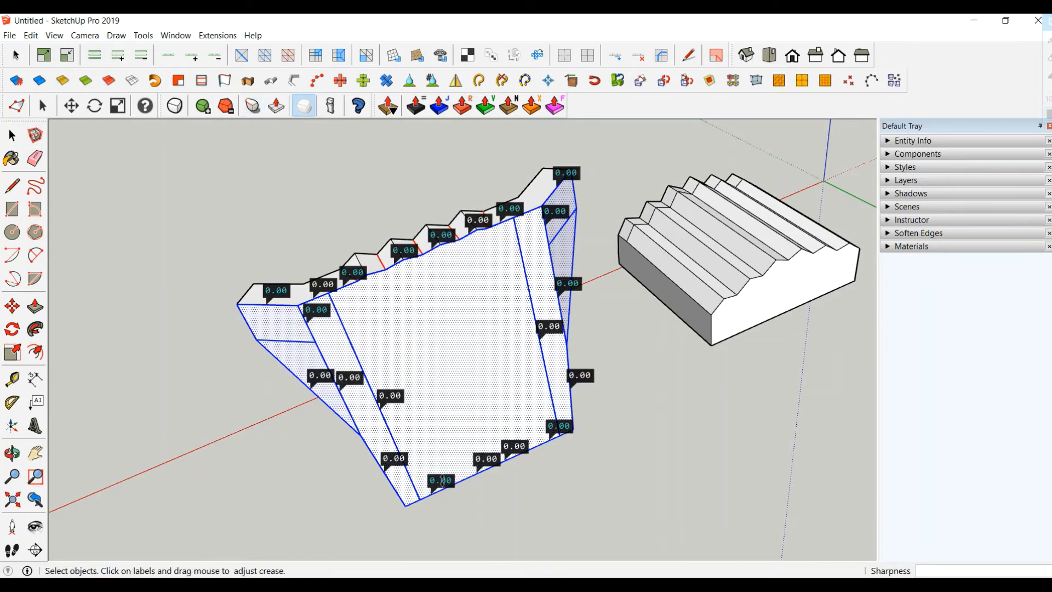
left_click_drag(441, 482, 444, 443)
Select the back panel's zigzag underside face with its edges and increase their sharpness with the Crease tool
middle_click_drag(443, 444, 485, 345)
left_click(12, 135)
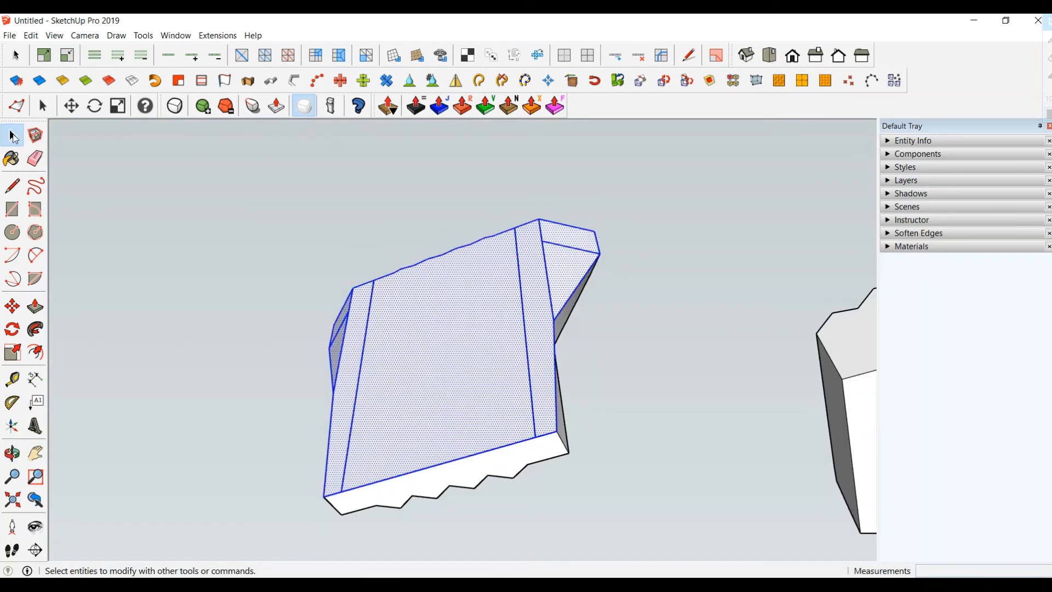
double_click(361, 500)
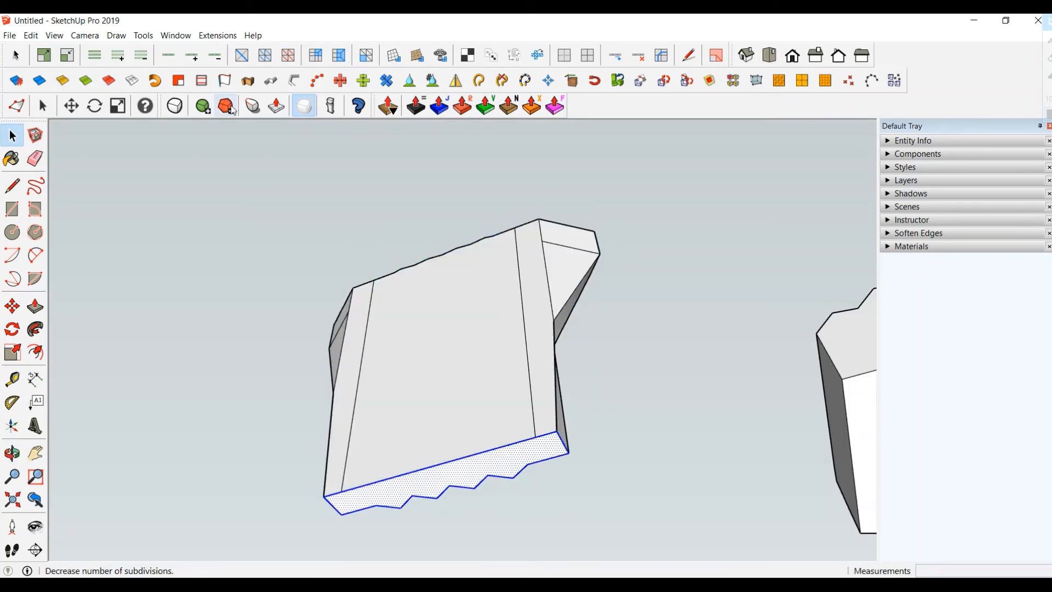
left_click(252, 106)
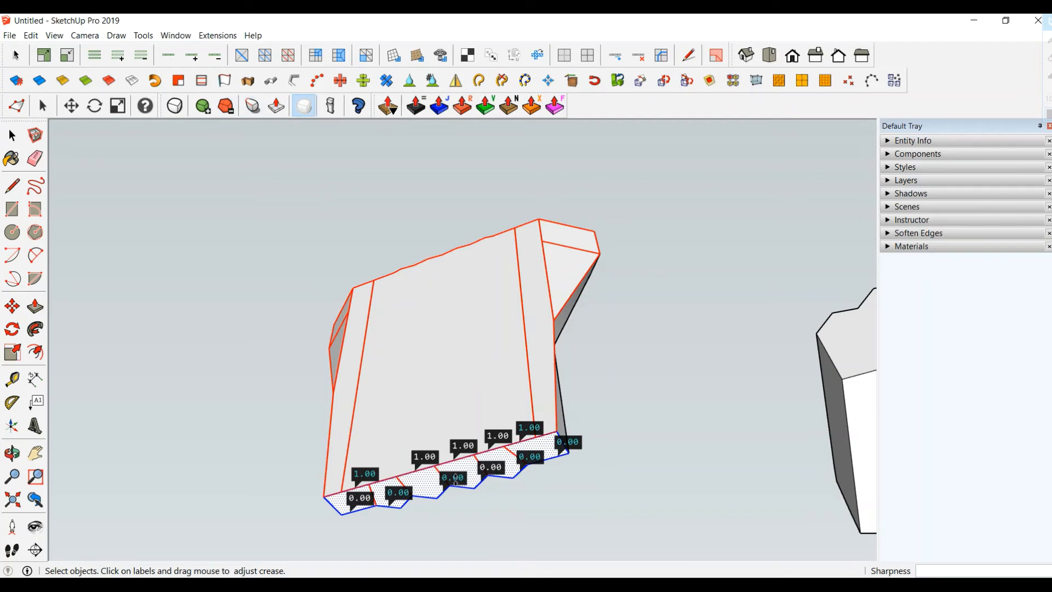
left_click_drag(454, 478, 456, 447)
mouse_move(456, 446)
middle_mouse_down()
mouse_move(637, 478)
mouse_move(500, 453)
mouse_move(469, 392)
mouse_move(97, 188)
middle_mouse_up()
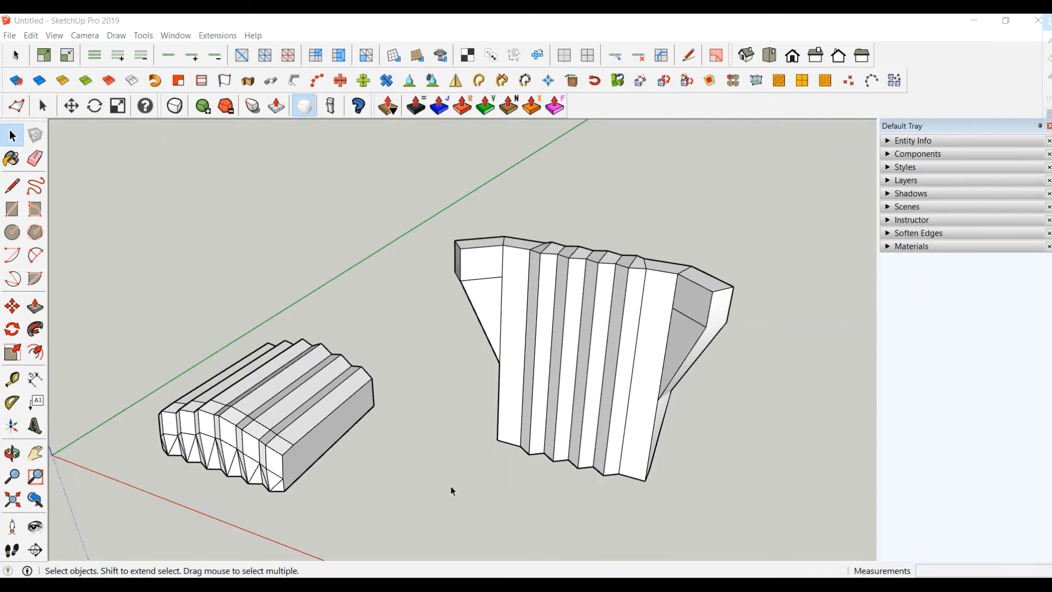
Move the back panel from its lower corner to the lower rear corner of the pleated seat
middle_click_drag(451, 485, 547, 431)
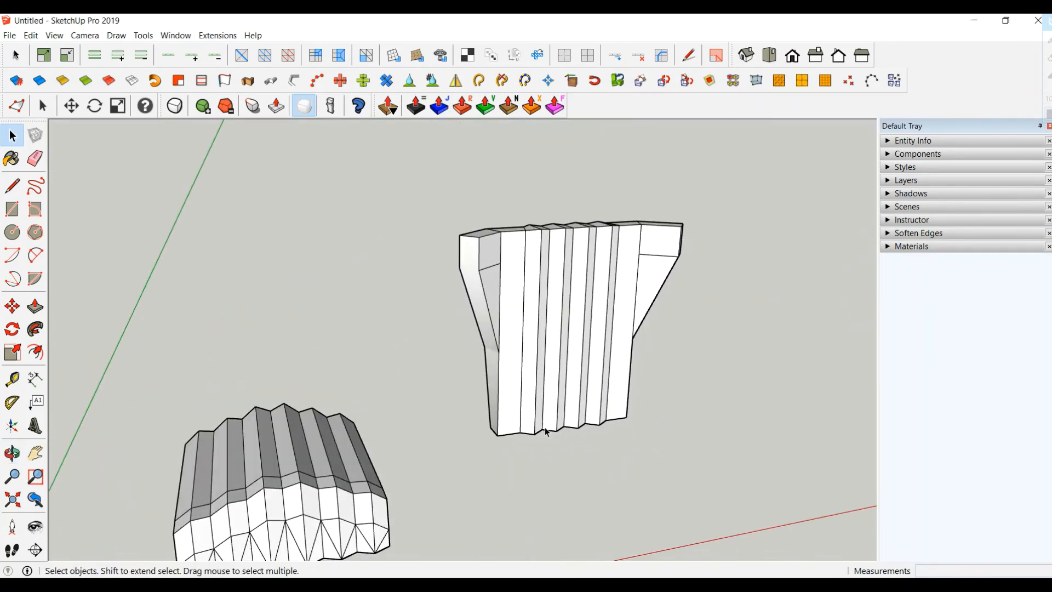
scroll(546, 432, "down", 3)
middle_click_drag(666, 423, 453, 423)
left_click(423, 362)
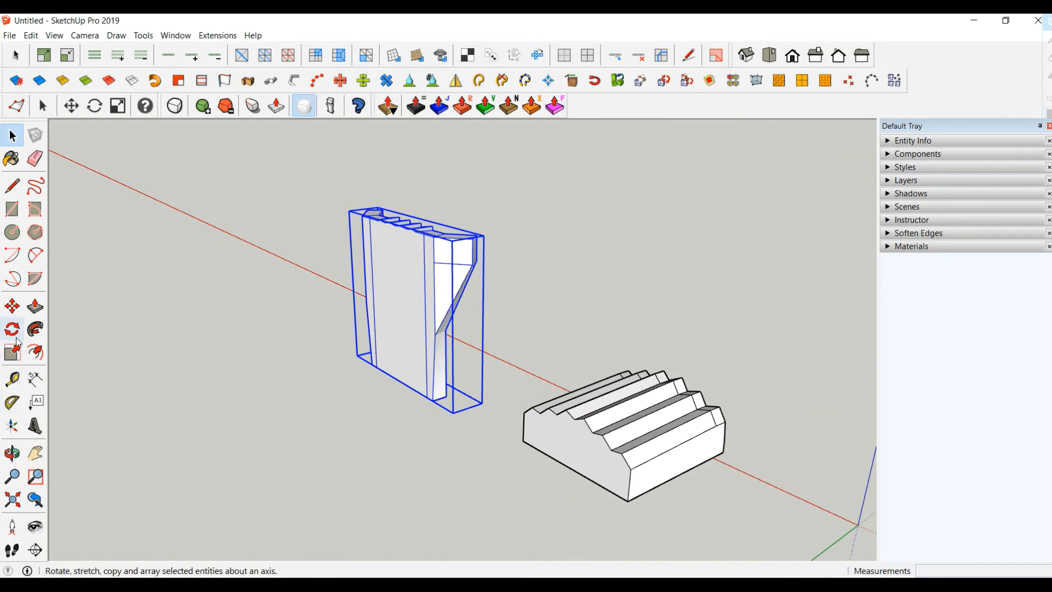
middle_click_drag(285, 429, 340, 409)
key("m")
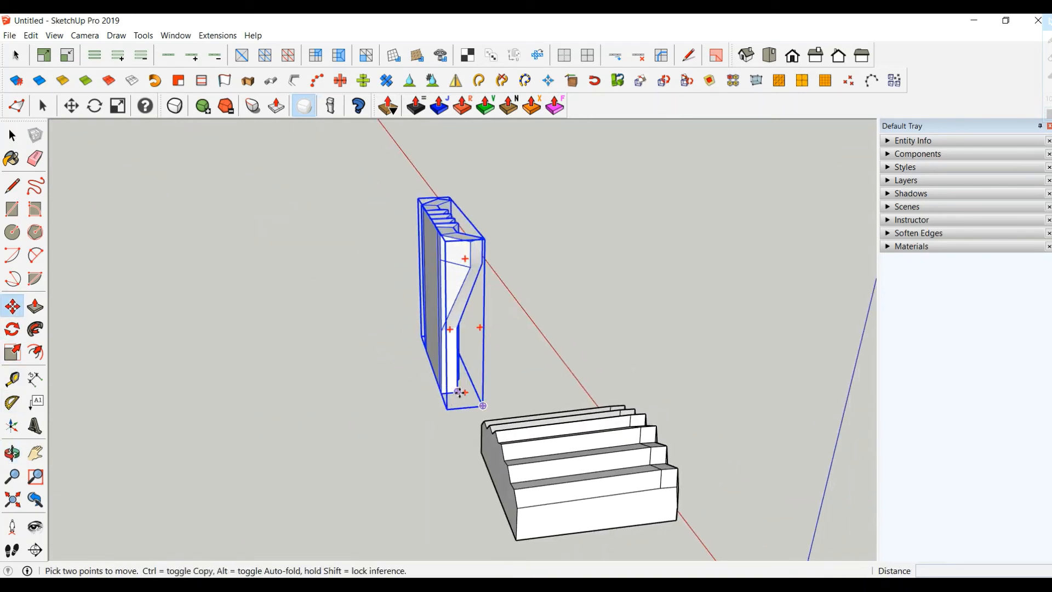
left_click(459, 392)
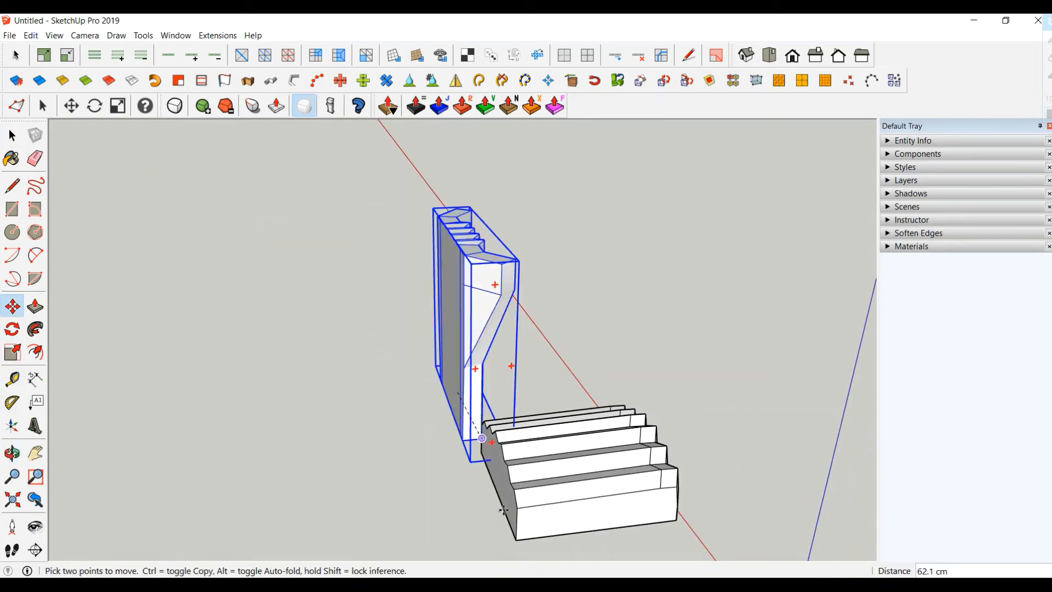
left_click(515, 539)
Tilt the back panel backward about its side to an angle reading of about 95.5 degrees
middle_click_drag(513, 538, 453, 439)
scroll(480, 536, "up", 4)
scroll(480, 526, "down", 2)
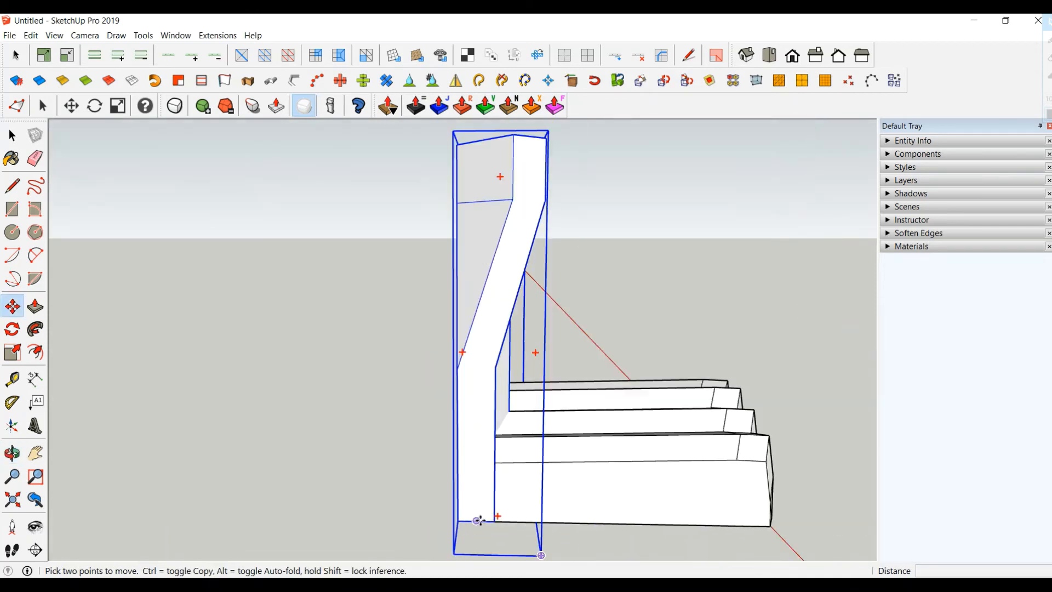
scroll(480, 521, "down", 1)
left_click(497, 214)
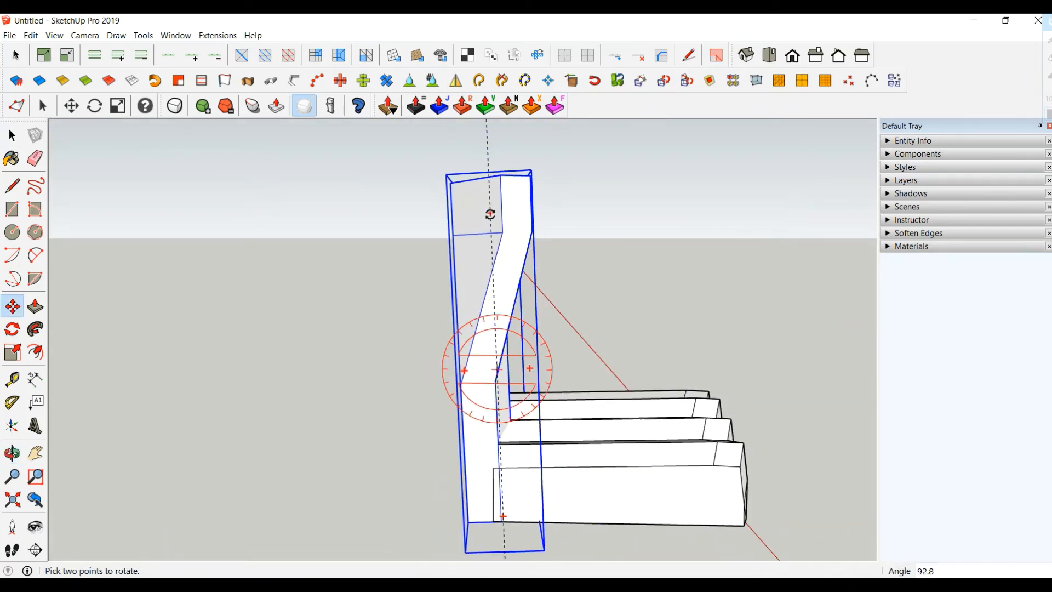
left_click(484, 215)
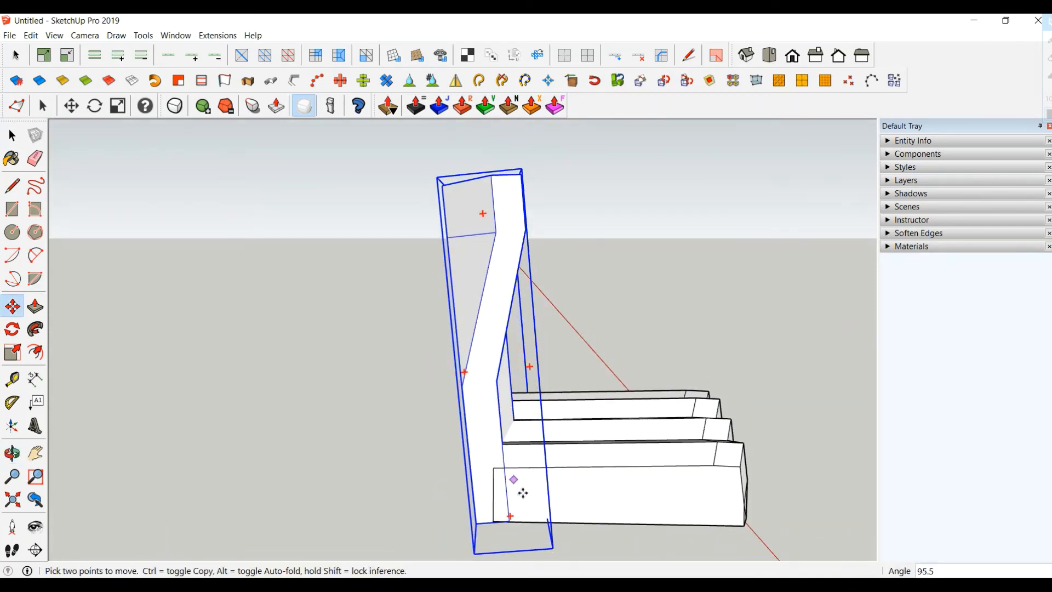
Move the tilted back panel down so its bottom edge meets the seat's lower rear corner
scroll(519, 519, "up", 5)
middle_click_drag(519, 519, 482, 430)
scroll(482, 430, "up", 2)
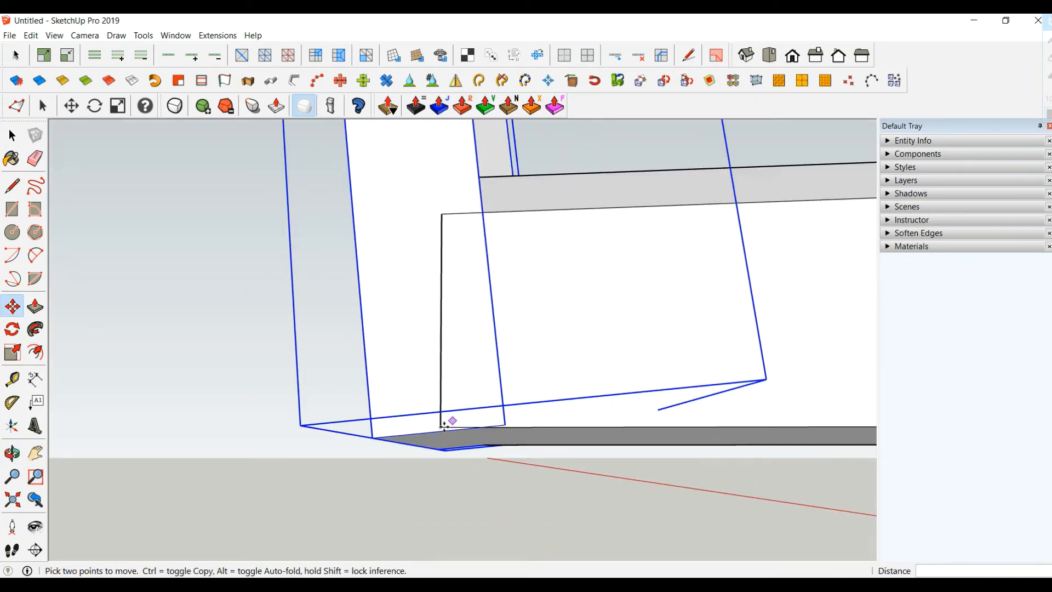
scroll(442, 426, "up", 2)
left_click(593, 342)
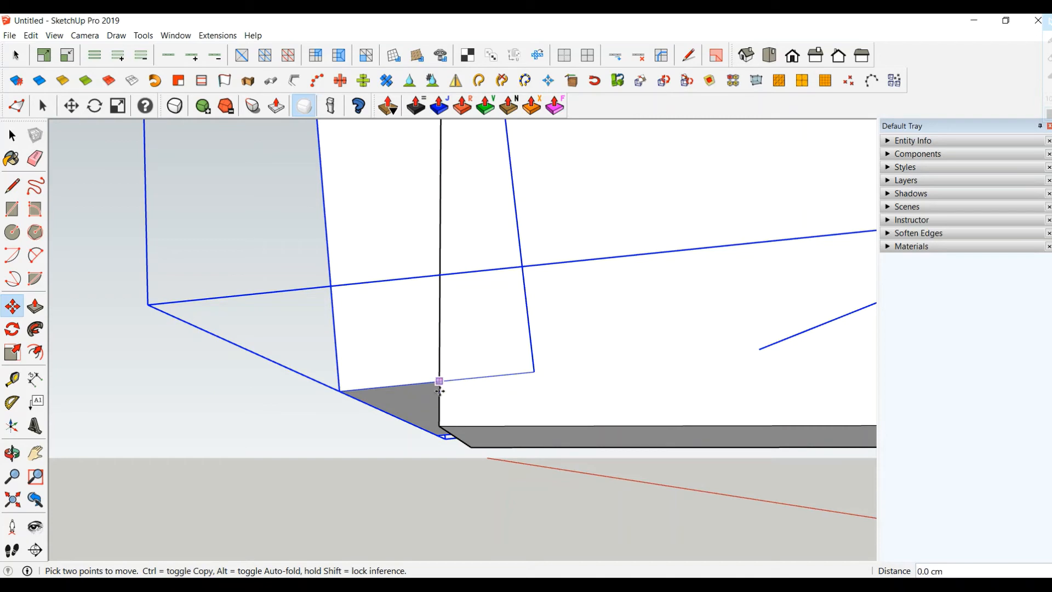
left_click(441, 424)
scroll(442, 424, "down", 8)
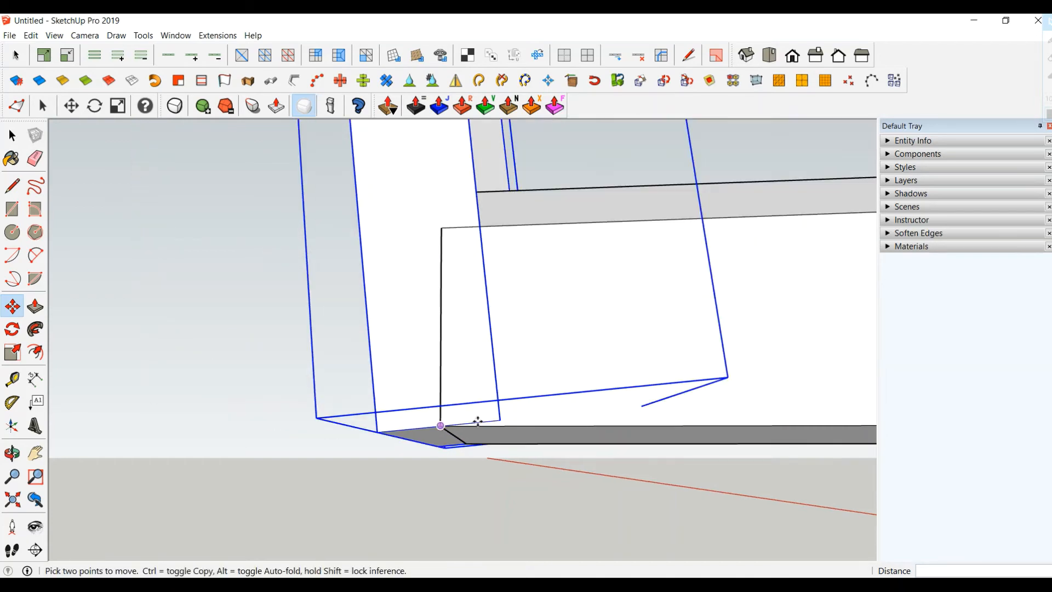
scroll(483, 412, "down", 3)
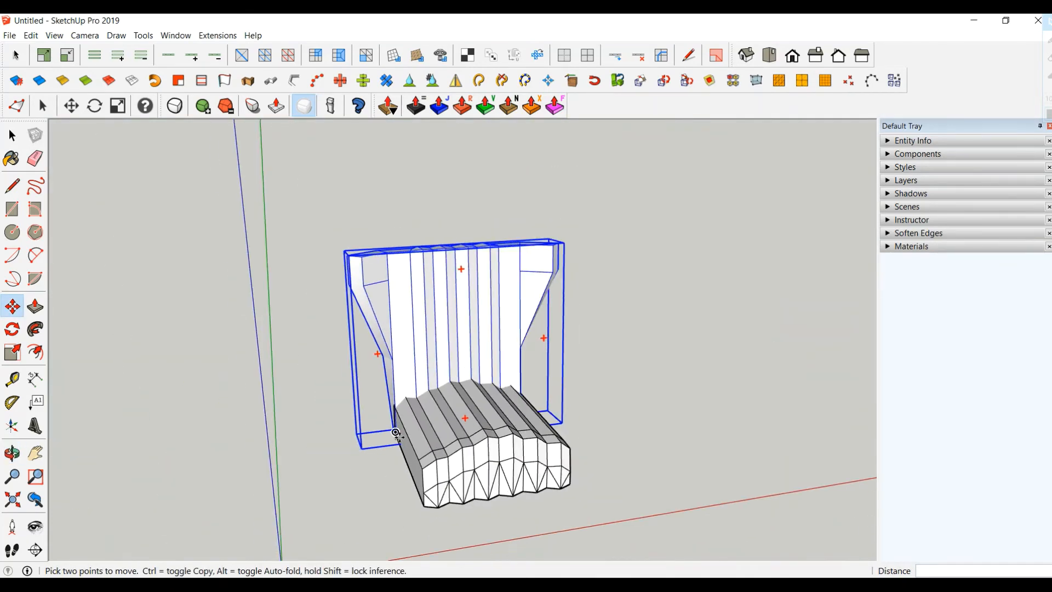
middle_click_drag(482, 412, 168, 381)
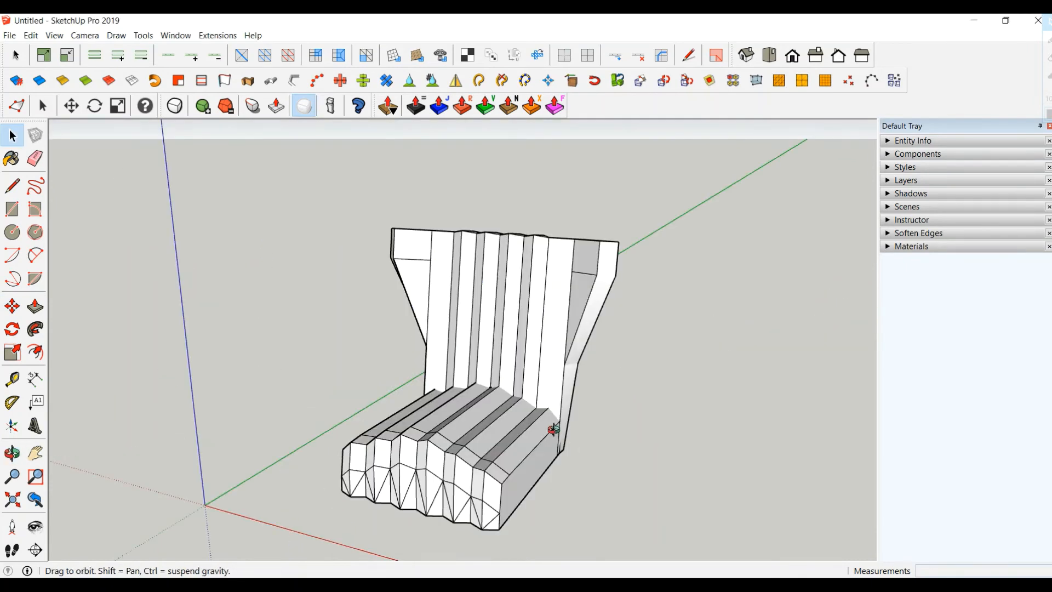
Draw a 35 cm vertical line up from the lower front corner of the seat's side
mouse_move(554, 427)
middle_mouse_down()
mouse_move(521, 460)
mouse_move(455, 462)
mouse_move(460, 431)
mouse_move(439, 399)
middle_mouse_up()
left_click(12, 186)
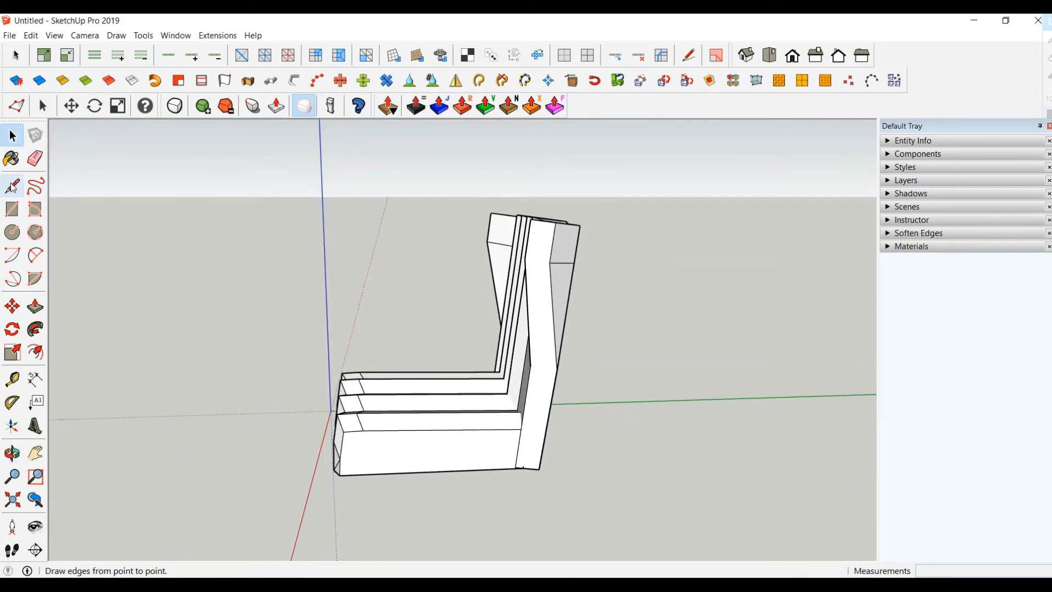
left_click(12, 185)
left_click(340, 474)
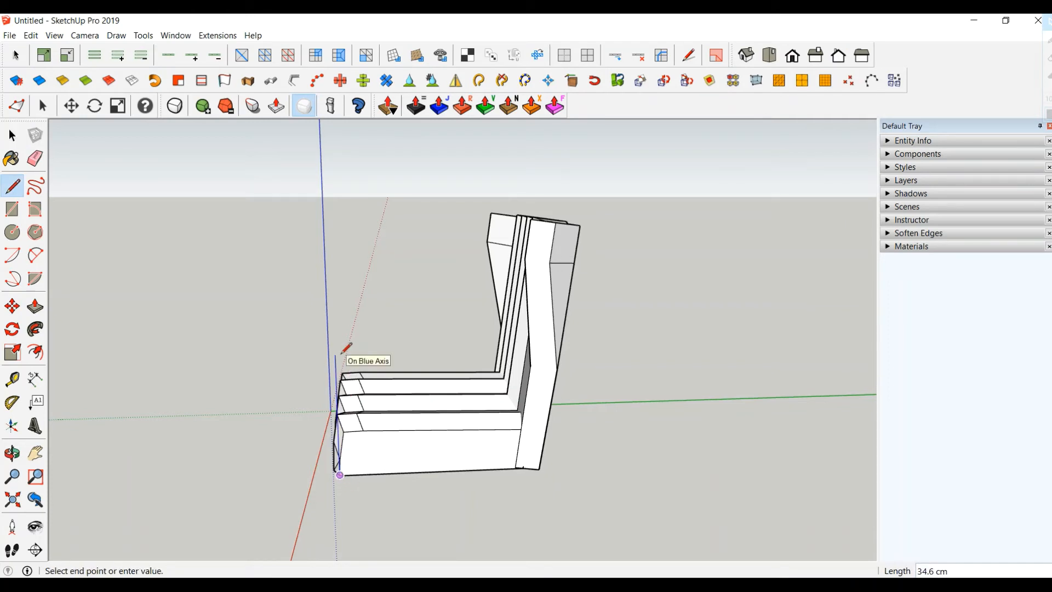
key("Return")
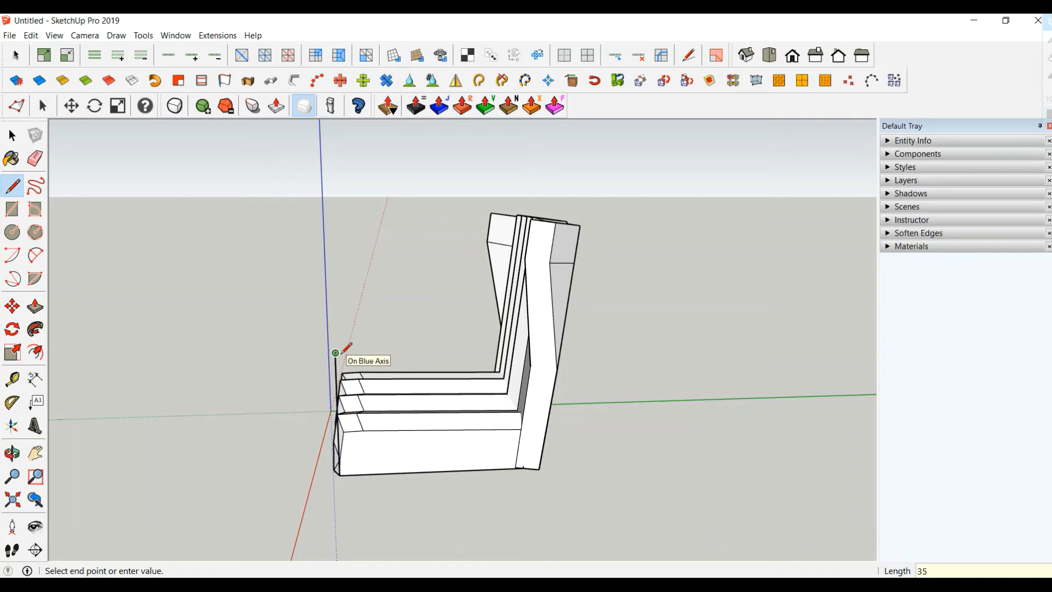
key("Escape")
Draw a 62 cm base line, a shorter vertical rear line and a sloping top line to close the armrest profile
left_click(339, 474)
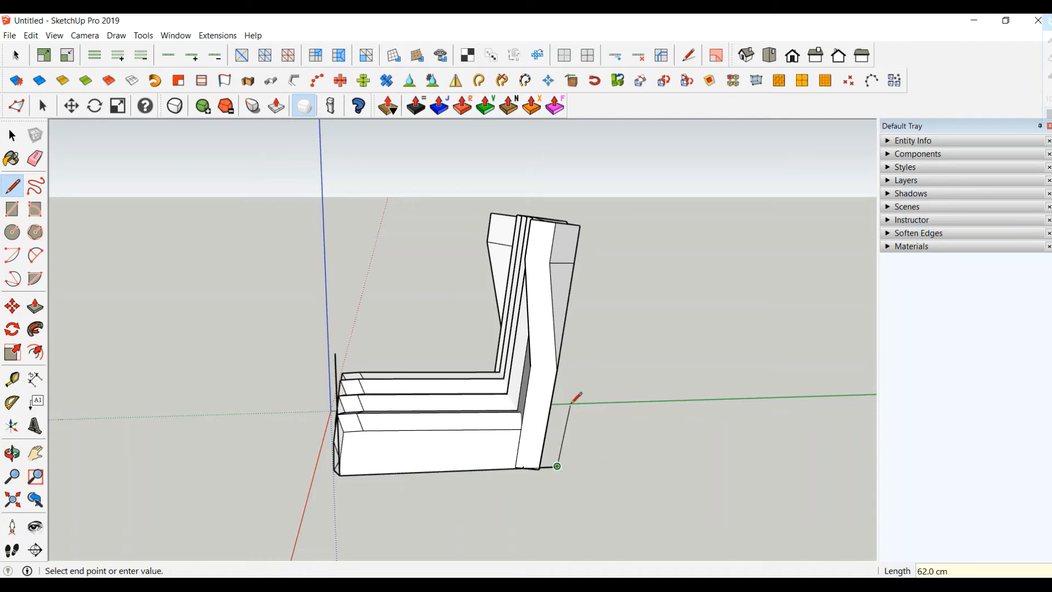
middle_click_drag(573, 401, 549, 400)
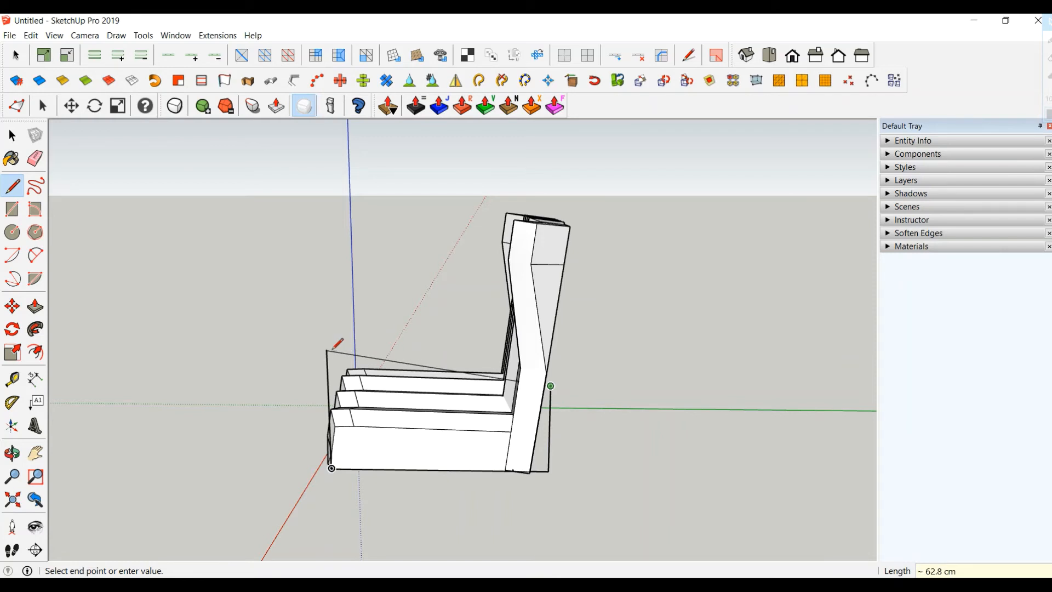
left_click(327, 349)
Select the armrest profile face with its edges and move it sideways along the red axis, clear of the seat
middle_click_drag(480, 410, 301, 295)
left_click(12, 135)
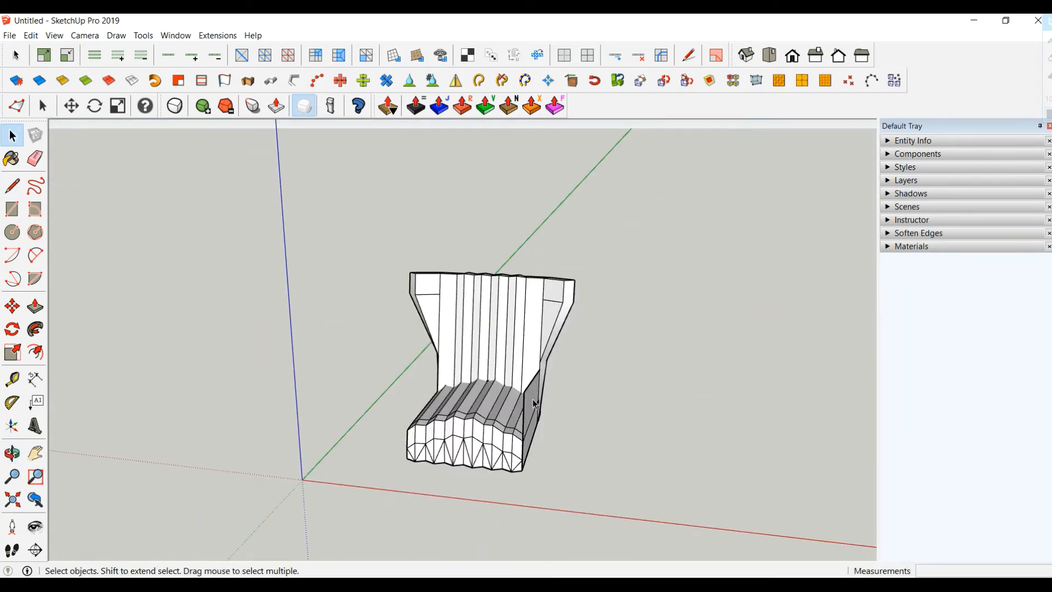
left_click(12, 306)
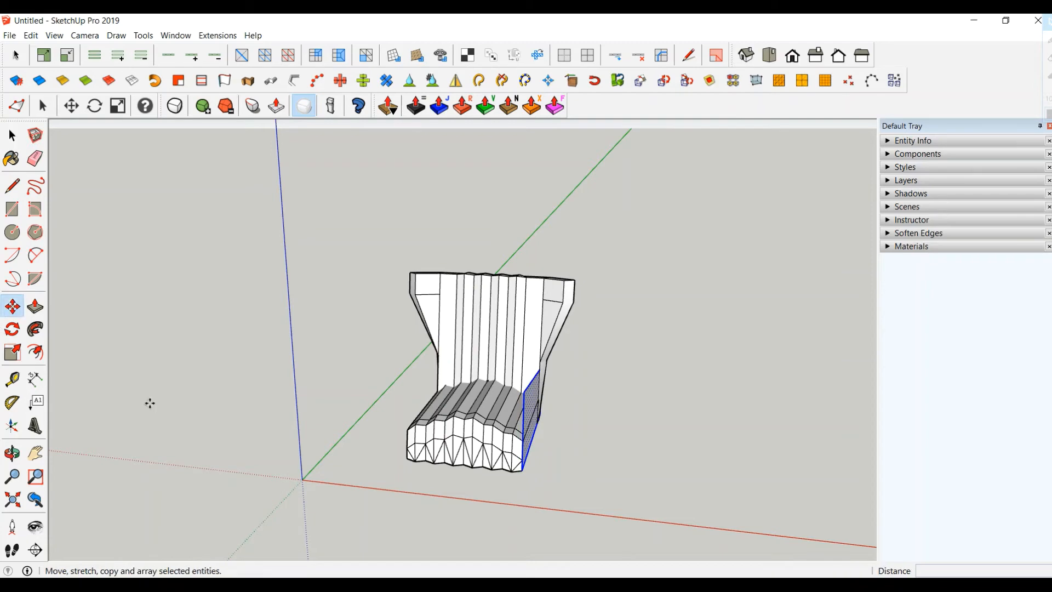
left_click(353, 501)
left_click(587, 524)
Split the armrest face into a grid of 5 divisions per side with SplitUp and select the whole grid
middle_click_drag(846, 434, 340, 179)
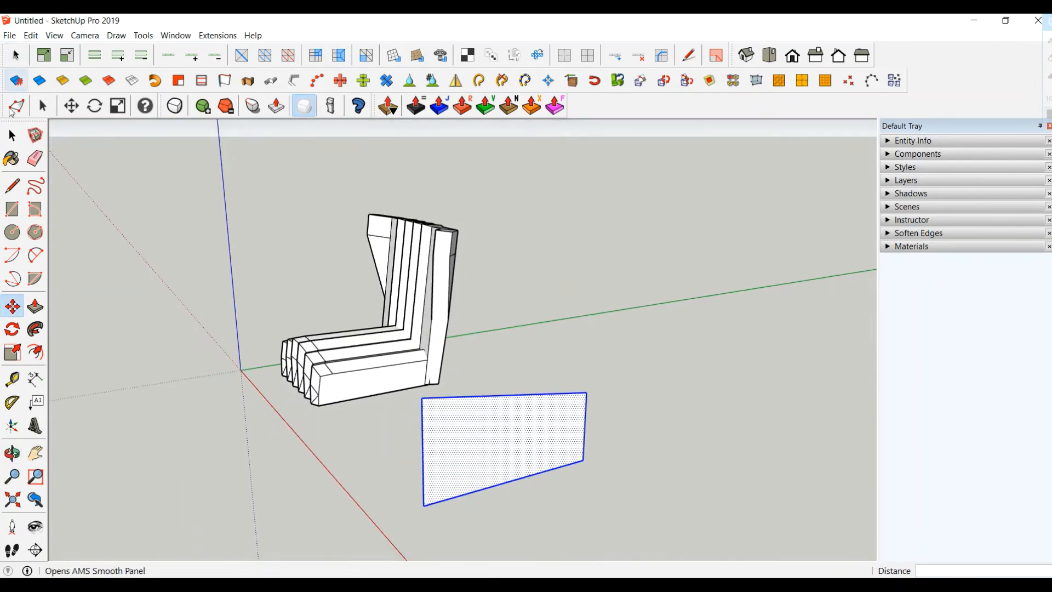
left_click(16, 141)
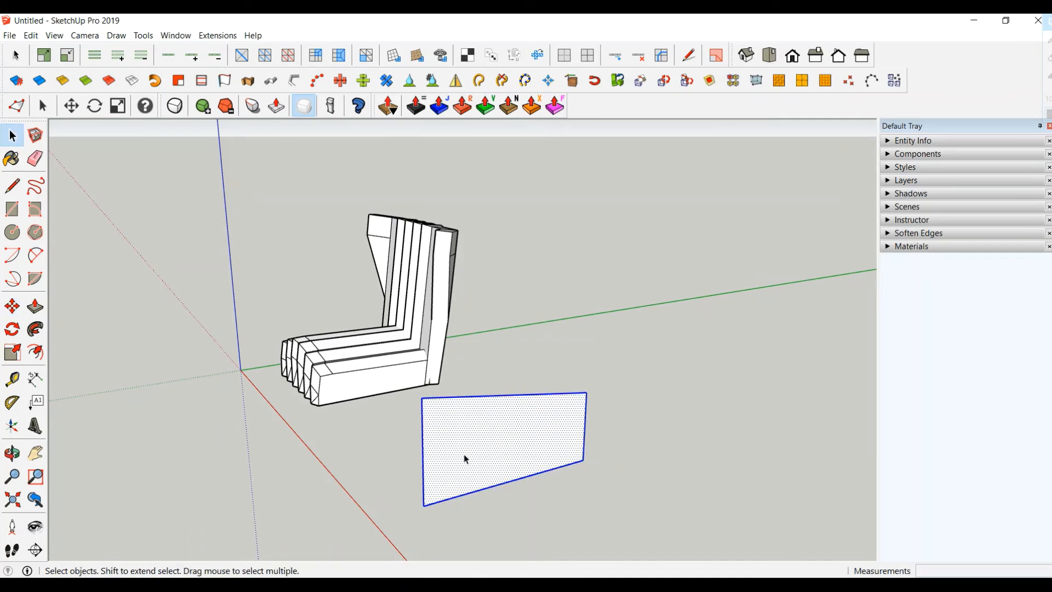
left_click(825, 81)
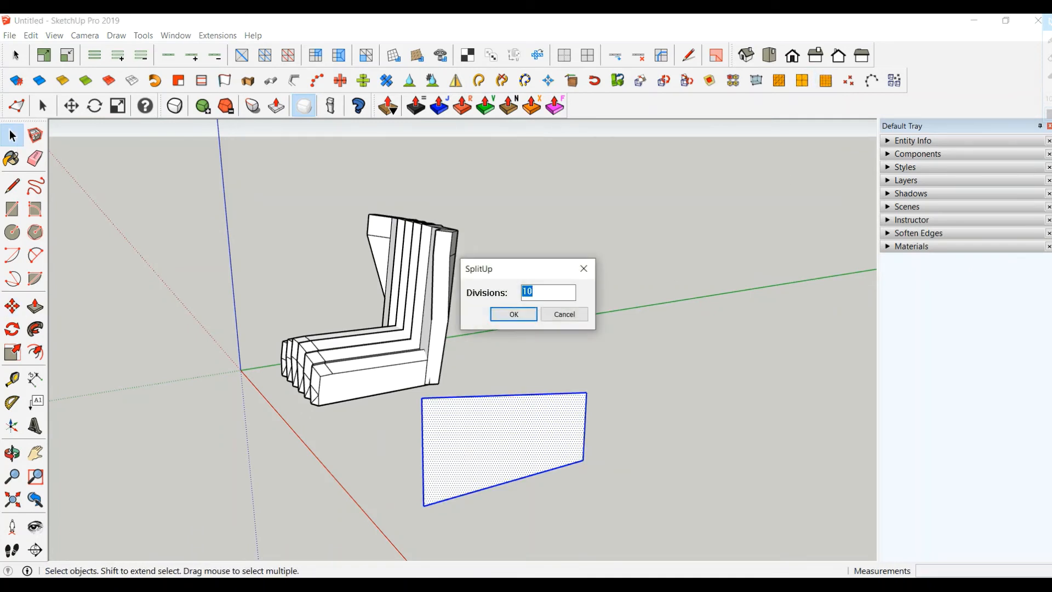
key("Return")
scroll(519, 443, "up", 3)
middle_click_drag(519, 442, 577, 394)
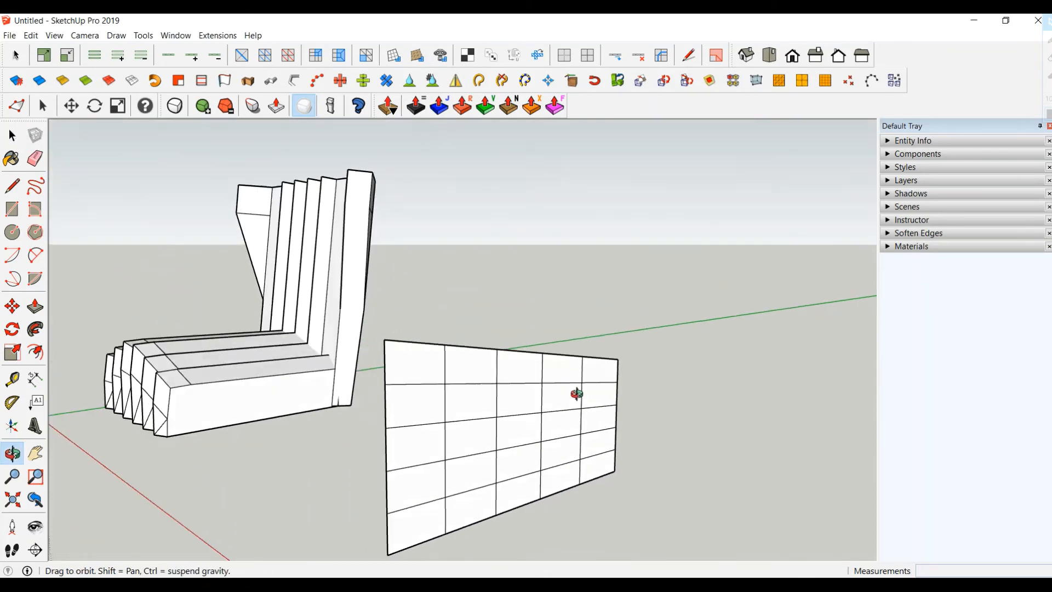
scroll(579, 399, "down", 3)
scroll(564, 431, "up", 3)
middle_click_drag(563, 432, 514, 274)
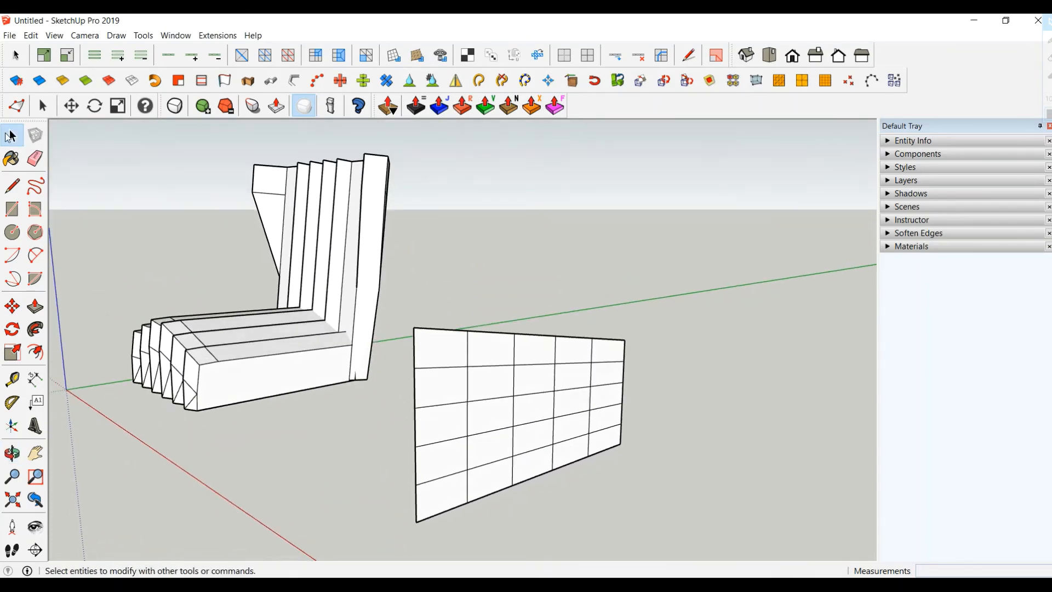
triple_click(478, 397)
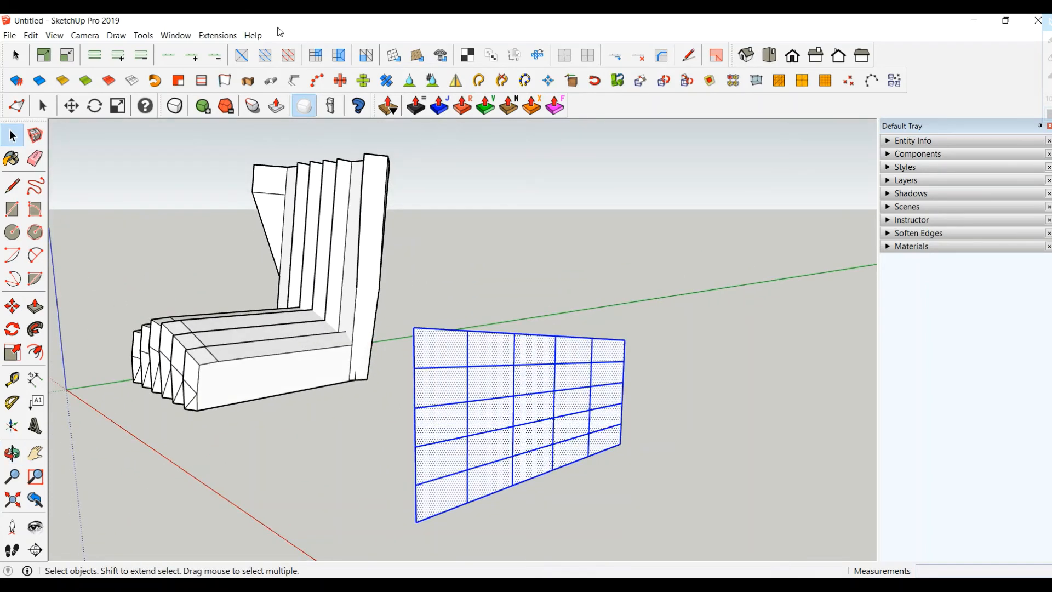
Thicken the gridded armrest face by 7 cm with Joint Push Pull
left_click(439, 105)
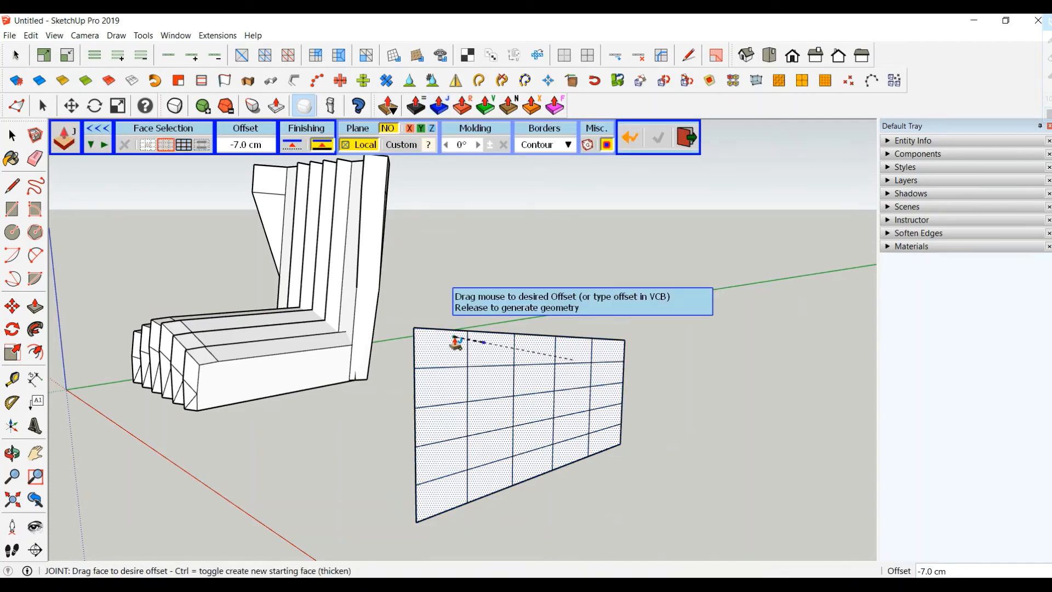
left_click_drag(457, 343, 490, 369)
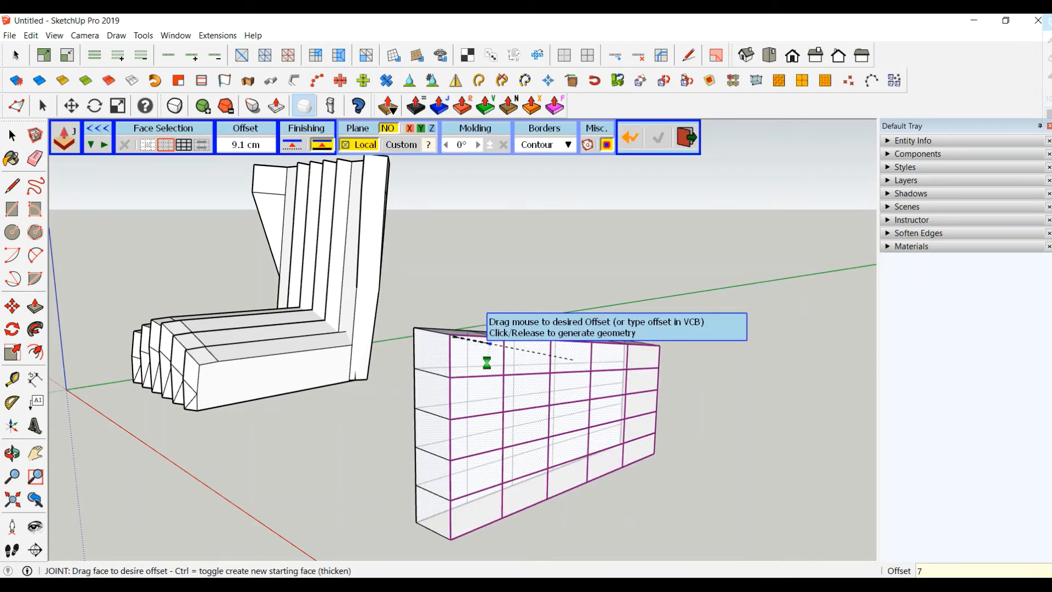
key("Return")
scroll(497, 359, "down", 2)
middle_click_drag(499, 361, 566, 408)
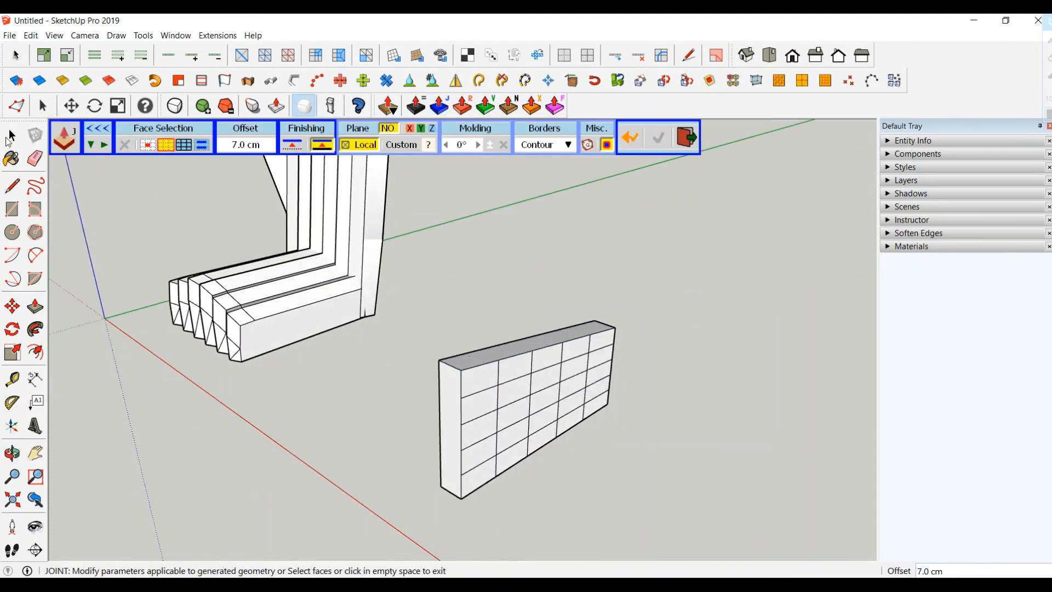
left_click(11, 136)
Select the border edges of the armrest's outer grid with the adjoining short thickness edges, and crease them
middle_click_drag(402, 423, 433, 418)
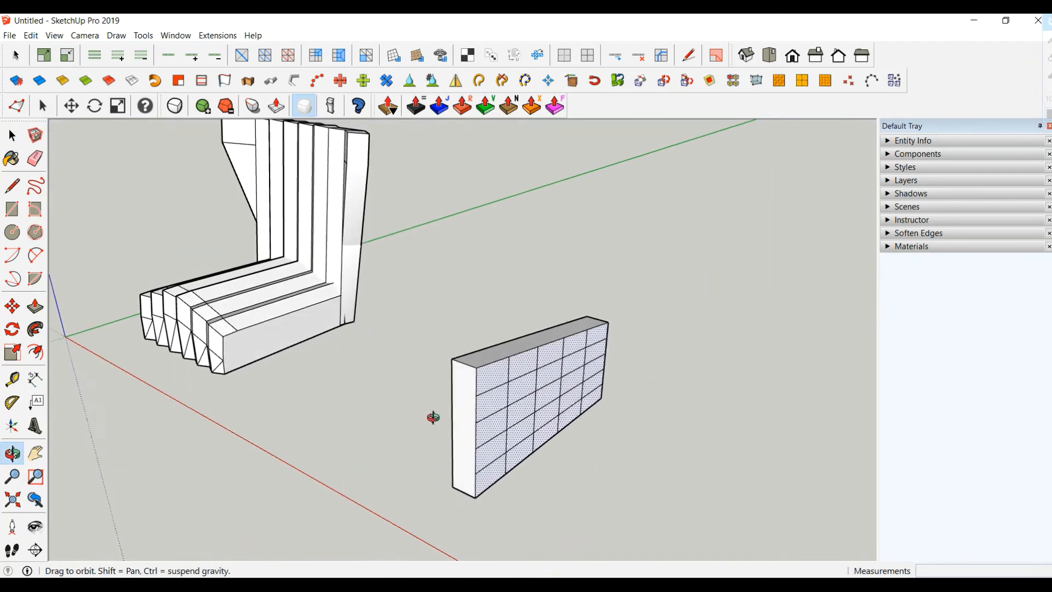
left_click(365, 404)
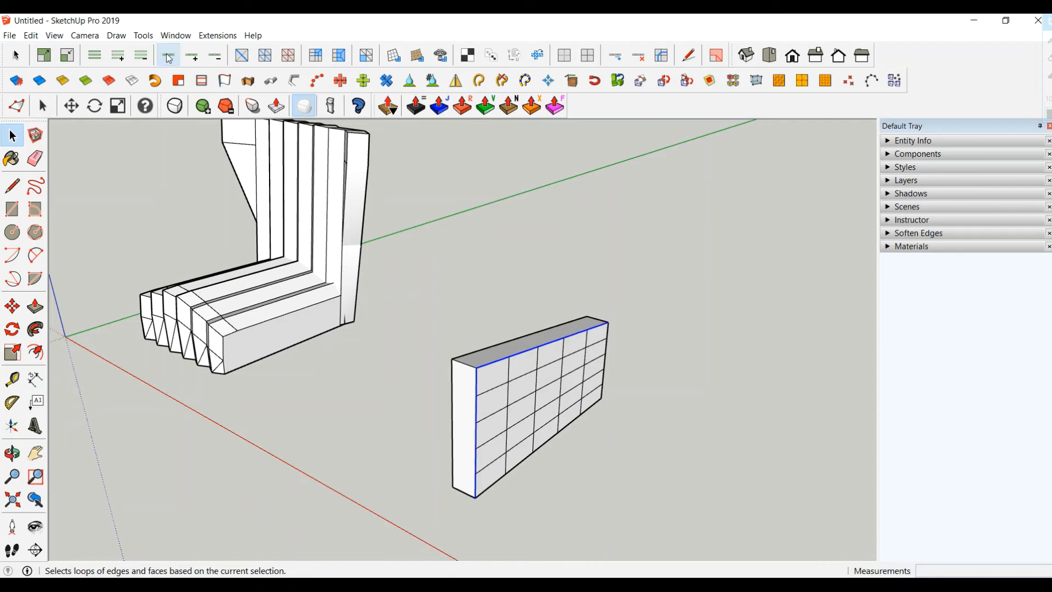
middle_click_drag(526, 387, 464, 458)
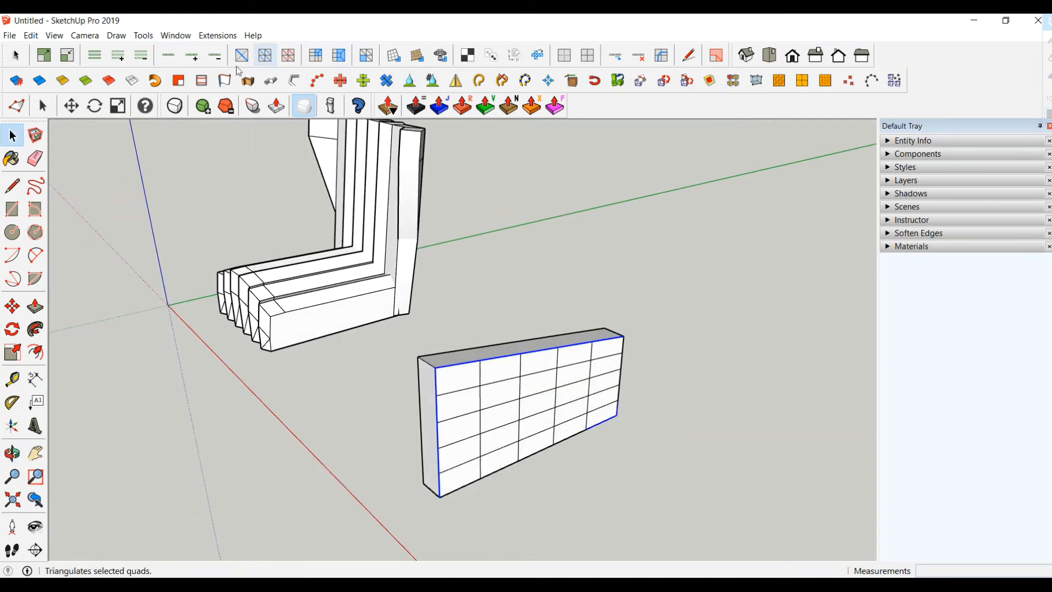
middle_click_drag(517, 485, 427, 459)
middle_click_drag(358, 361, 611, 427)
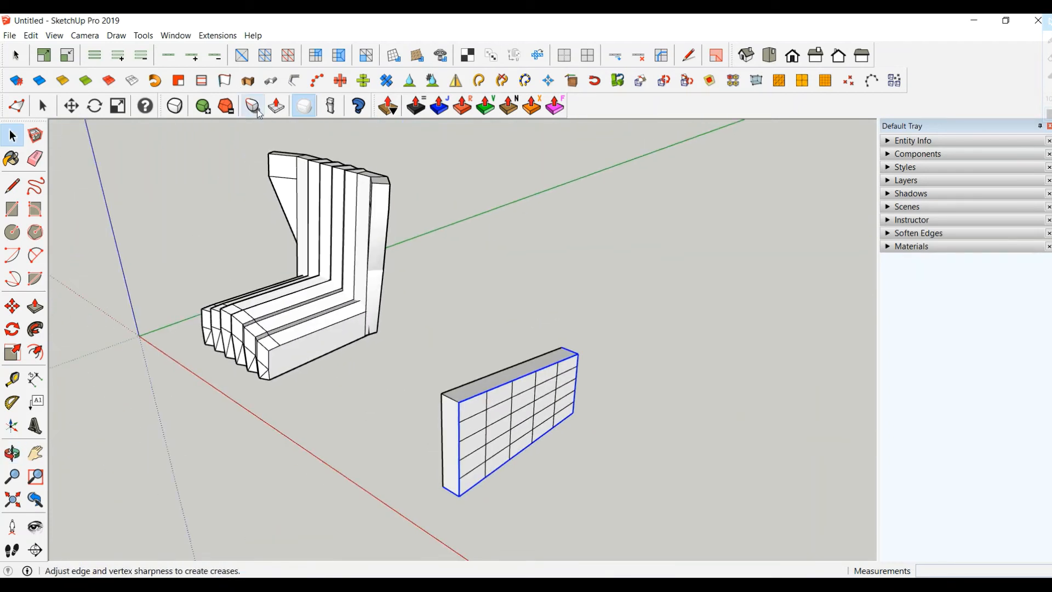
left_click(366, 54)
left_click_drag(496, 444, 497, 409)
left_click(12, 135)
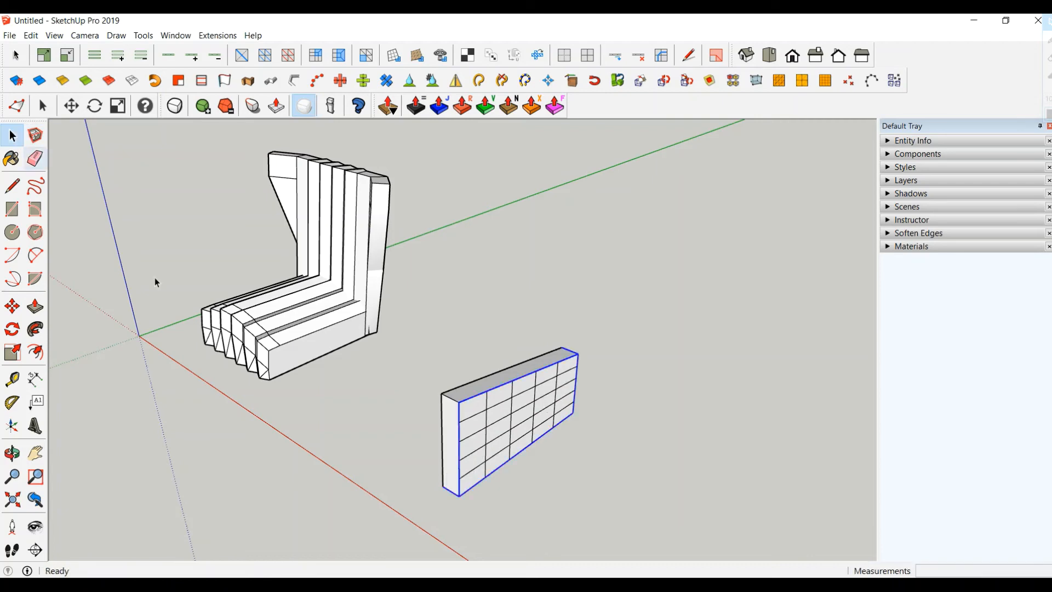
Select the whole thickened armrest and make it a group
middle_click_drag(324, 359, 405, 390)
triple_click(480, 438)
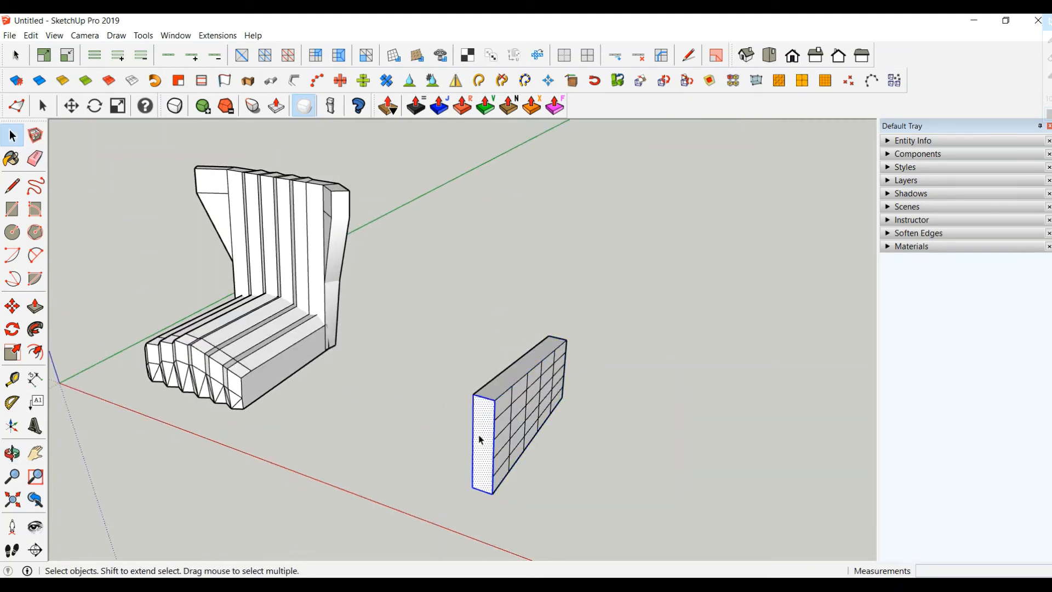
right_click(480, 438)
left_click(518, 237)
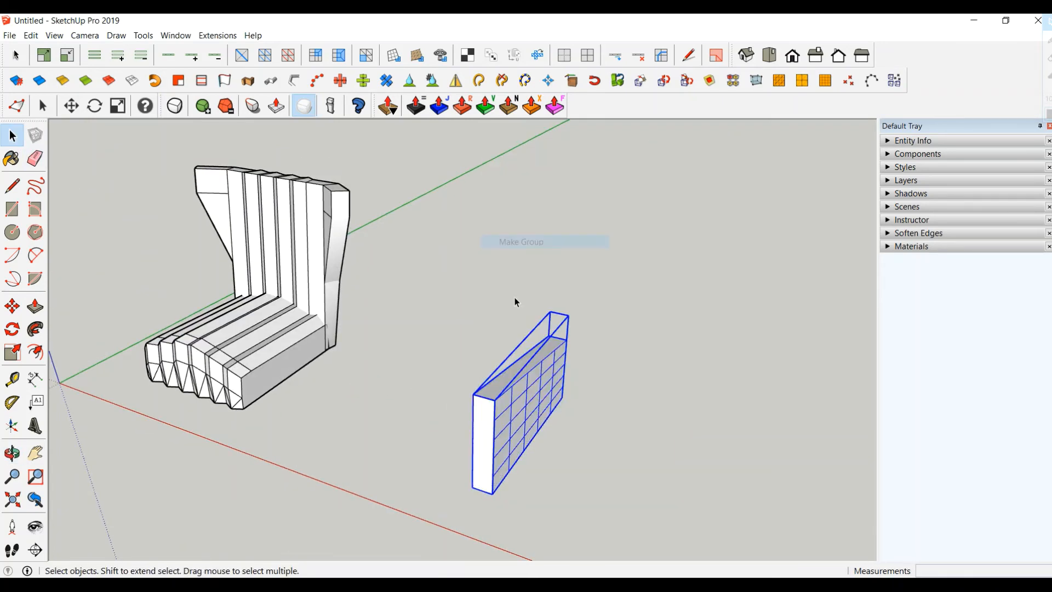
Try subdividing the armrest group to preview its rounded shape from several angles
middle_click_drag(514, 297, 618, 414)
scroll(560, 426, "up", 3)
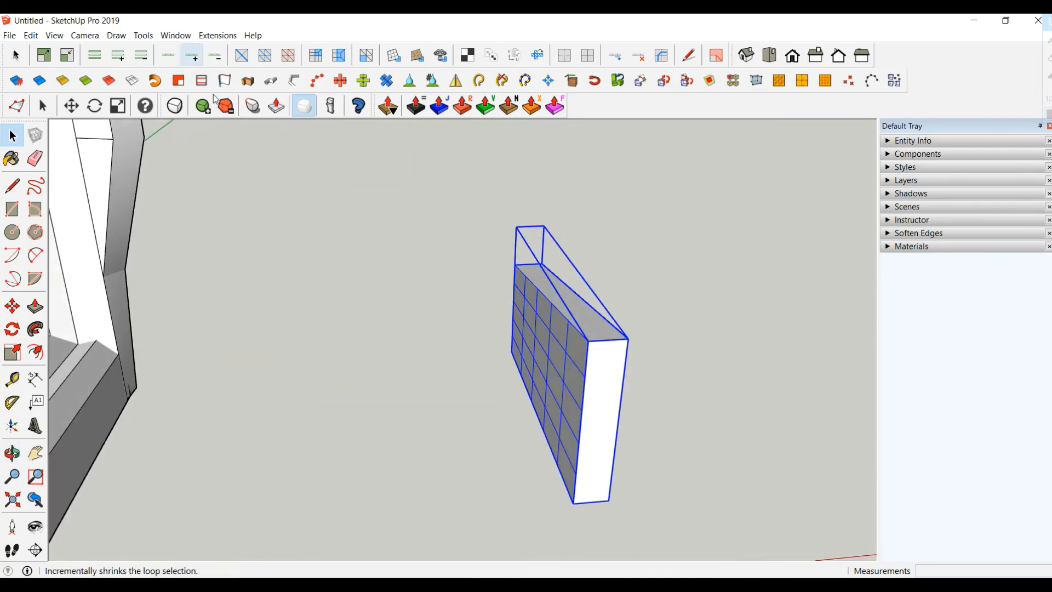
left_click(179, 112)
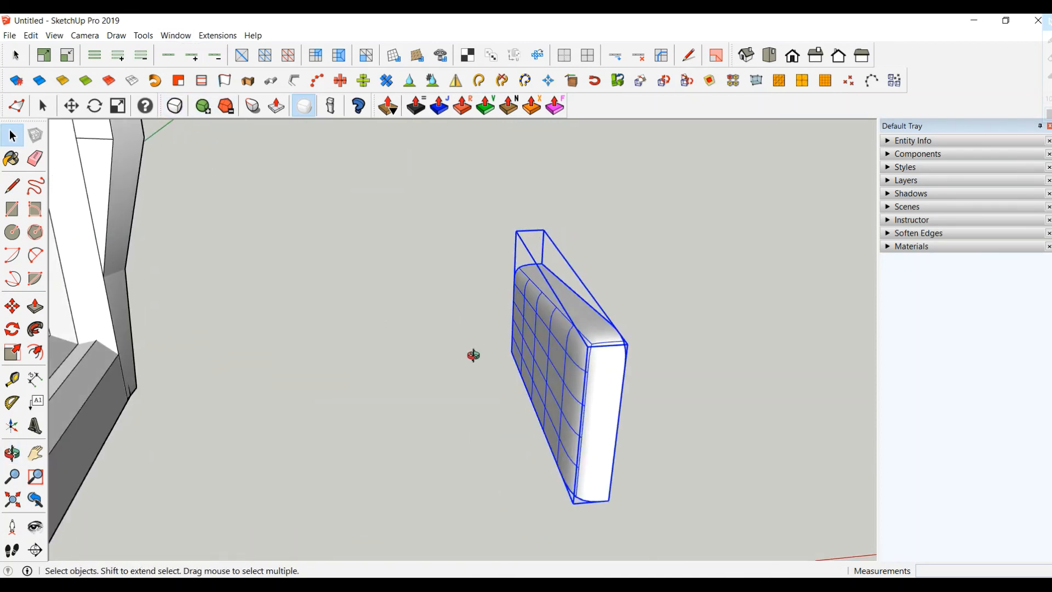
middle_click_drag(472, 353, 406, 274)
left_click(425, 392)
middle_click_drag(538, 425, 597, 526)
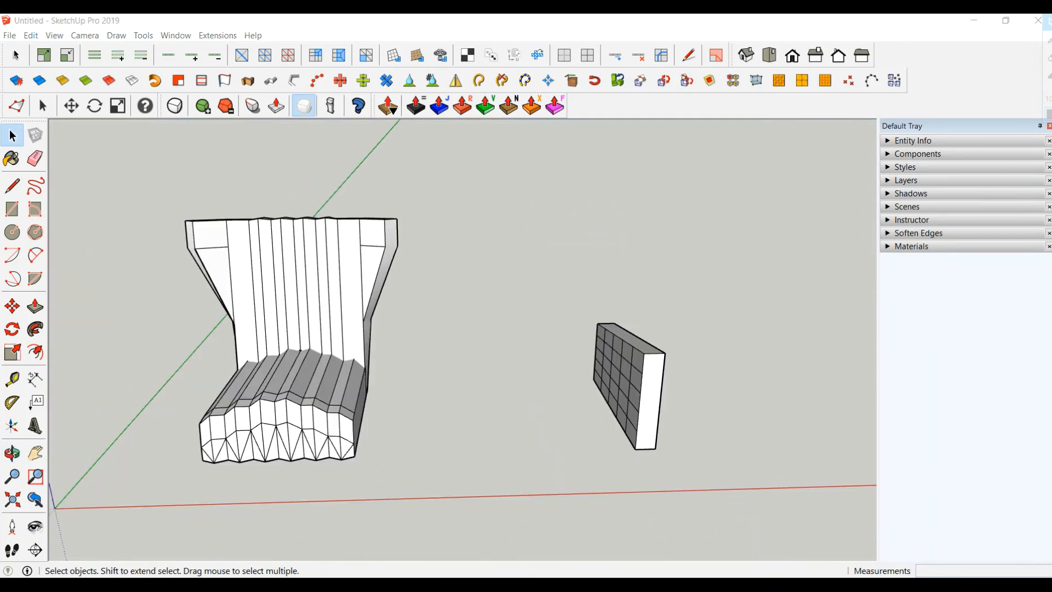
Convert the armrest group to a component and move it about 95.5 cm by its lower front corner against the seat's side
right_click(645, 405)
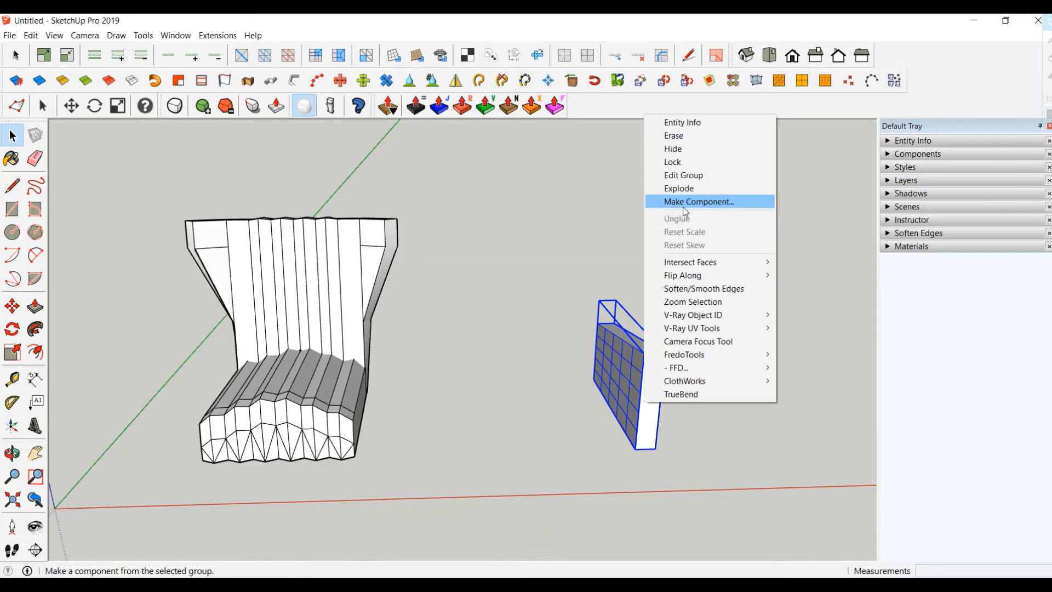
left_click(684, 202)
left_click(443, 447)
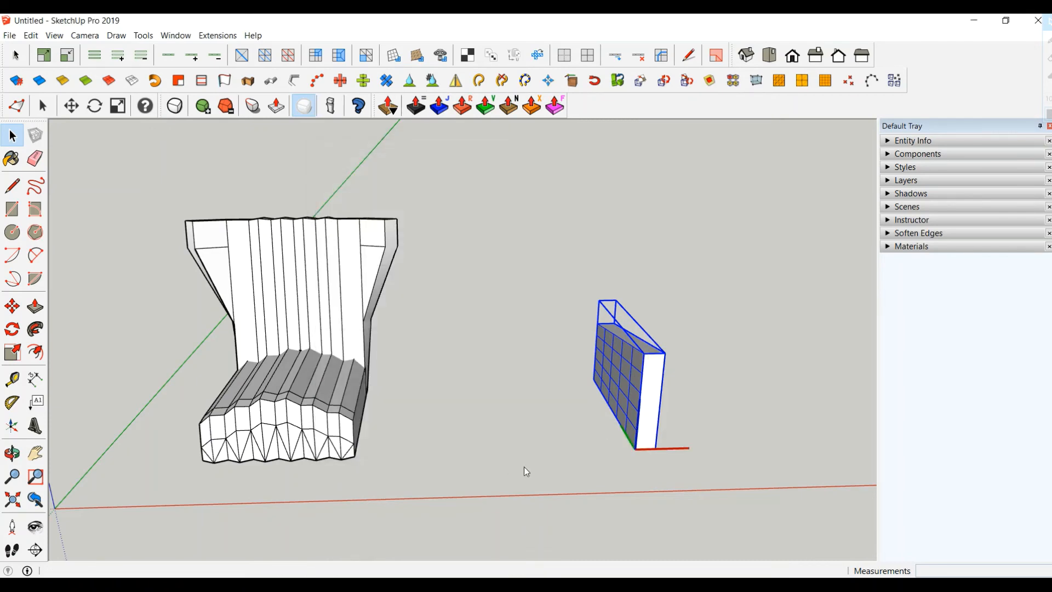
middle_click_drag(523, 469, 466, 466)
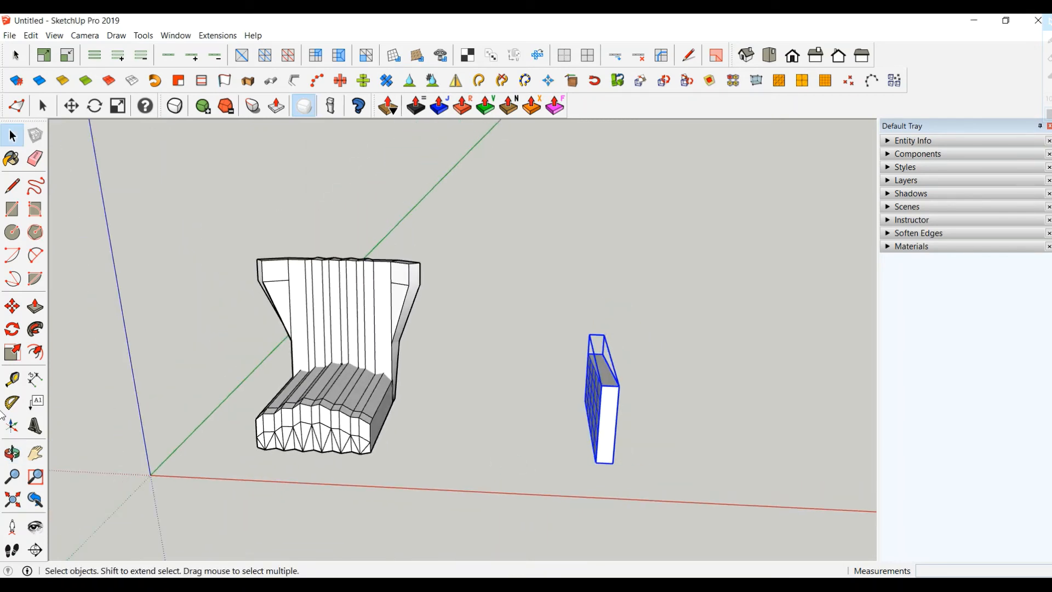
left_click(13, 305)
left_click(595, 462)
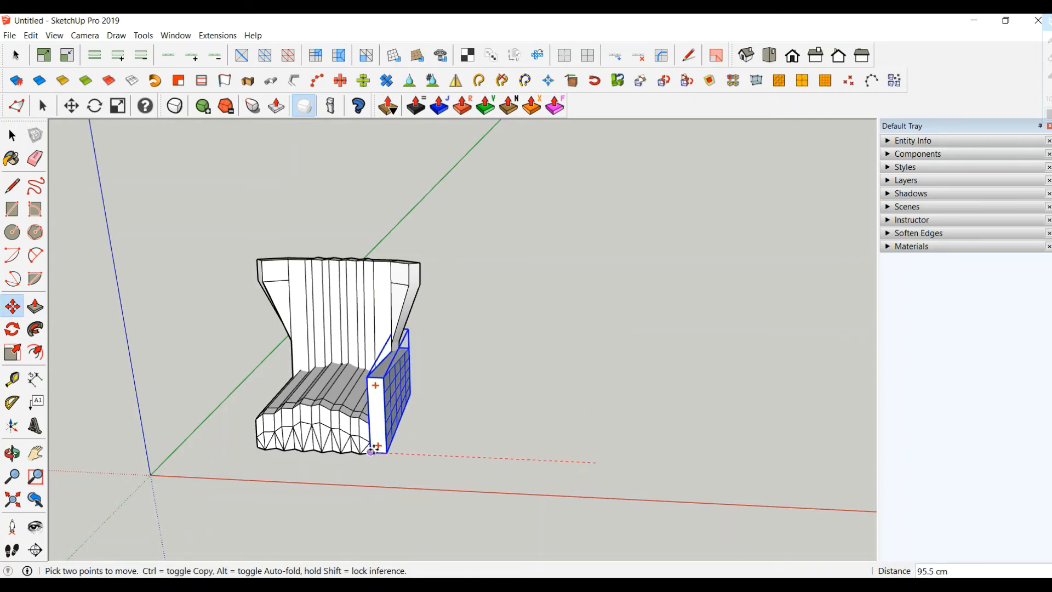
left_click(375, 451)
Copy the armrest 57 cm to the seat's opposite side and flip the copy along the component's red axis
middle_click_drag(231, 416, 442, 417)
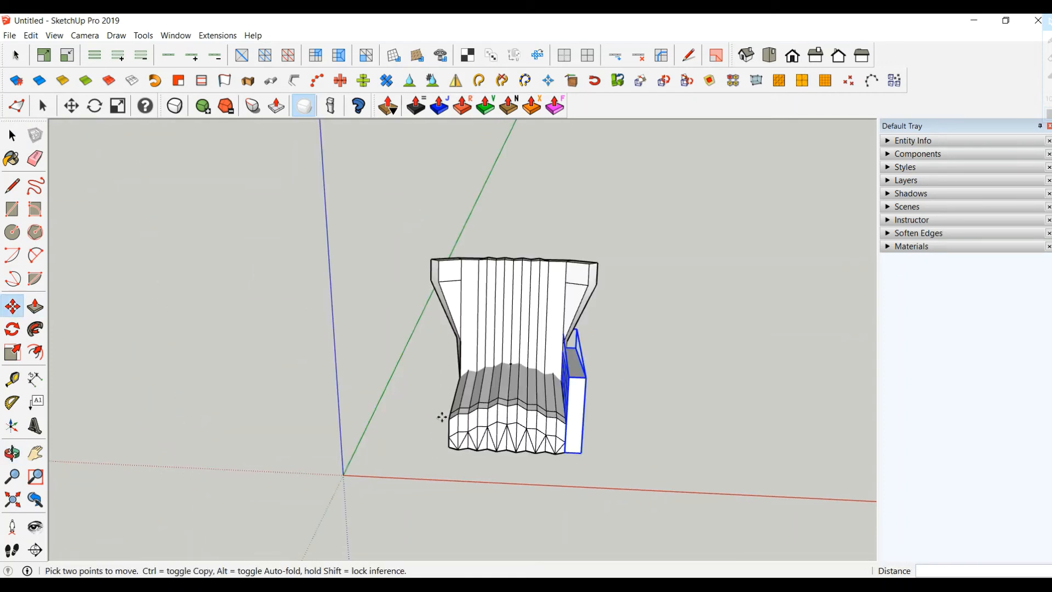
left_click(582, 452)
key("ctrl")
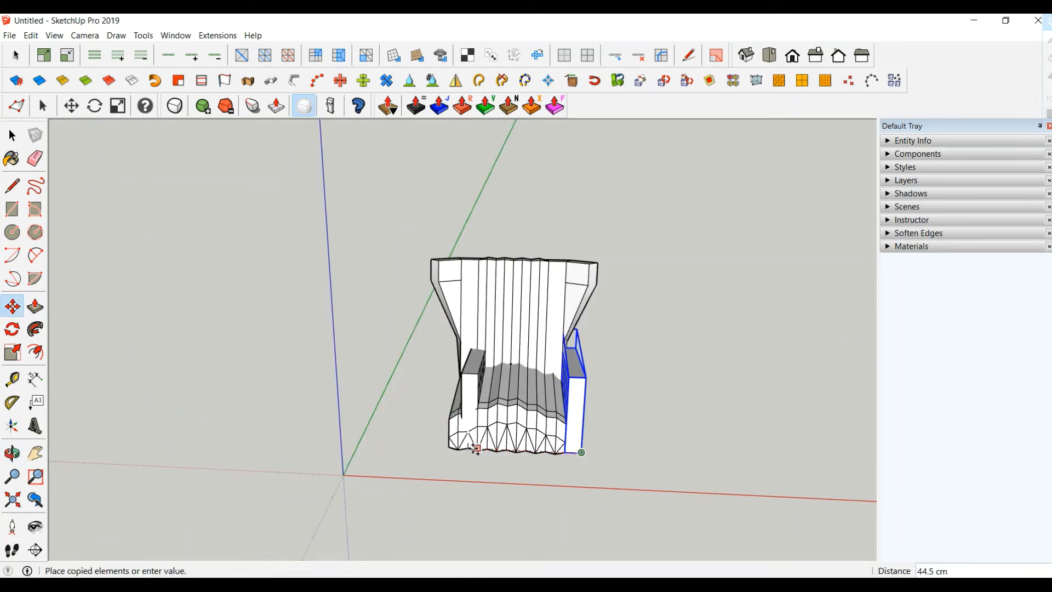
left_click(433, 446)
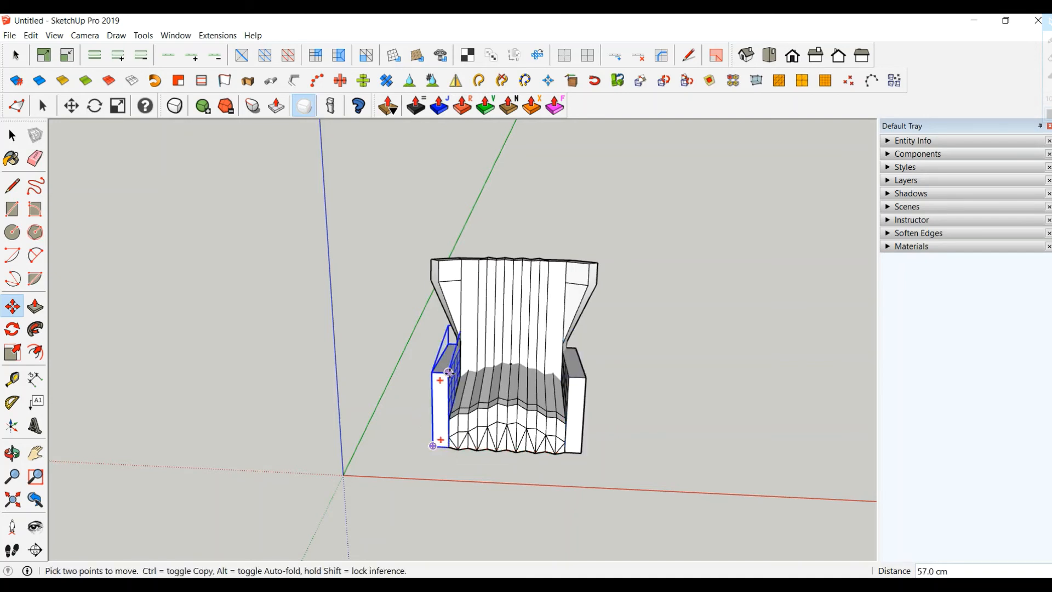
right_click(447, 402)
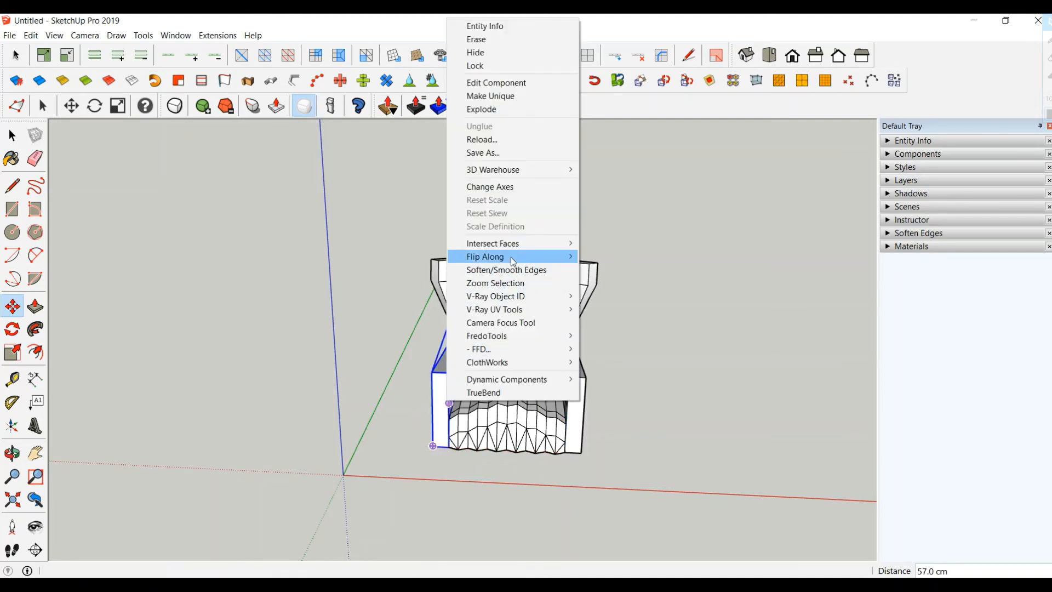
mouse_move(548, 257)
left_click(633, 260)
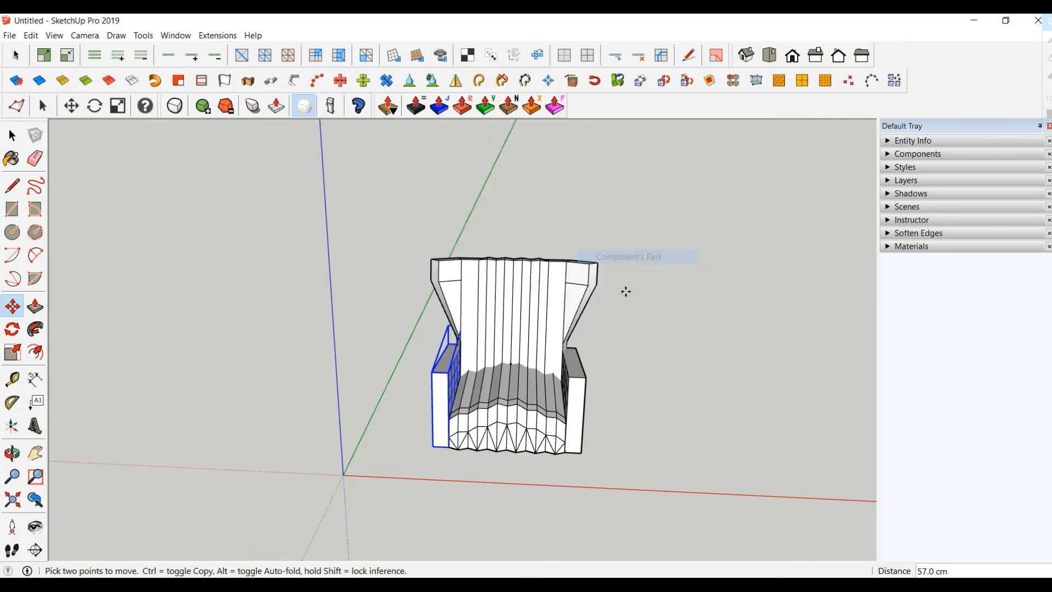
Open the armrest component, select all its geometry and scale it upward along the blue axis by 1.07
scroll(625, 291, "up", 3)
mouse_move(493, 416)
middle_mouse_down()
mouse_move(384, 392)
mouse_move(415, 345)
mouse_move(258, 368)
mouse_move(354, 394)
mouse_move(531, 387)
mouse_move(506, 412)
middle_mouse_up()
left_click(12, 134)
middle_click_drag(456, 355, 438, 349)
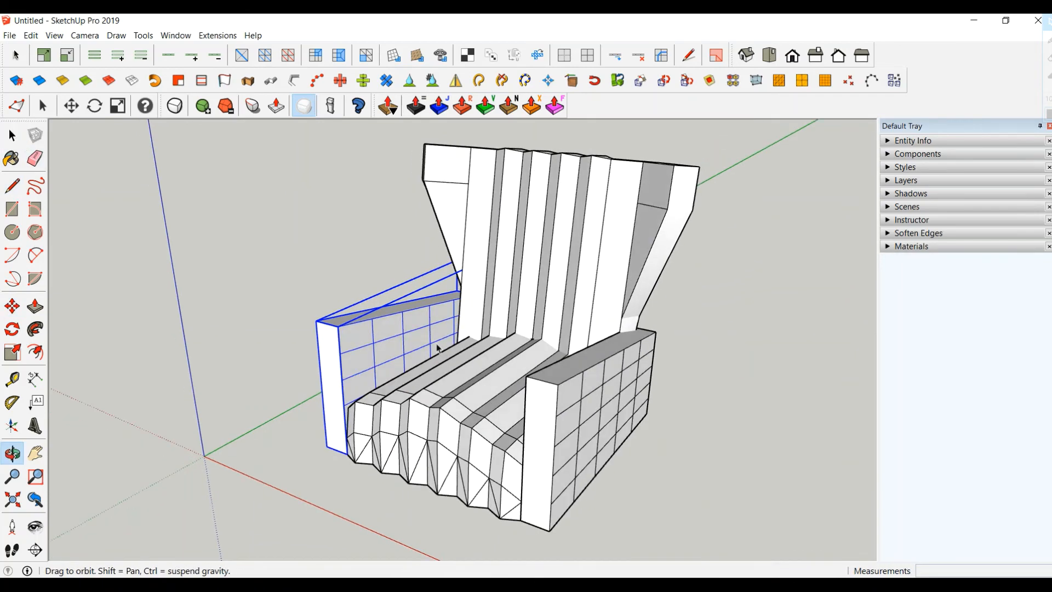
double_click(563, 386)
key("ctrl+a")
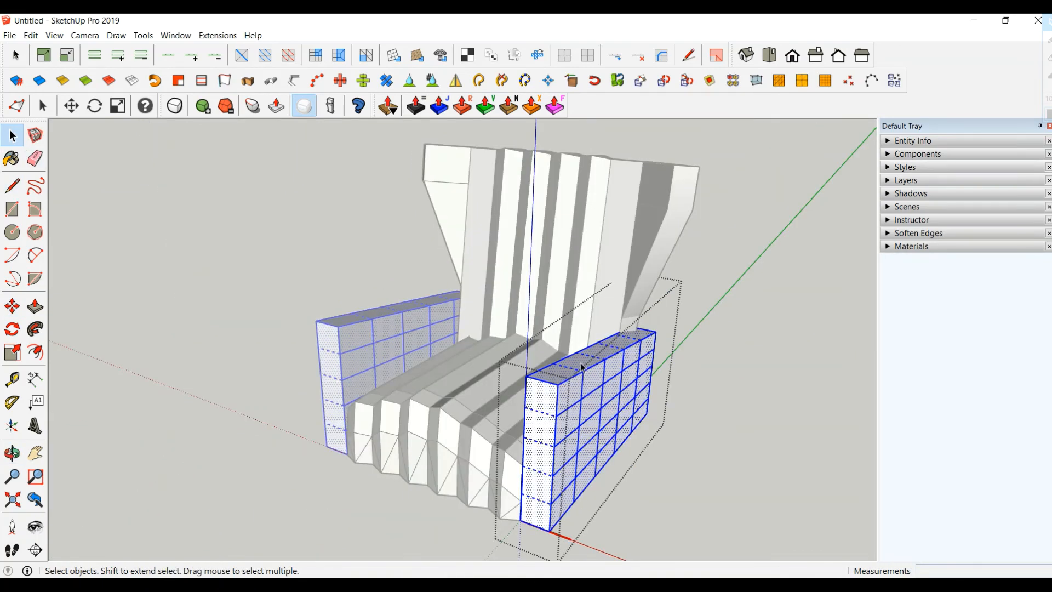
left_click(12, 351)
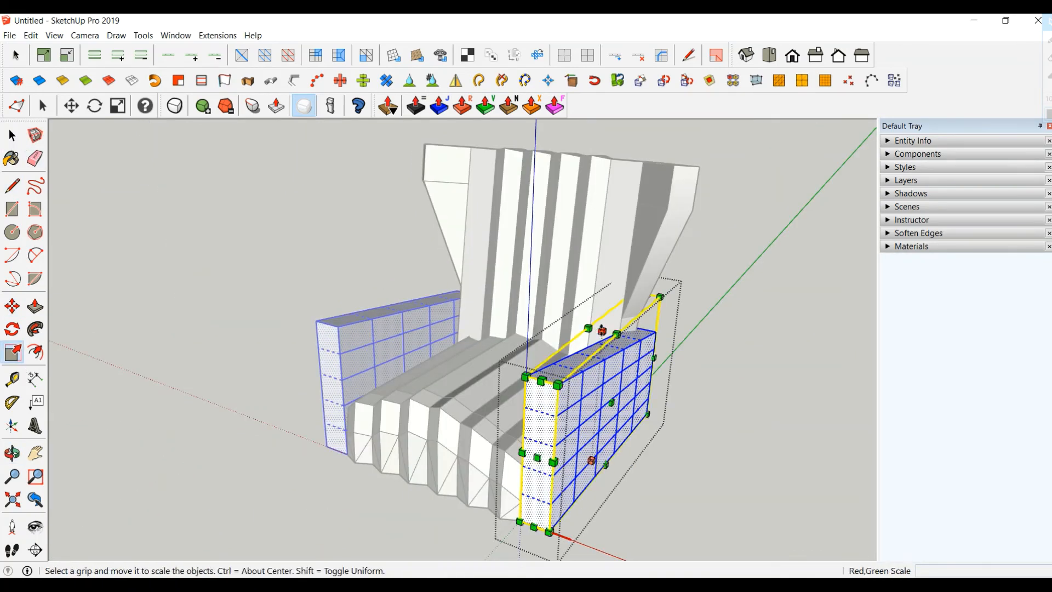
left_click_drag(602, 331, 603, 326)
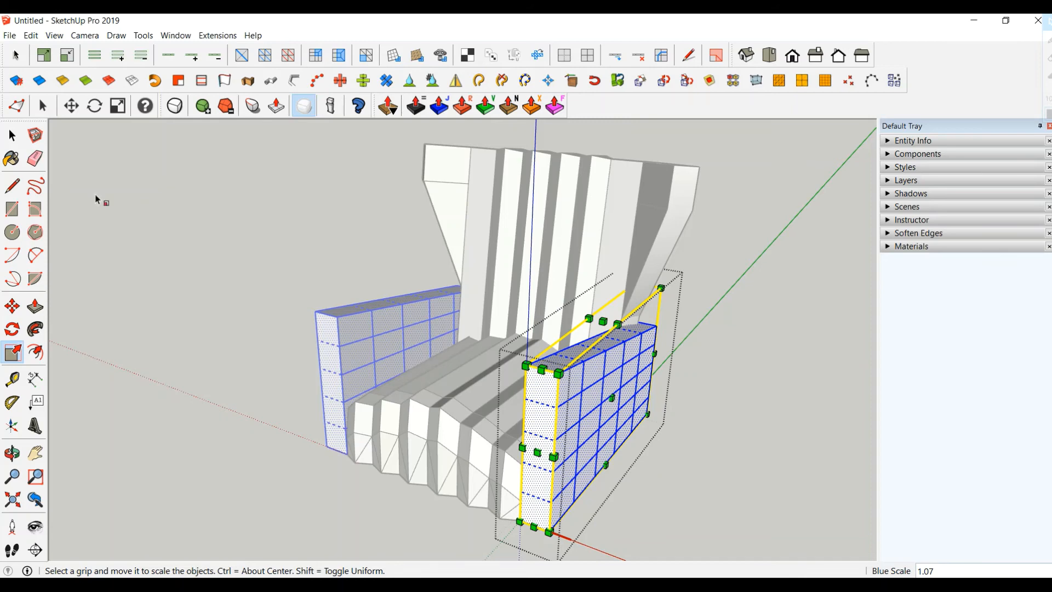
key("space")
left_click(167, 261)
Select both armrests, the seat and the back, and subdivide them together
middle_click_drag(167, 261, 353, 353)
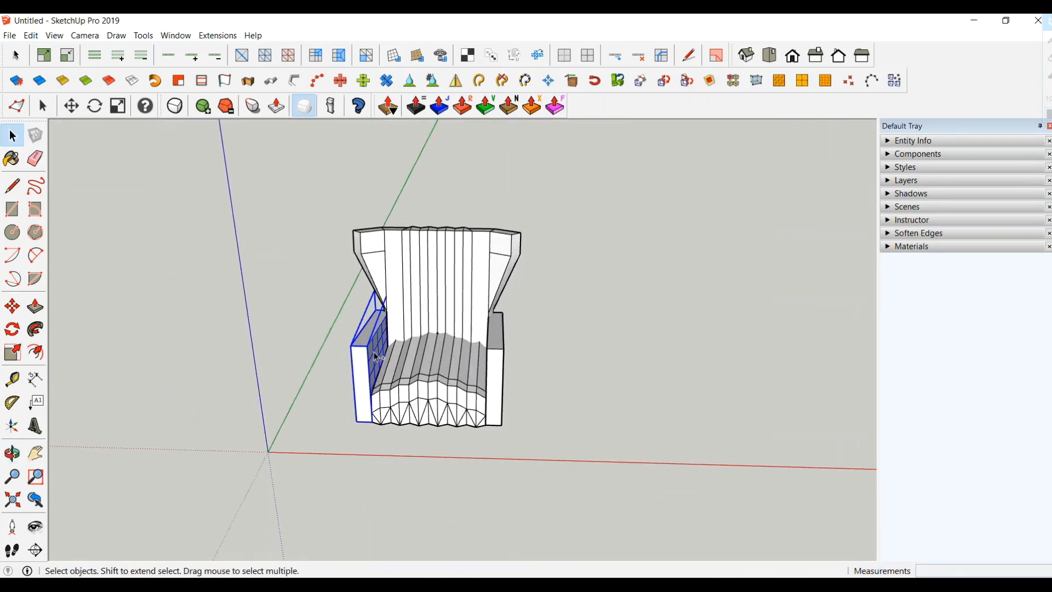
left_click(447, 375, "shift")
left_click(447, 305, "shift")
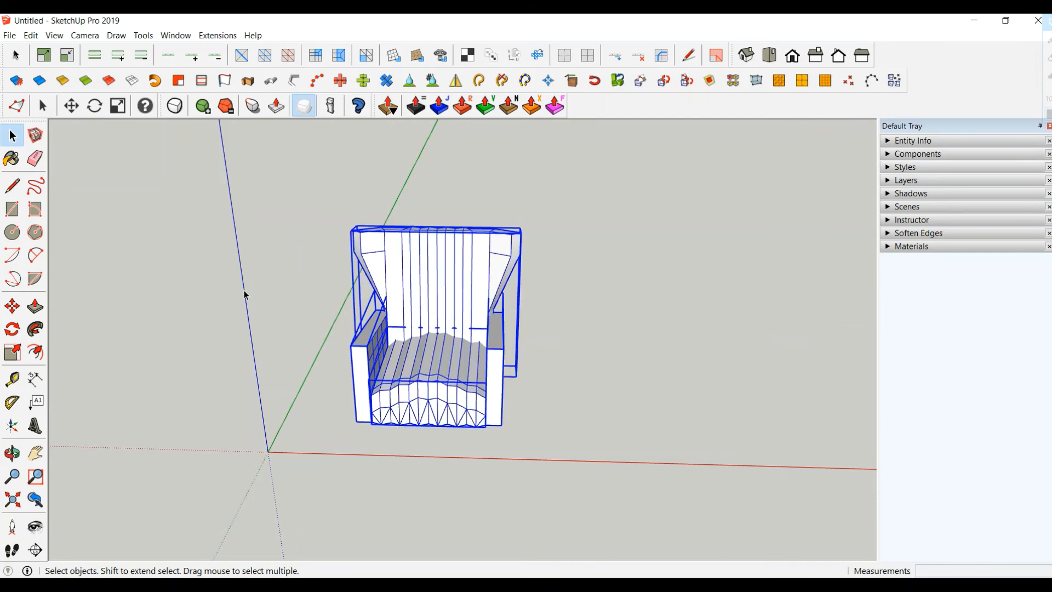
left_click(203, 105)
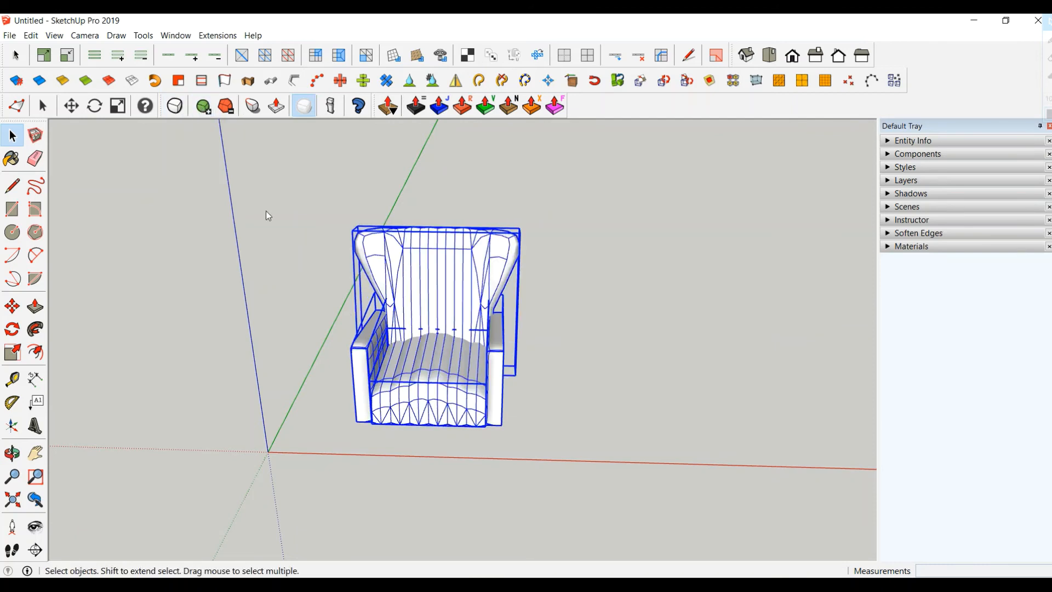
middle_click_drag(424, 384, 271, 328)
left_click(271, 328)
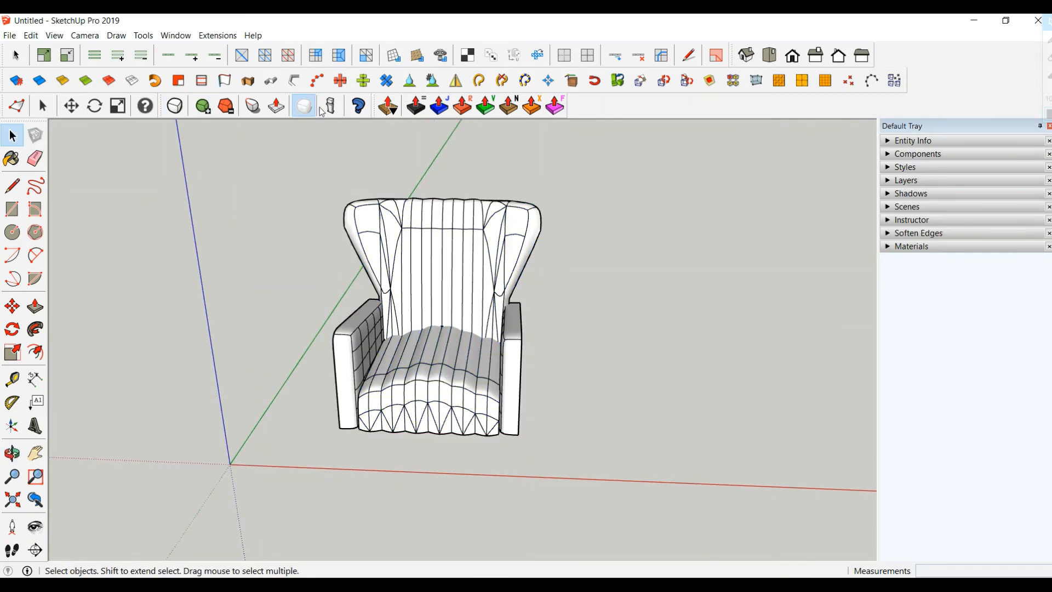
Examine the smoothed chair from several angles and undo its subdivision
left_click(304, 105)
middle_click_drag(544, 301, 294, 323)
left_click_drag(294, 323, 589, 356)
key("space")
left_click(304, 105)
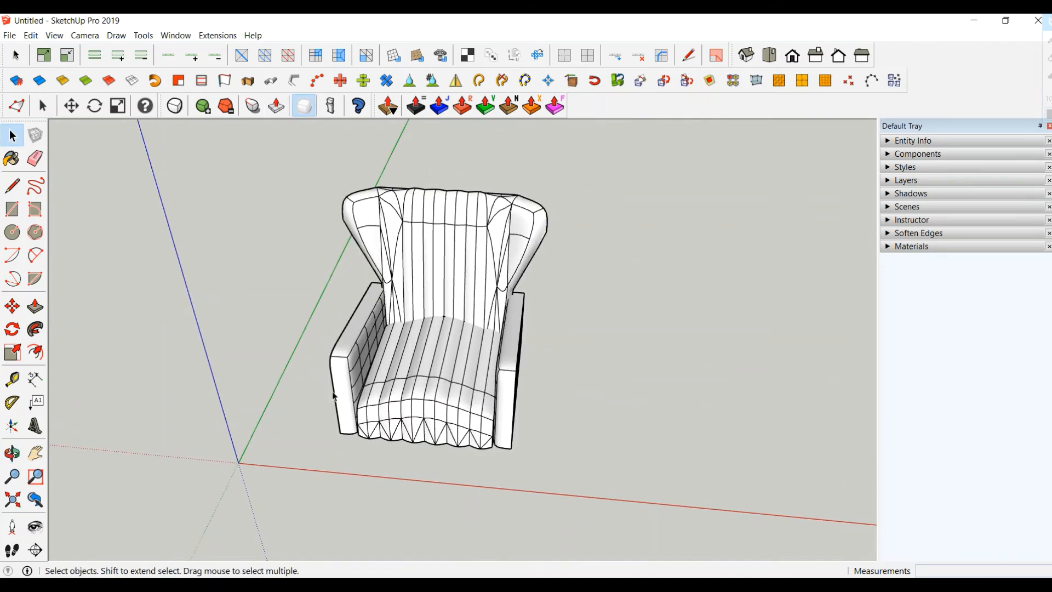
key("ctrl+z")
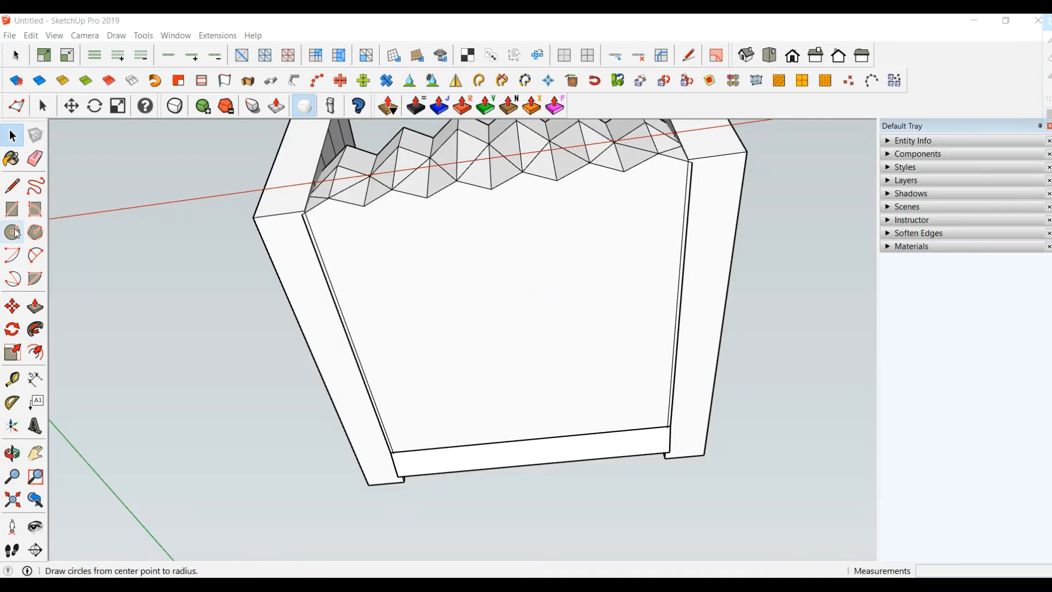
Draw a circle of 3 cm radius on the seat's underside near a front corner and select its face and edge
left_click(12, 232)
left_click(370, 245)
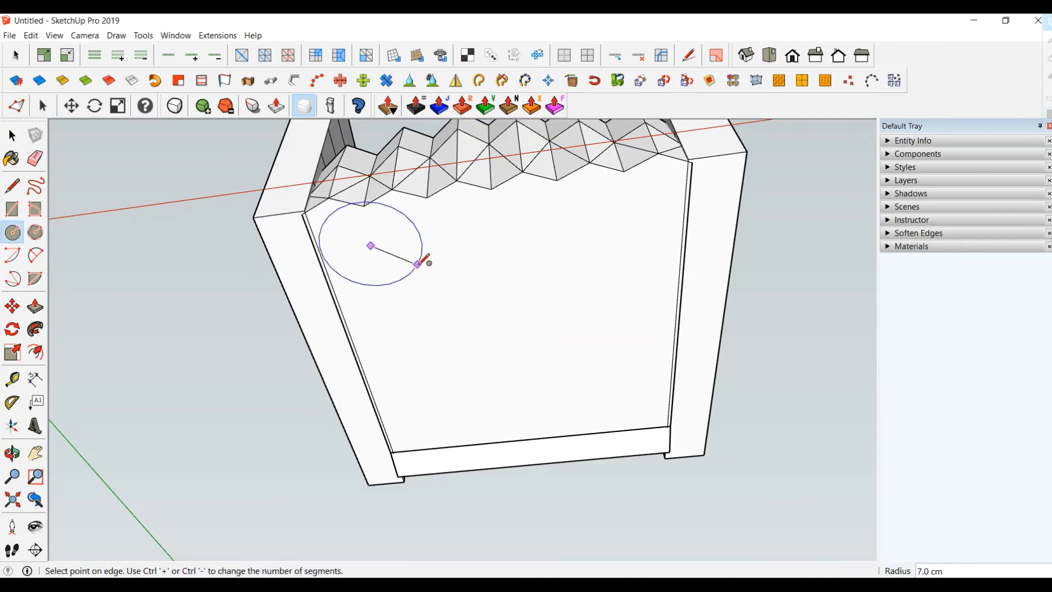
left_click(419, 264)
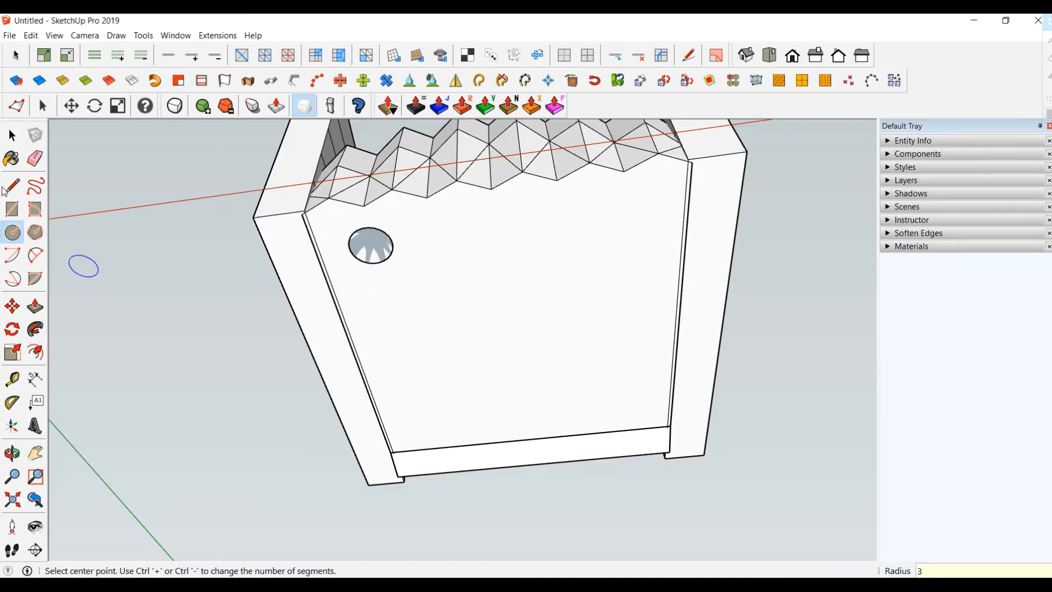
left_click(12, 133)
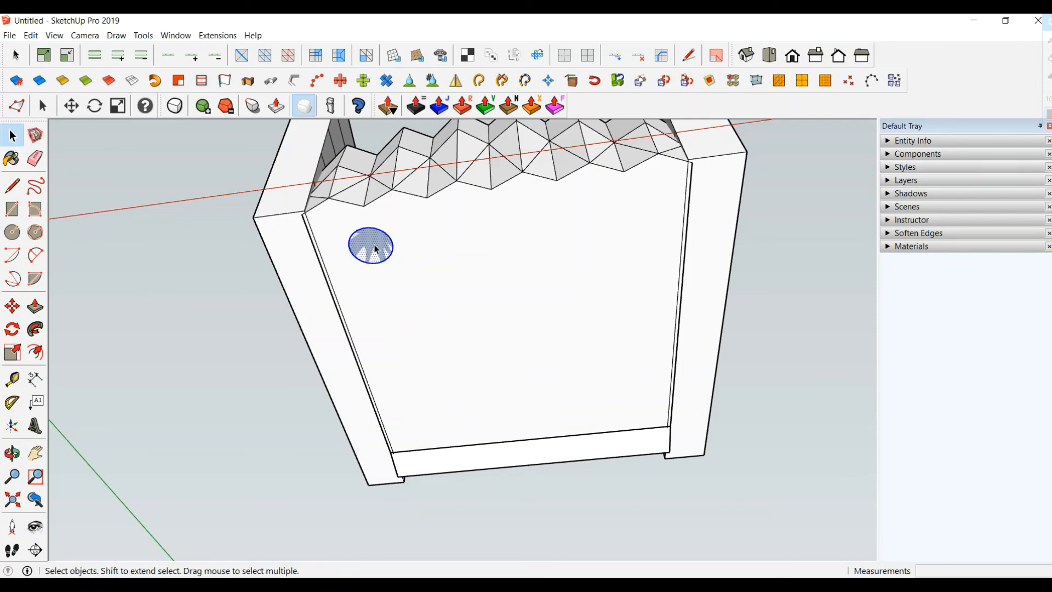
Group the selected circle on the seat's underside and convert the group into a component
right_click(375, 243)
left_click(433, 351)
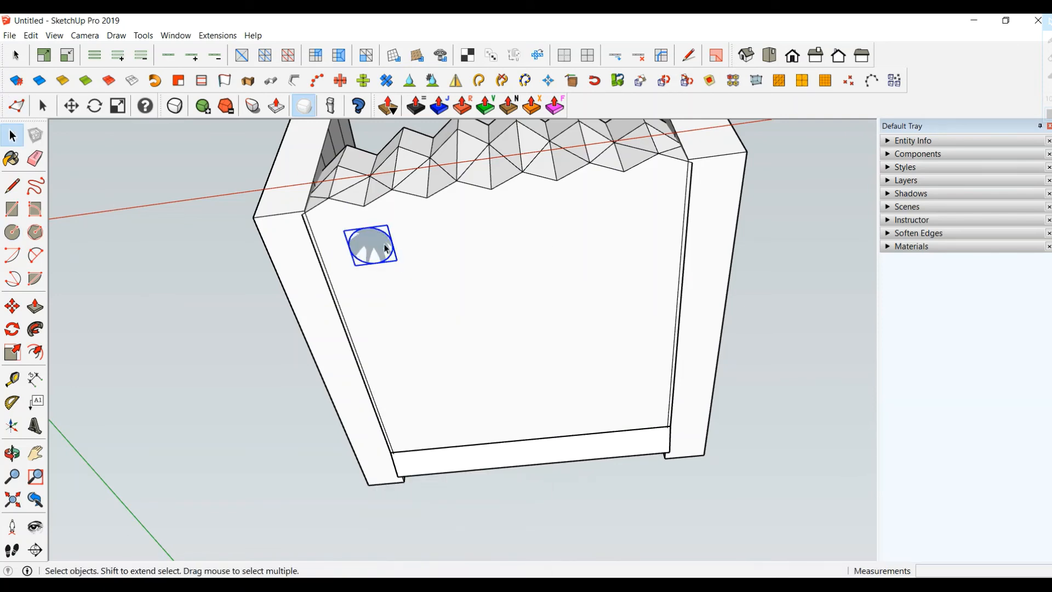
right_click(382, 245)
left_click(436, 331)
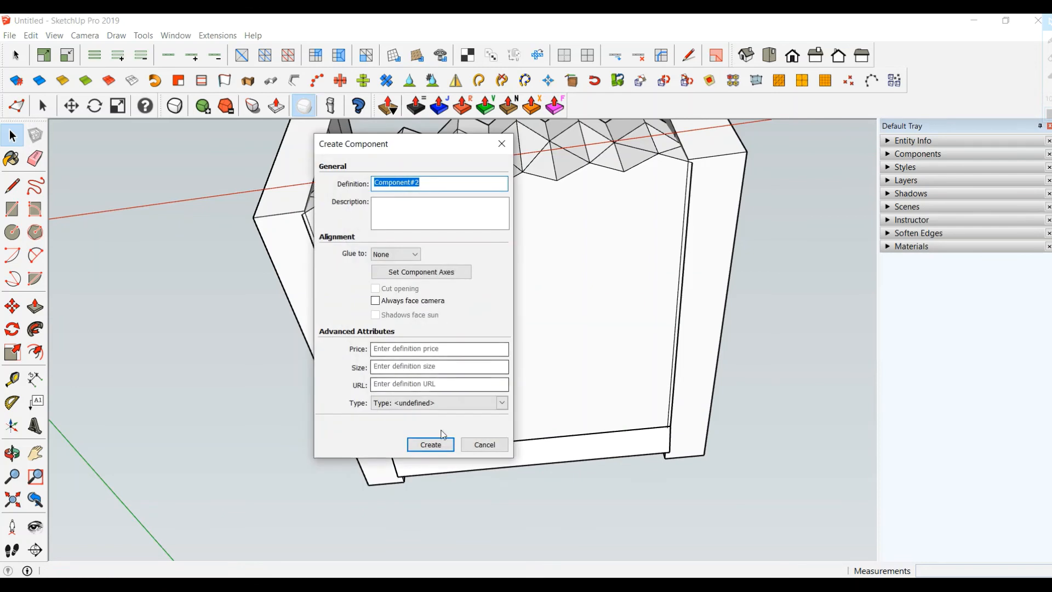
left_click(441, 445)
Copy the circle component about 34.7 cm across to the other front corner and flip the copy along its red axis
left_click(12, 306)
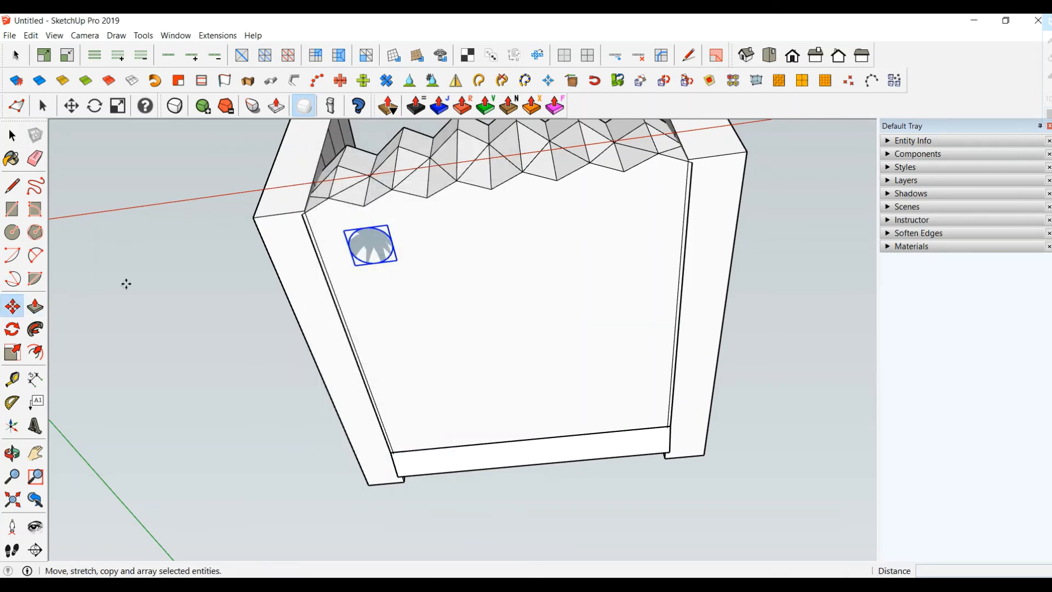
key("ctrl")
left_click(364, 206)
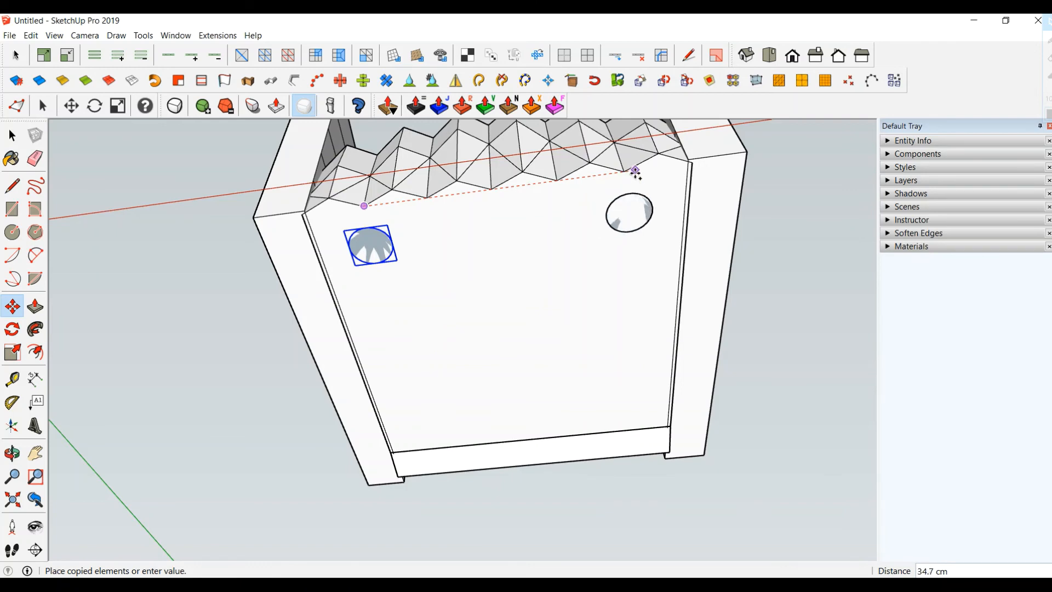
left_click(635, 171)
left_click(12, 135)
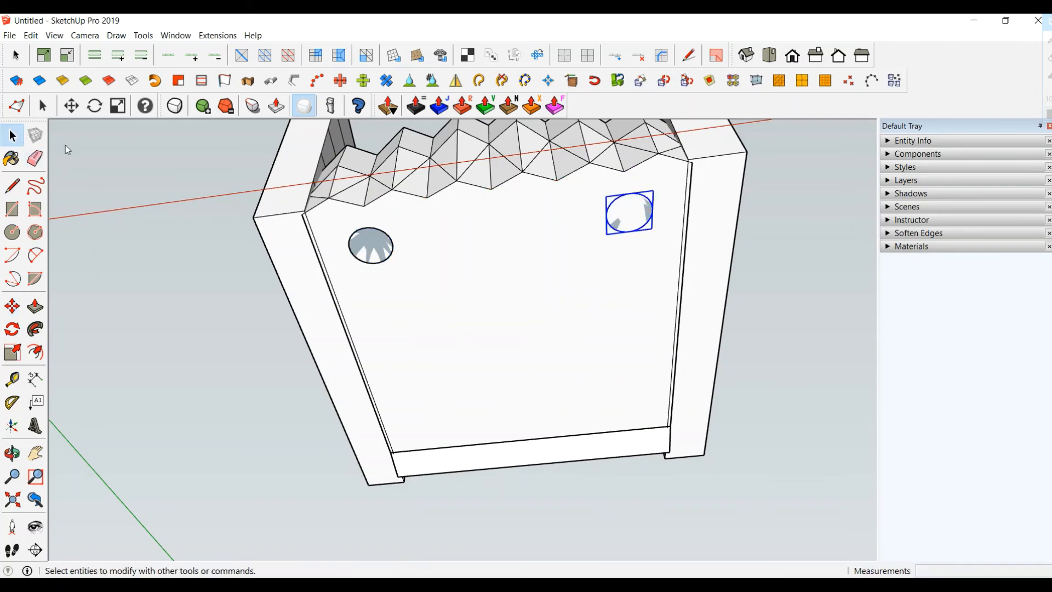
right_click(635, 210)
mouse_move(689, 447)
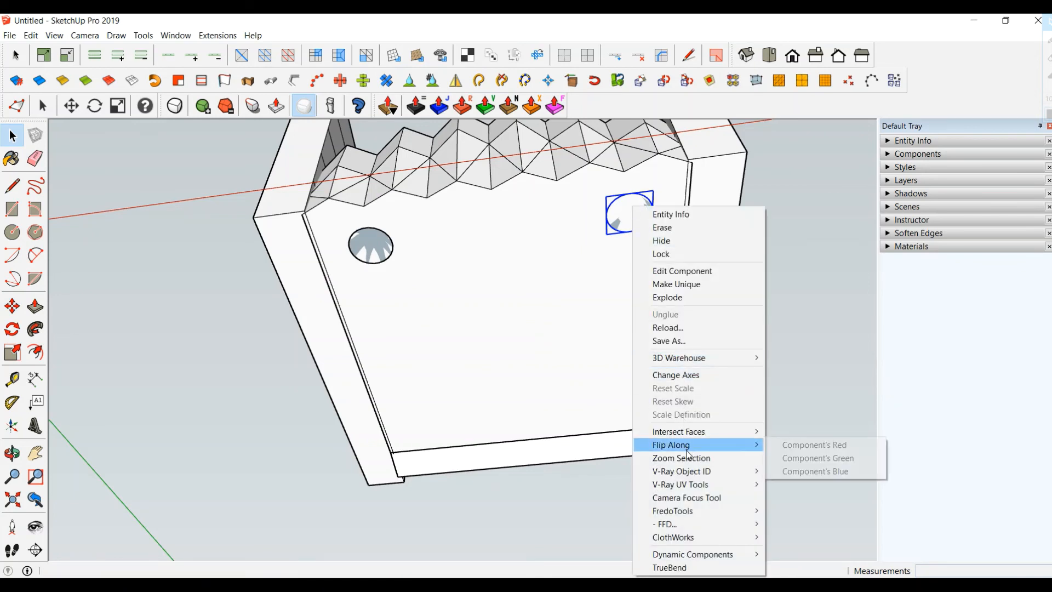
left_click(814, 445)
Copy both front circles about 36.7 cm along the green axis to the rear corners and flip the copies in the green direction
left_click(379, 244, "shift")
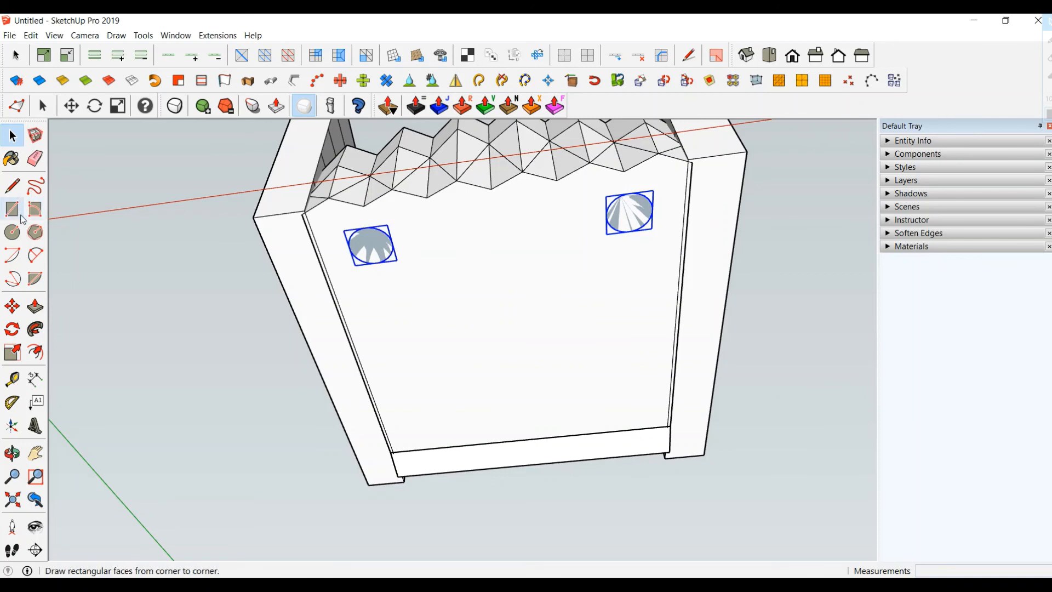
left_click(12, 306)
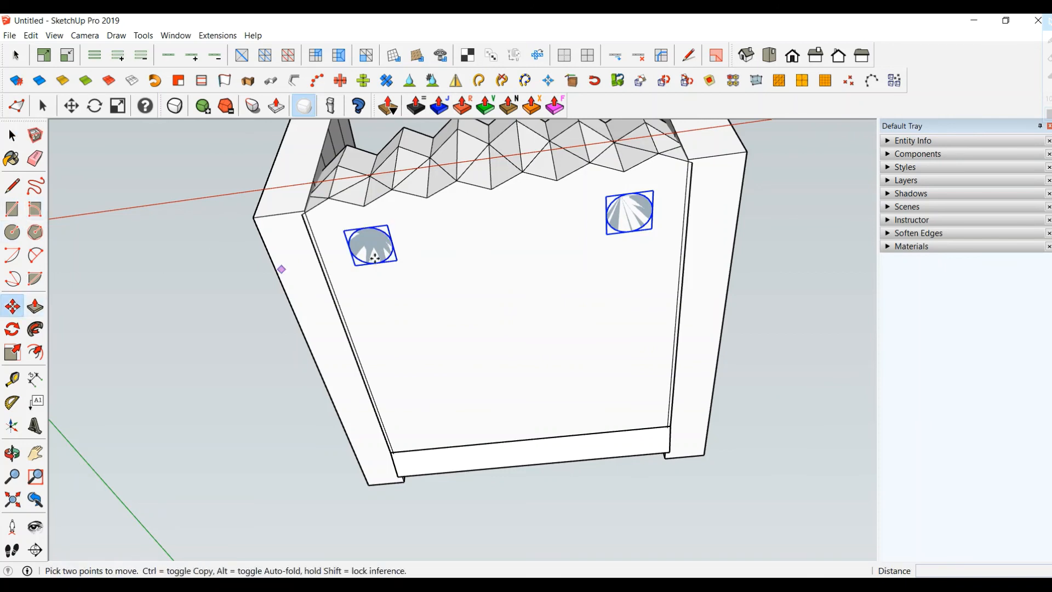
left_click(490, 189)
key("ctrl")
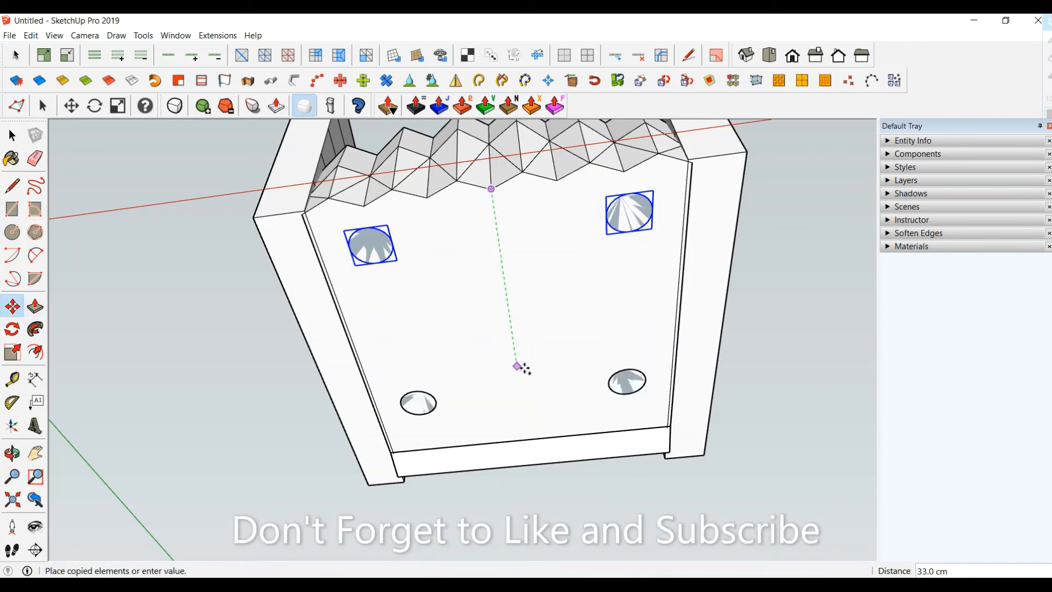
left_click(521, 381)
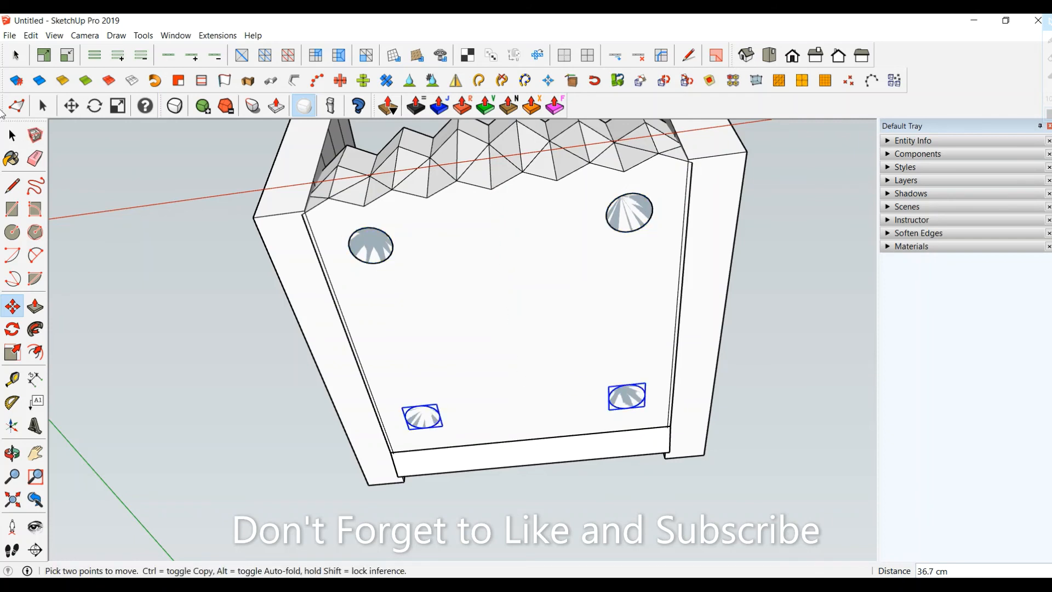
key("space")
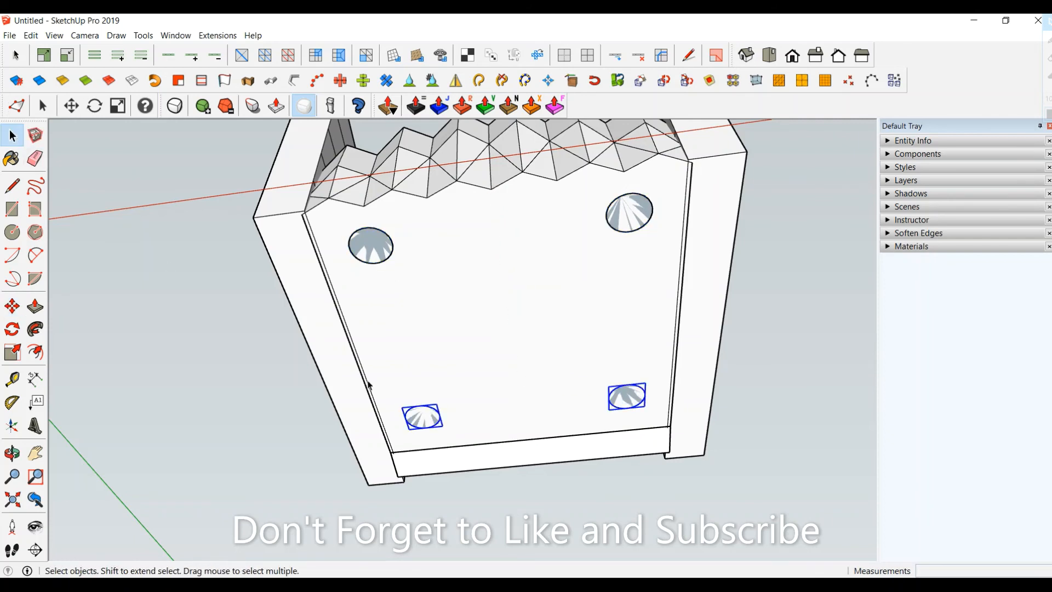
right_click(414, 417)
mouse_move(476, 294)
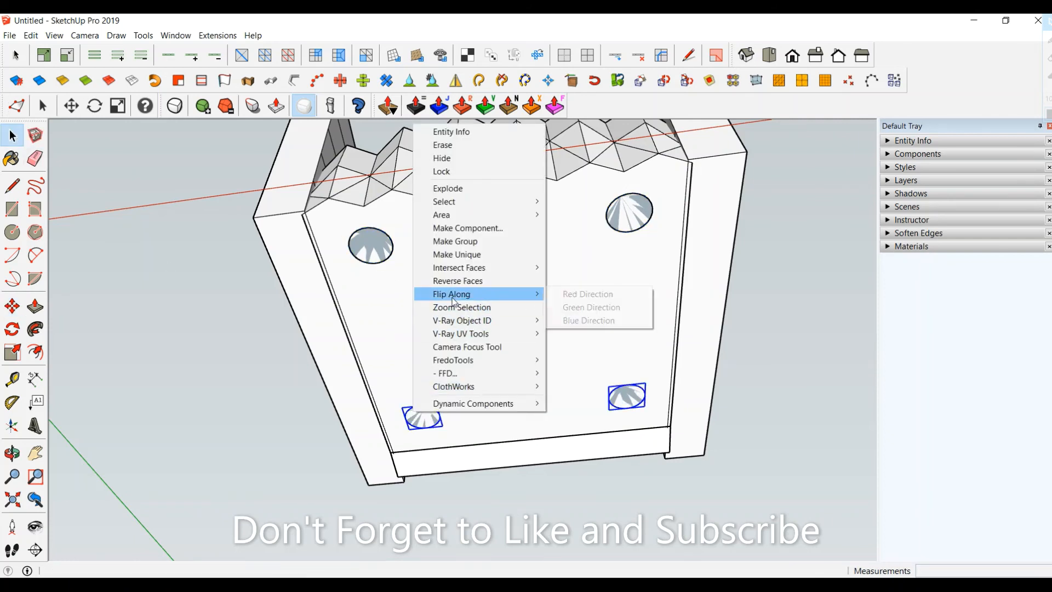
left_click(582, 307)
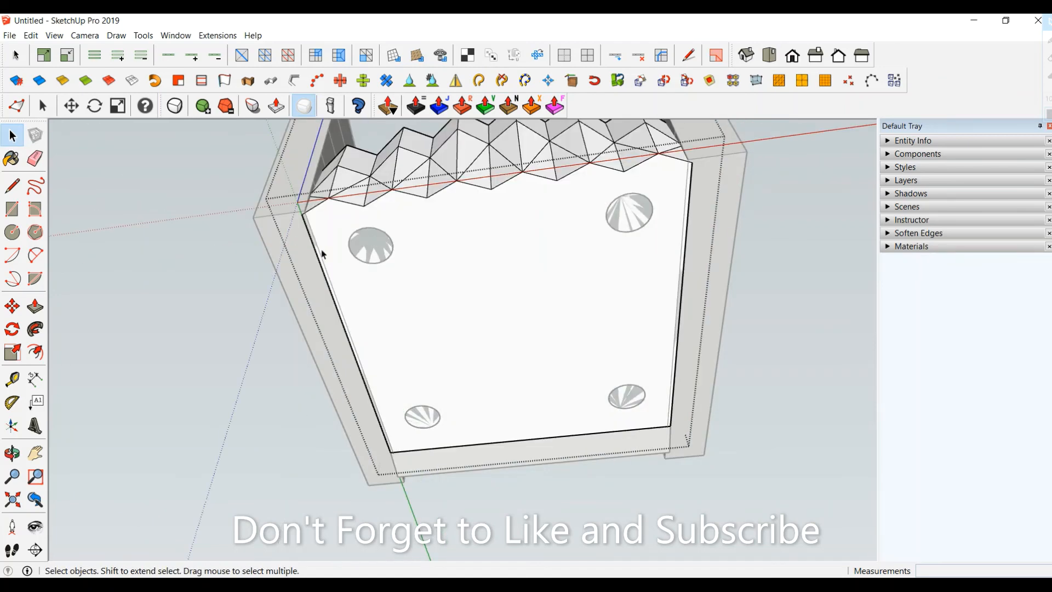
Open a front circle component for editing and extrude its face 45 cm downward to form the legs
left_click(138, 239)
double_click(372, 243)
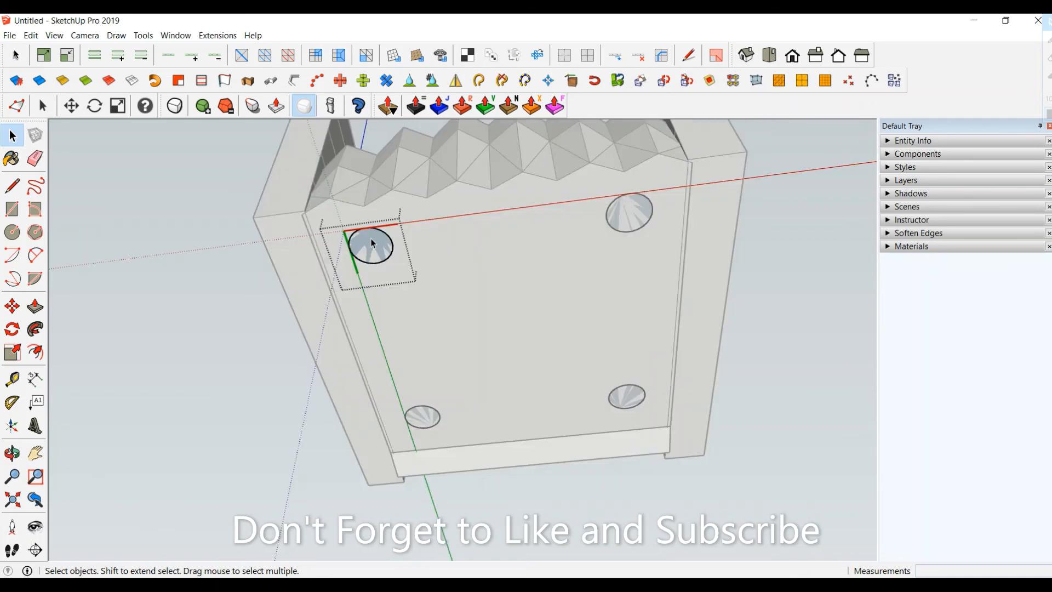
left_click(36, 306)
left_click(363, 249)
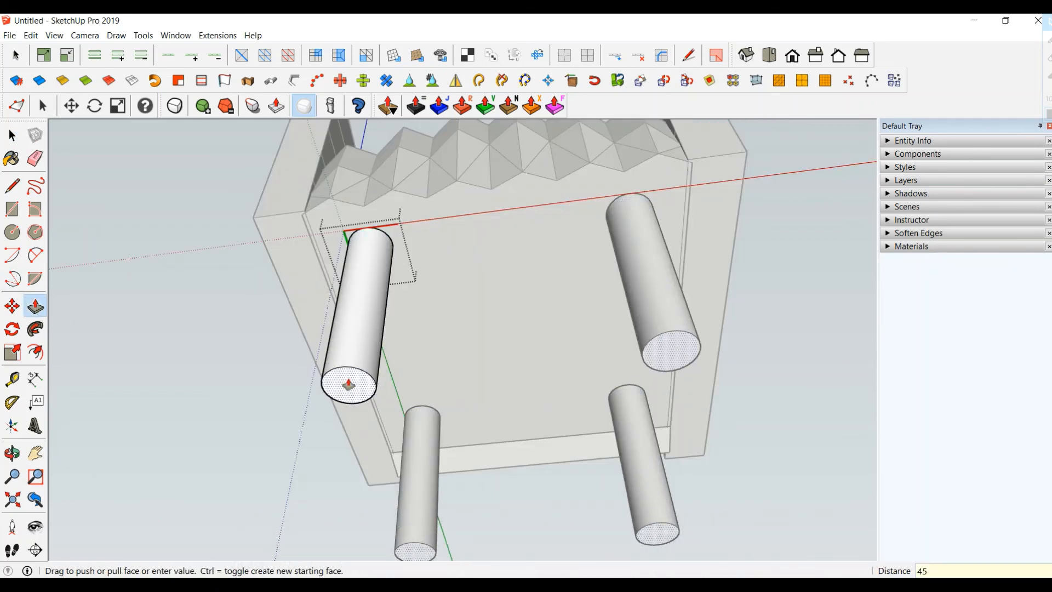
key("Return")
Select the leg's lower end face with its edge and scale it smaller about its center to taper the legs
mouse_move(347, 294)
middle_mouse_down()
mouse_move(317, 352)
mouse_move(323, 362)
middle_mouse_up()
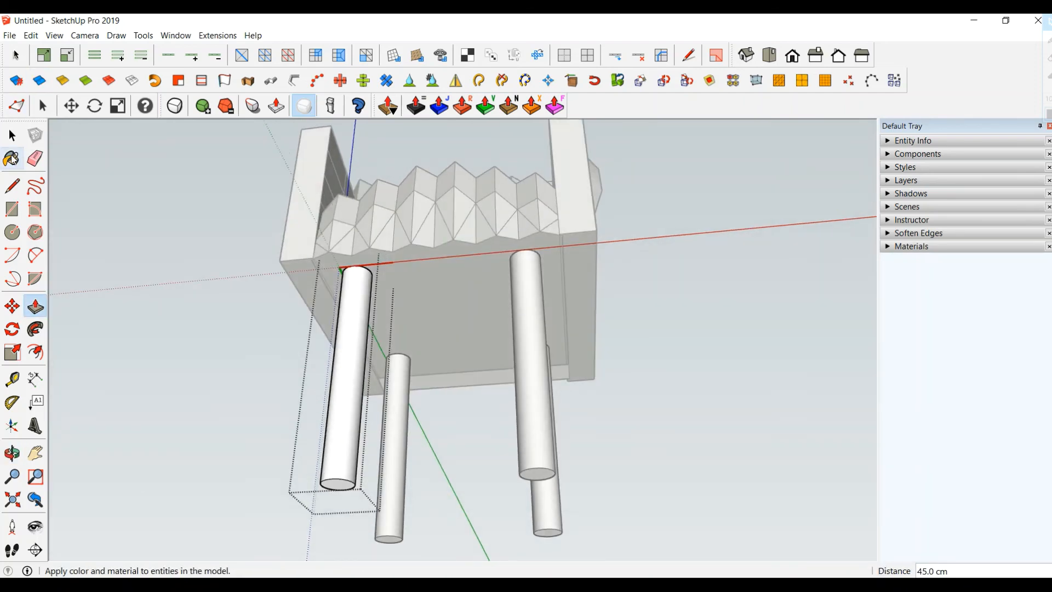
left_click(12, 135)
left_click_drag(393, 526, 394, 525)
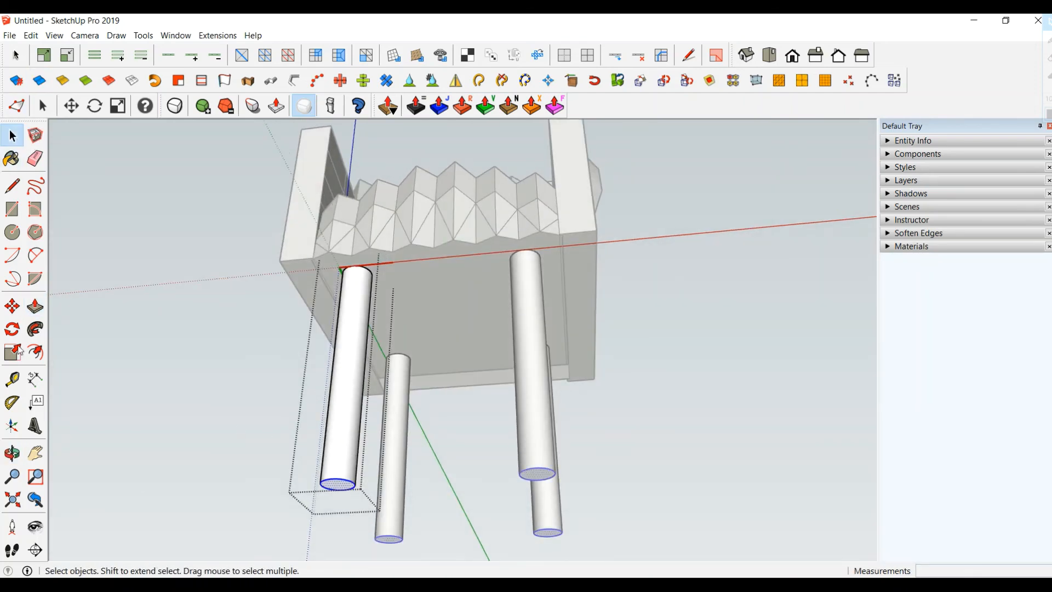
left_click(12, 352)
scroll(276, 435, "down", 2)
scroll(299, 472, "up", 5)
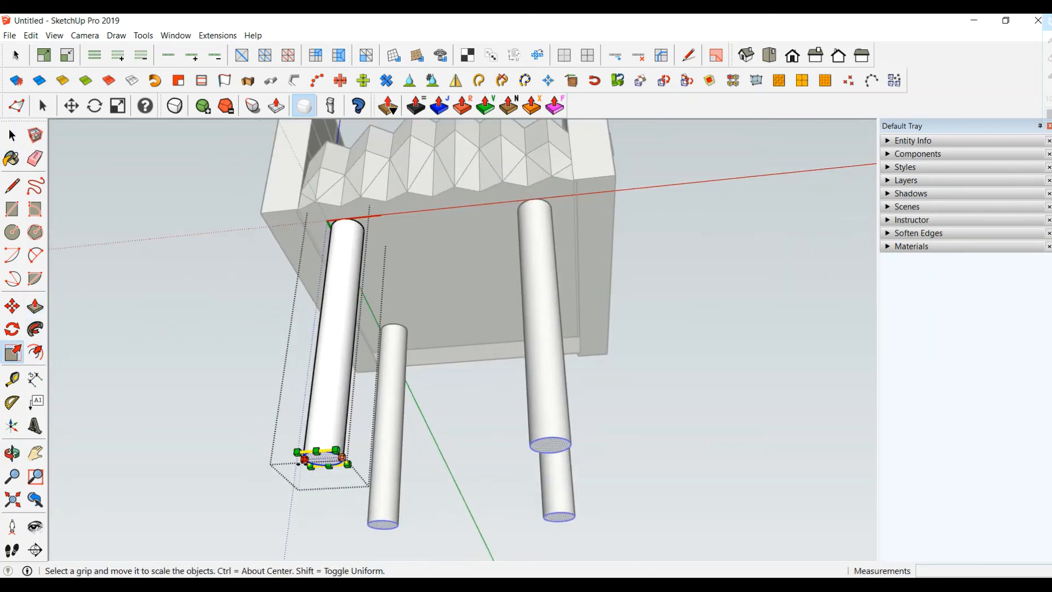
middle_click_drag(308, 464, 361, 363)
left_click_drag(377, 336, 351, 322)
scroll(282, 313, "down", 4)
middle_click_drag(315, 303, 384, 364)
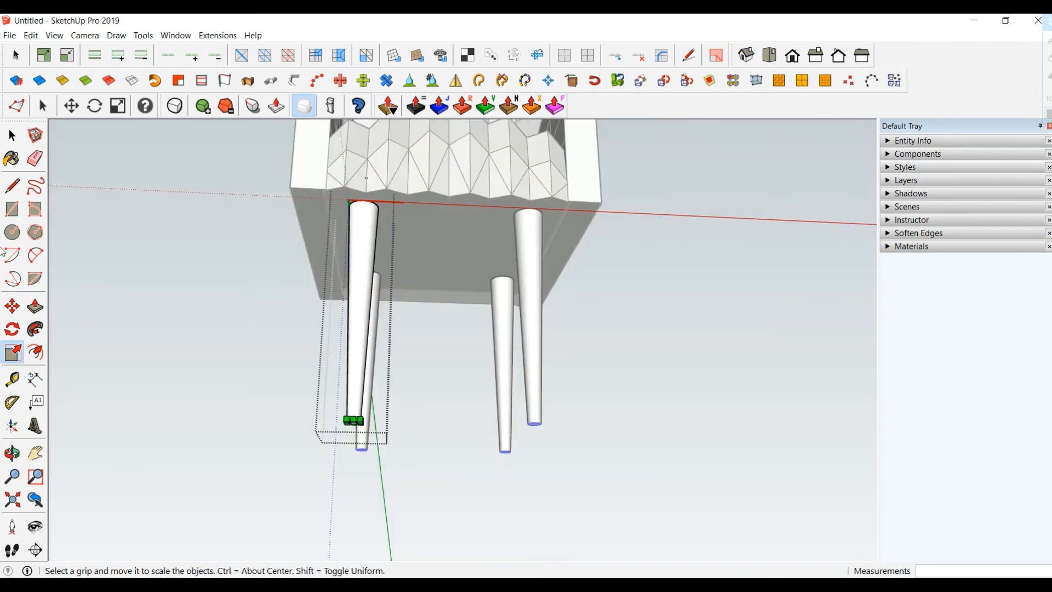
Splay the legs by moving the lower end face outward 8 cm along the red axis and 5 cm along the green axis
left_click(12, 135)
middle_click_drag(318, 248, 264, 330)
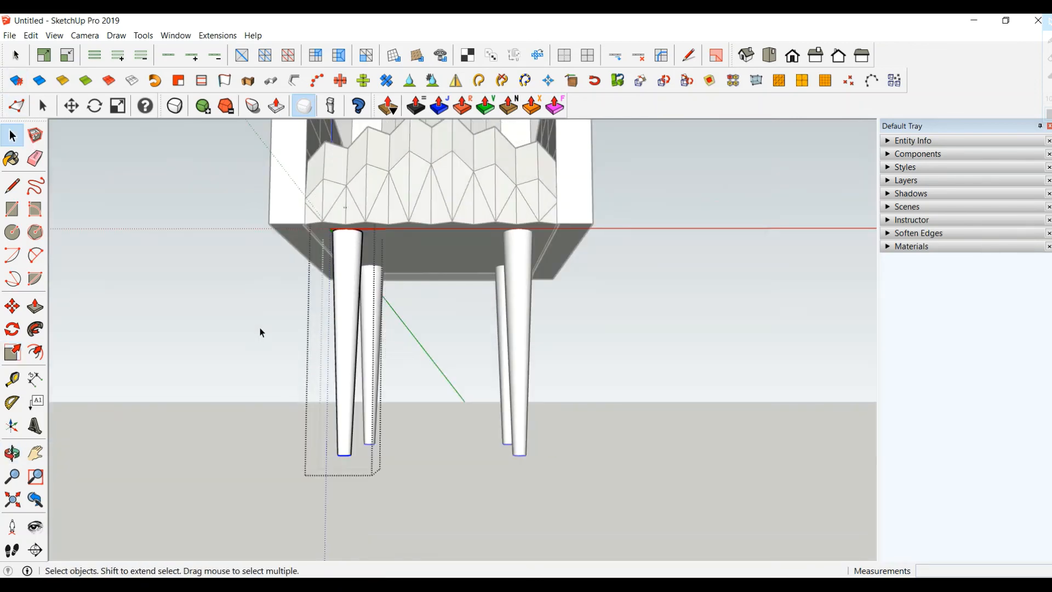
left_click(12, 306)
middle_click_drag(181, 258, 240, 404)
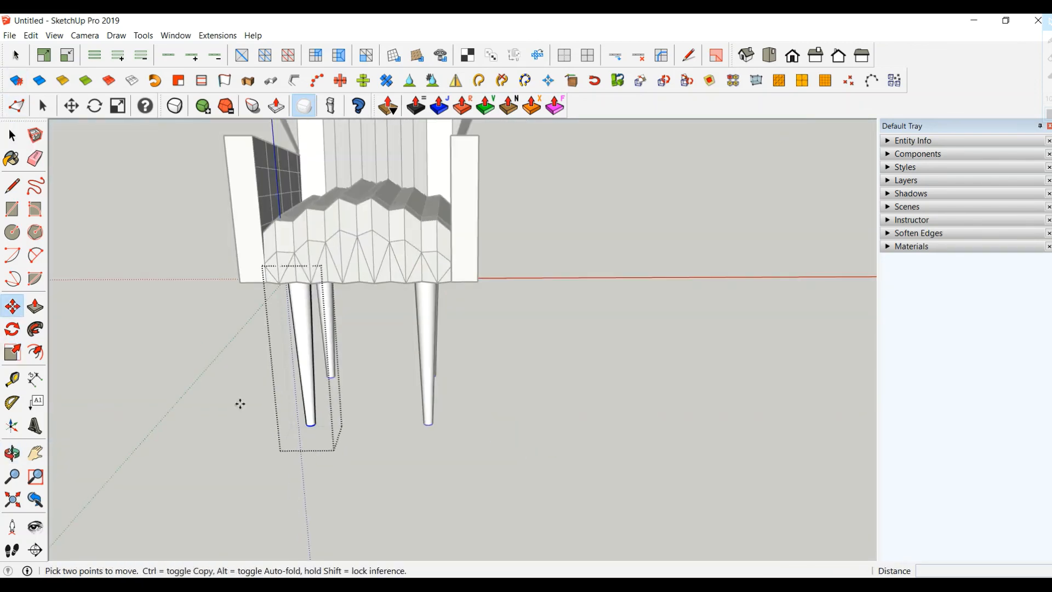
left_click(326, 492)
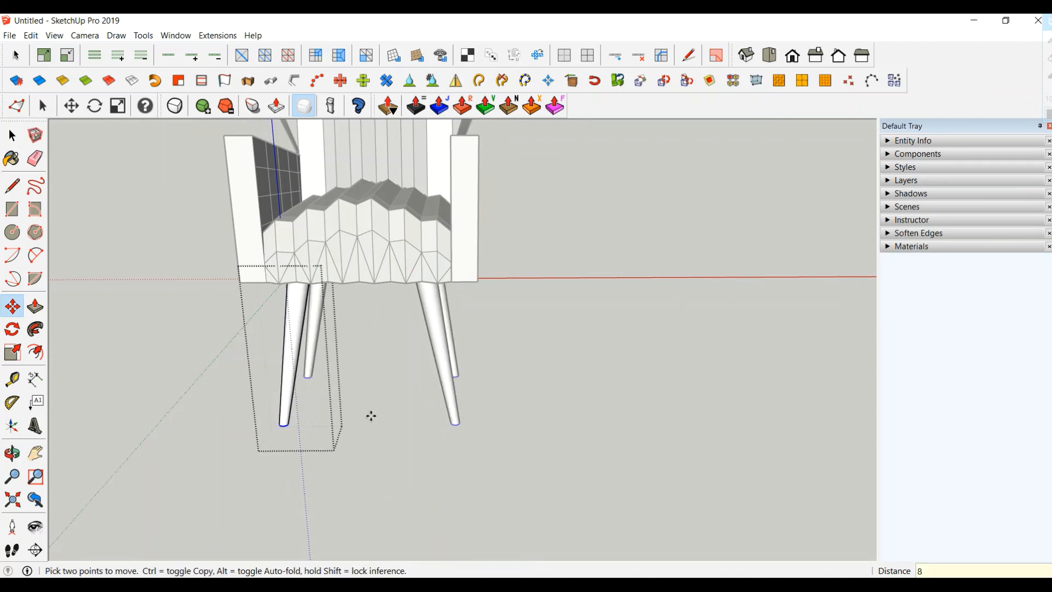
key("Return")
type("5")
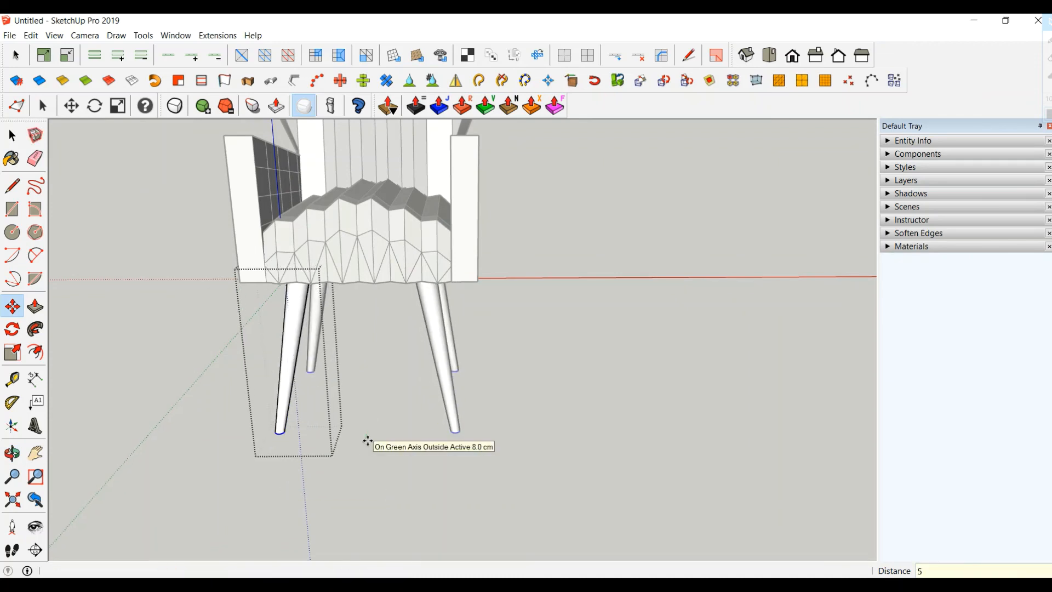
mouse_move(328, 386)
middle_mouse_down()
mouse_move(352, 465)
mouse_move(332, 374)
middle_mouse_up()
scroll(344, 464, "down", 1)
scroll(334, 429, "down", 1)
Close the leg component, group the whole chair and move it by the lower front corner of its bounding box
left_click(12, 135)
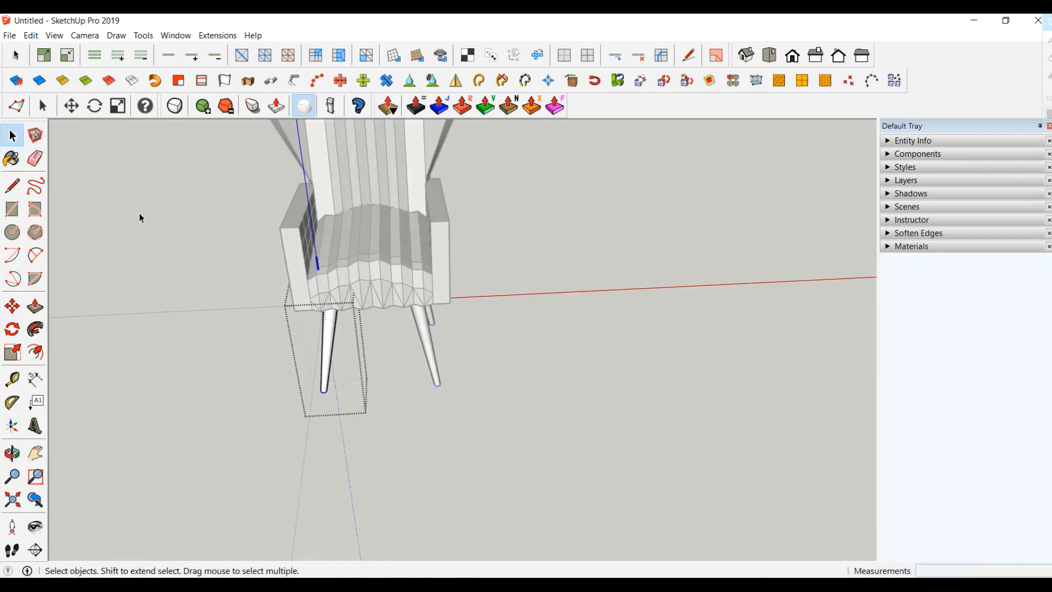
left_click(139, 212)
middle_click_drag(187, 282, 271, 309)
left_click_drag(239, 177, 439, 408)
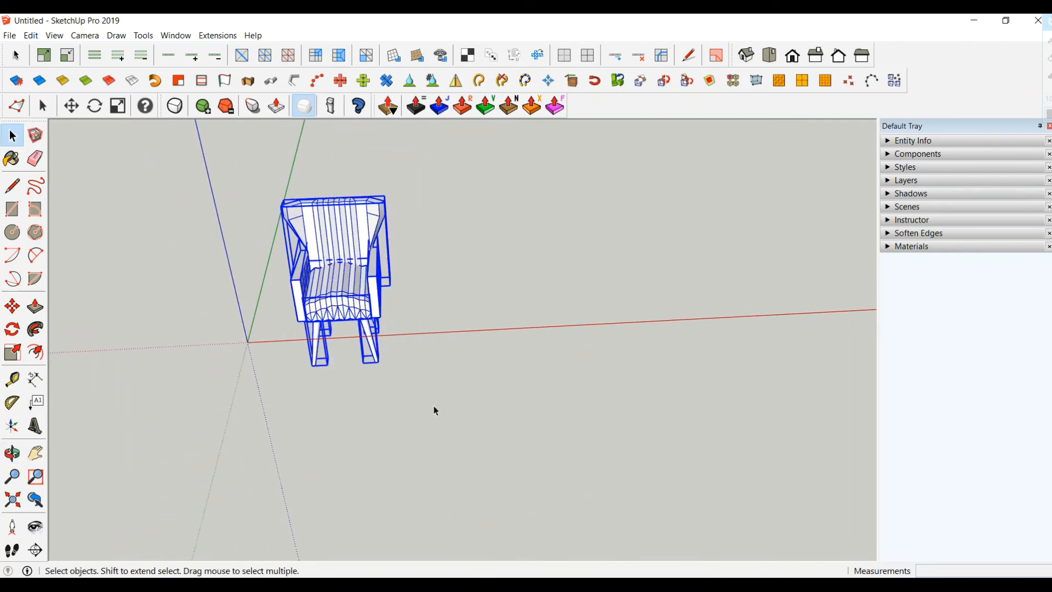
right_click(309, 265)
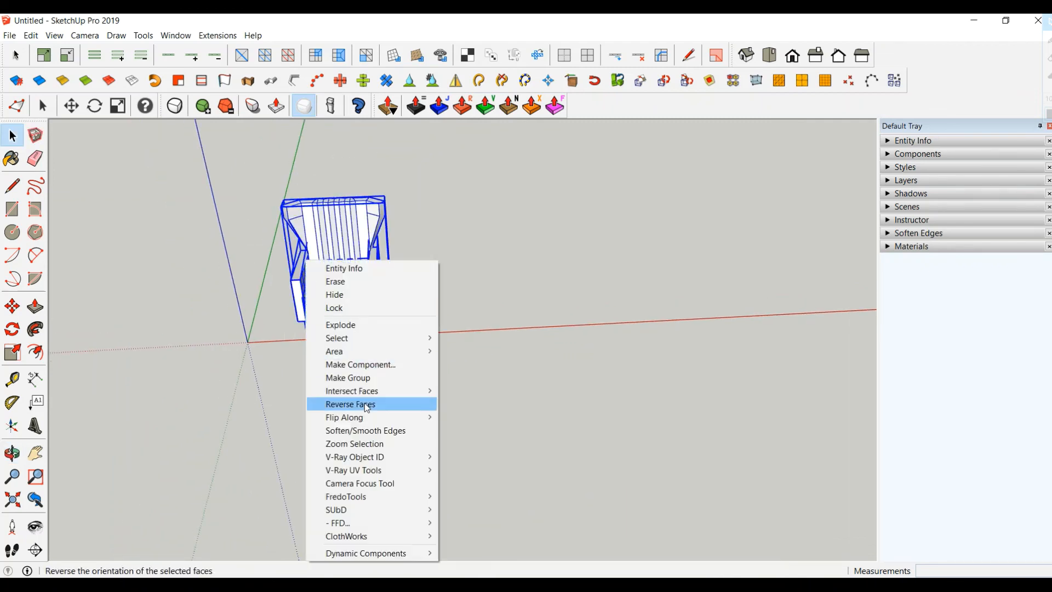
left_click(337, 377)
scroll(252, 354, "up", 3)
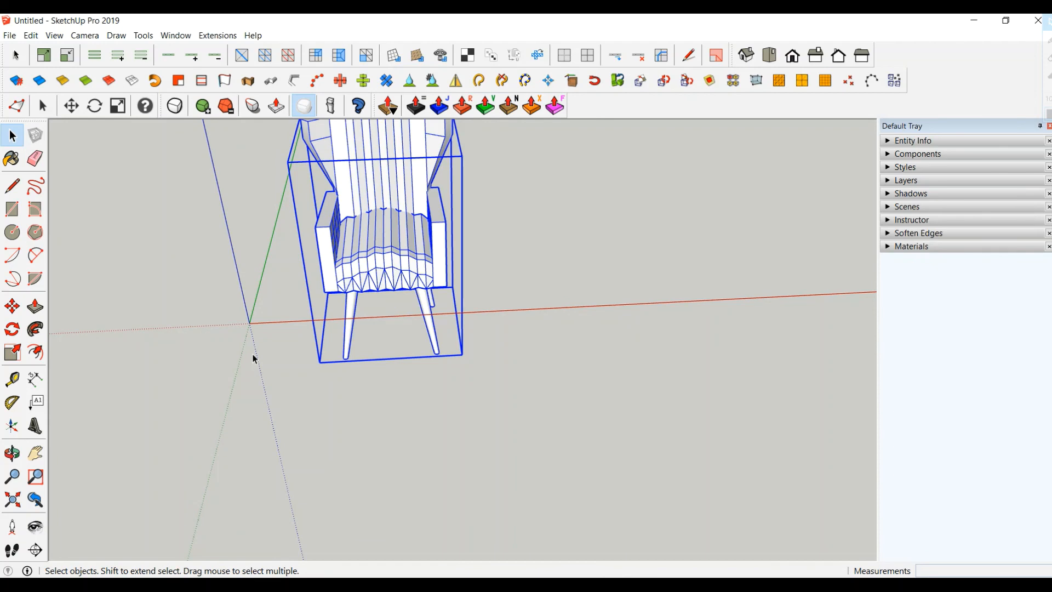
left_click(12, 306)
left_click(318, 362)
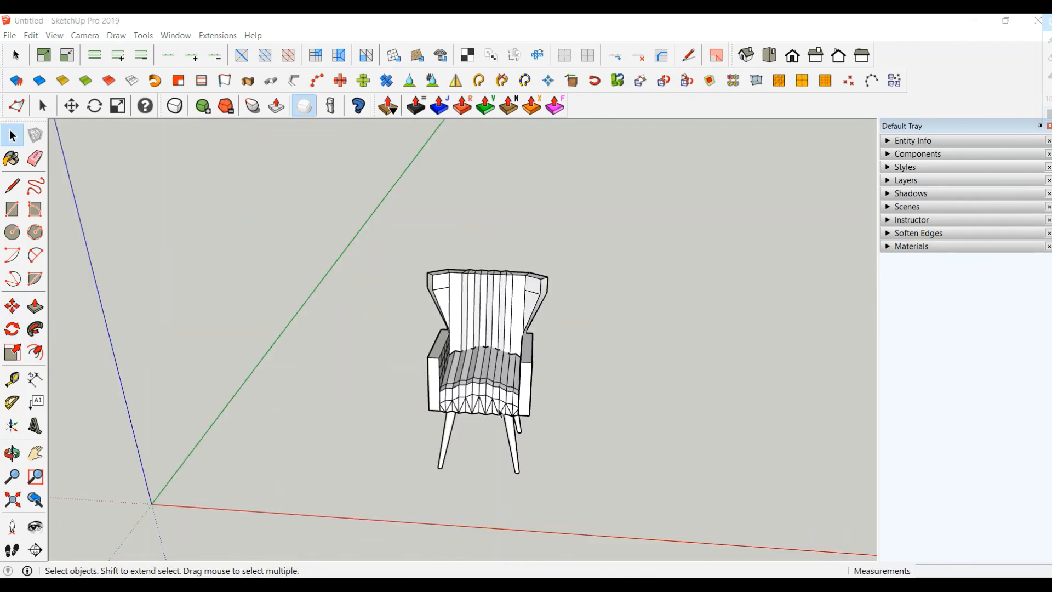
Select the seat, both armrests and the back without the legs, and subdivide them together
left_click(499, 412)
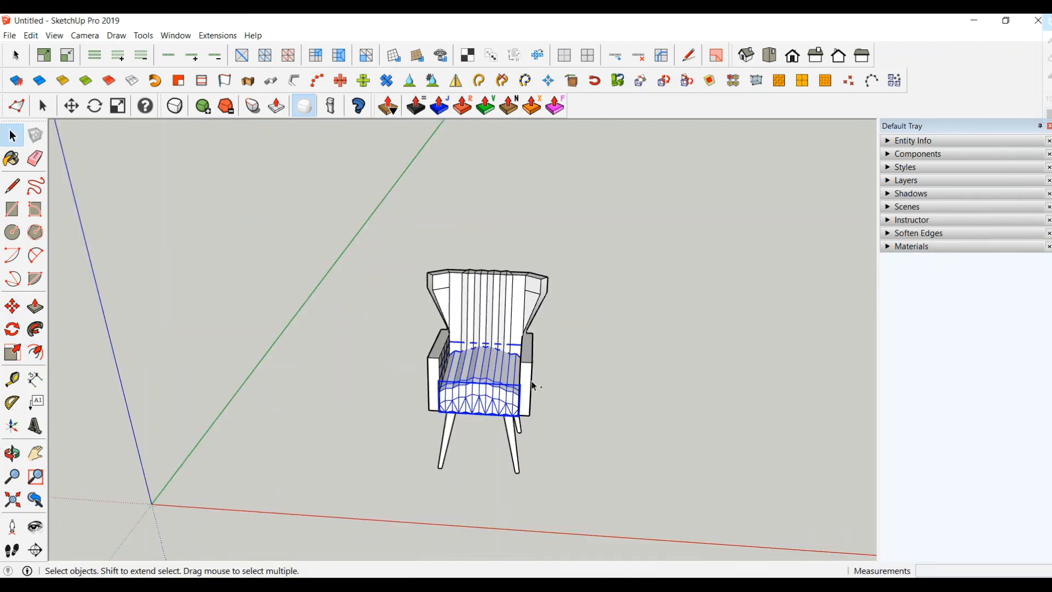
right_click(487, 300)
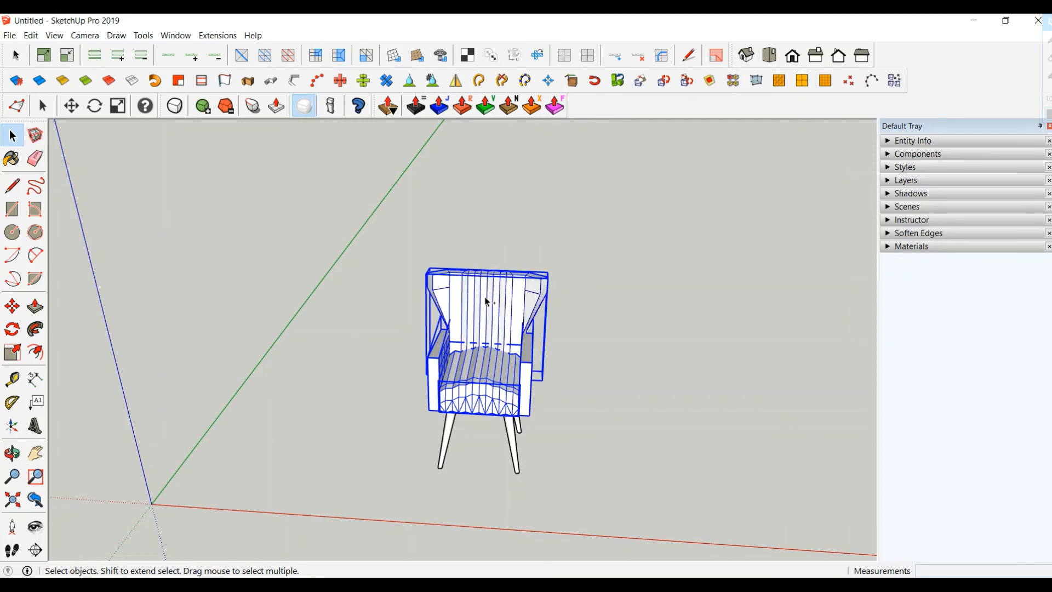
left_click(186, 108)
left_click(175, 105)
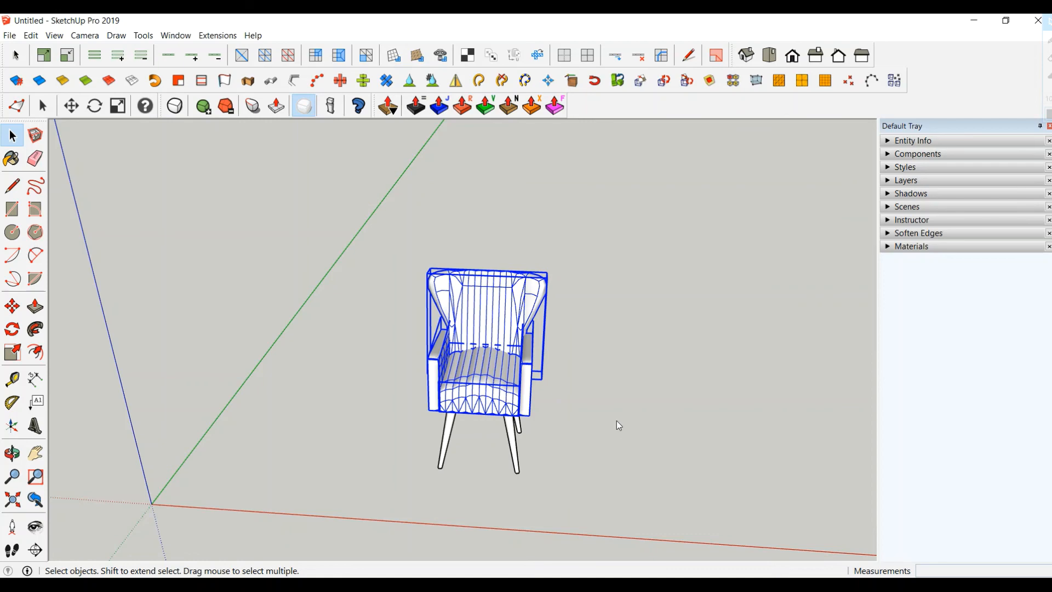
middle_click_drag(508, 427, 553, 408)
left_click(362, 381)
middle_click_drag(361, 381, 428, 390)
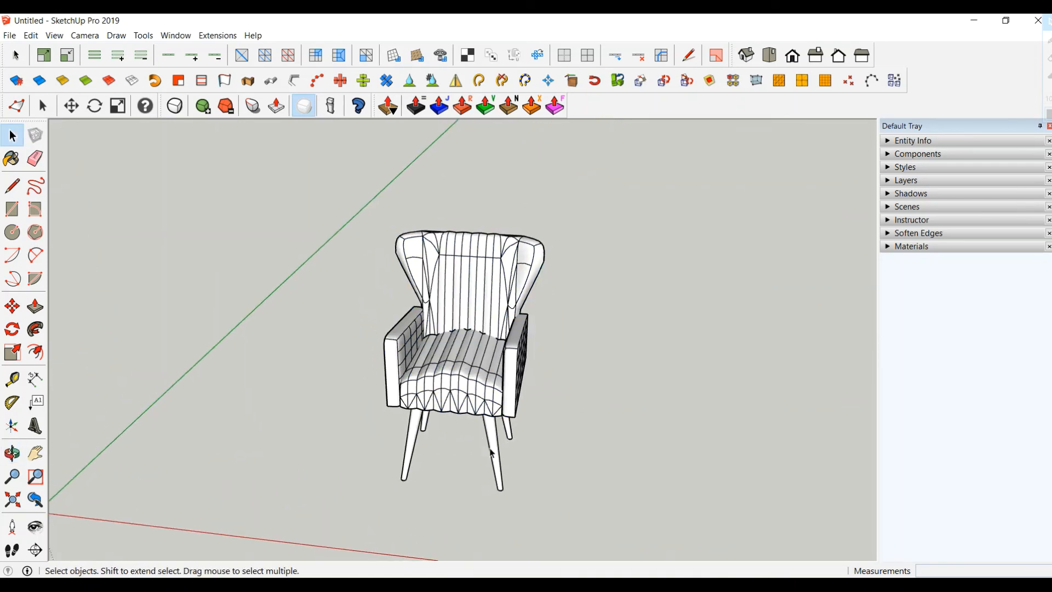
Paint all the chair legs with the in-model wood material Veneer_B01_120cm
middle_click_drag(492, 452, 529, 399)
left_click(958, 248)
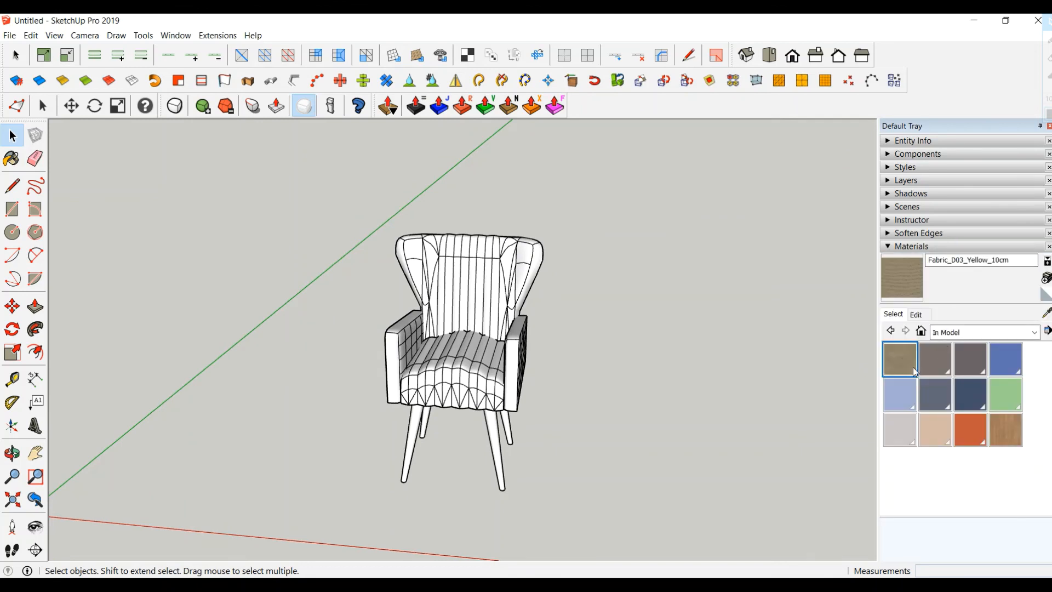
left_click(1007, 432)
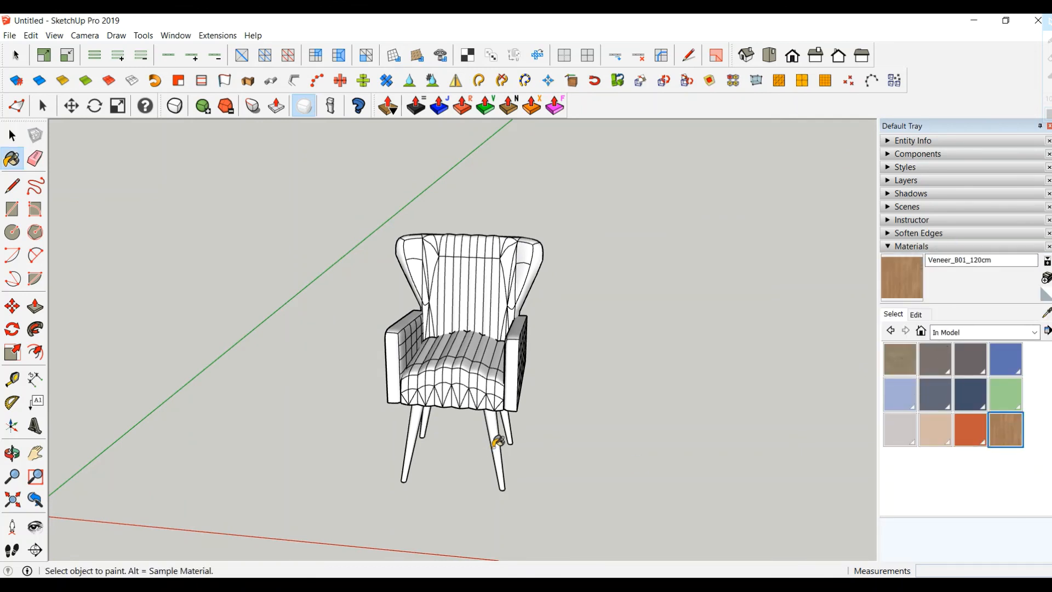
left_click(495, 444)
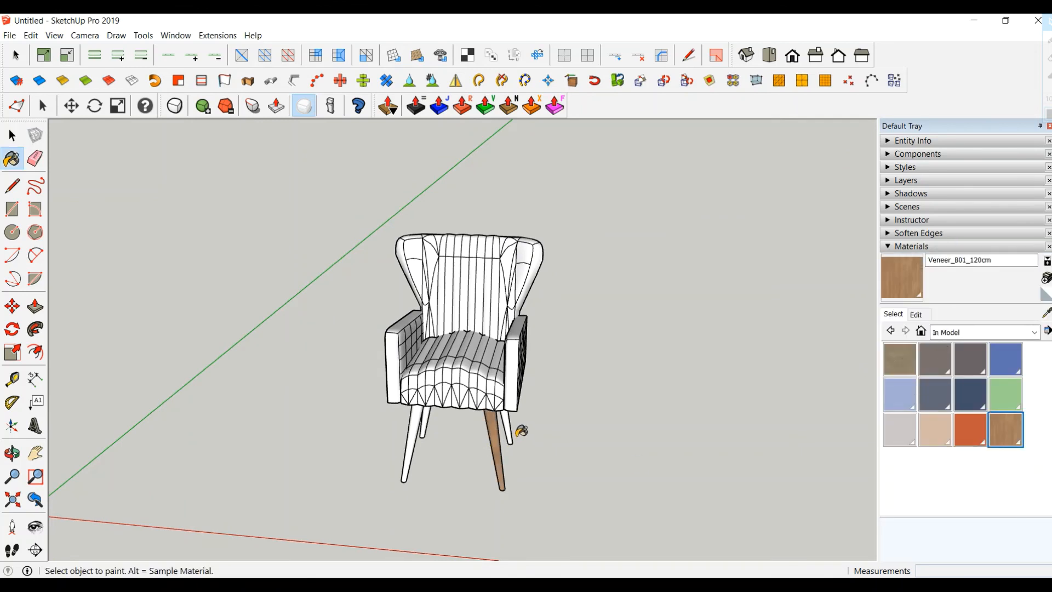
left_click(414, 436)
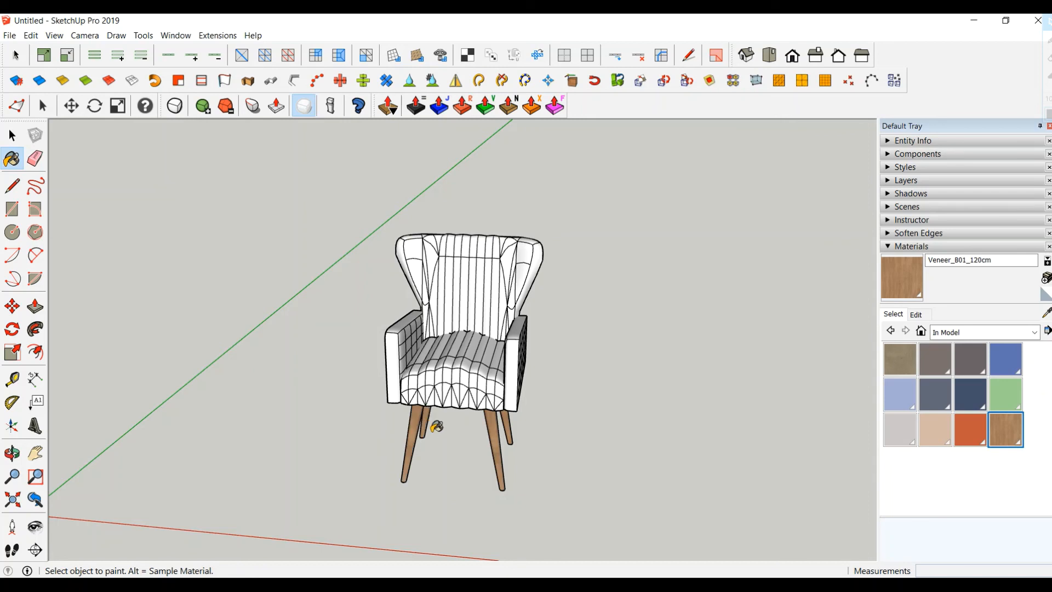
left_click(13, 135)
Paint the seat, the back and both armrests with the Fabric_D03_Yellow_10cm material
left_click(909, 376)
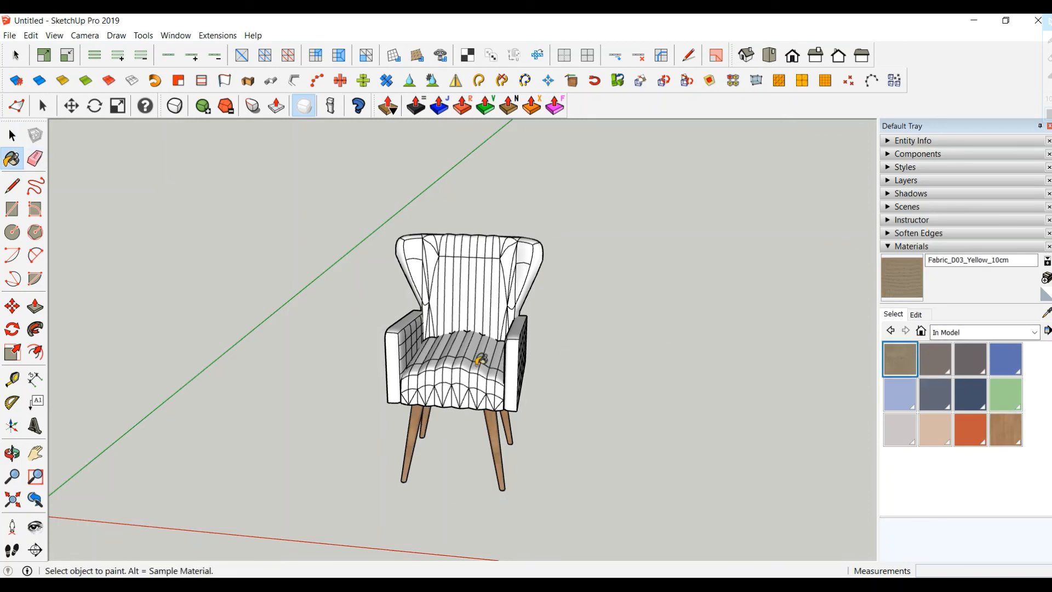
left_click(481, 359)
left_click(482, 299)
left_click(517, 341)
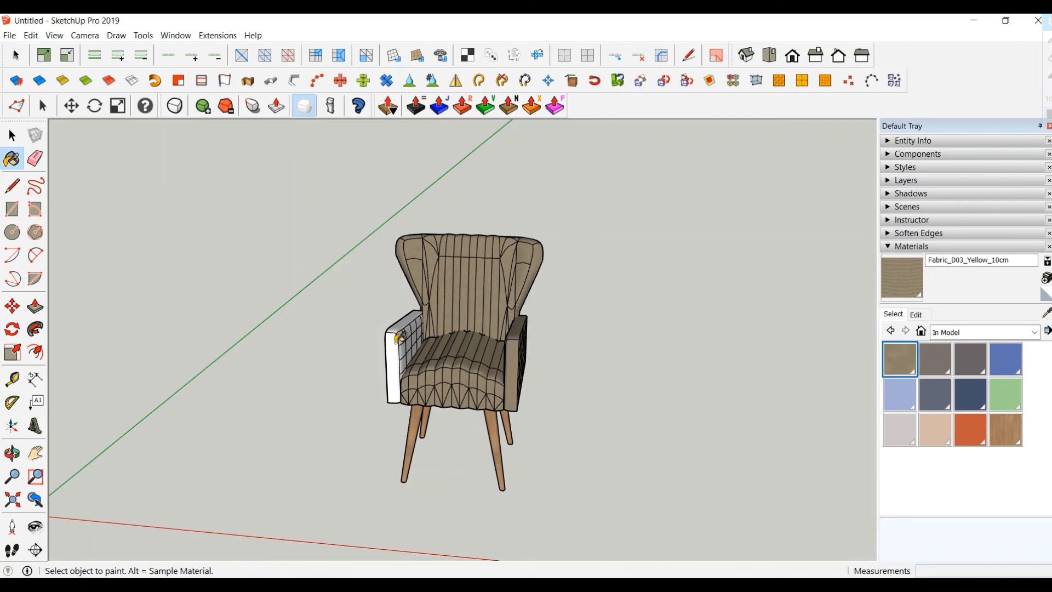
left_click(403, 339)
Hide the mesh edge lines on the painted armchair and inspect its smooth surface up close
middle_click_drag(338, 327, 378, 383)
left_click(12, 135)
middle_click_drag(460, 334, 438, 329)
left_click(303, 106)
scroll(427, 438, "up", 2)
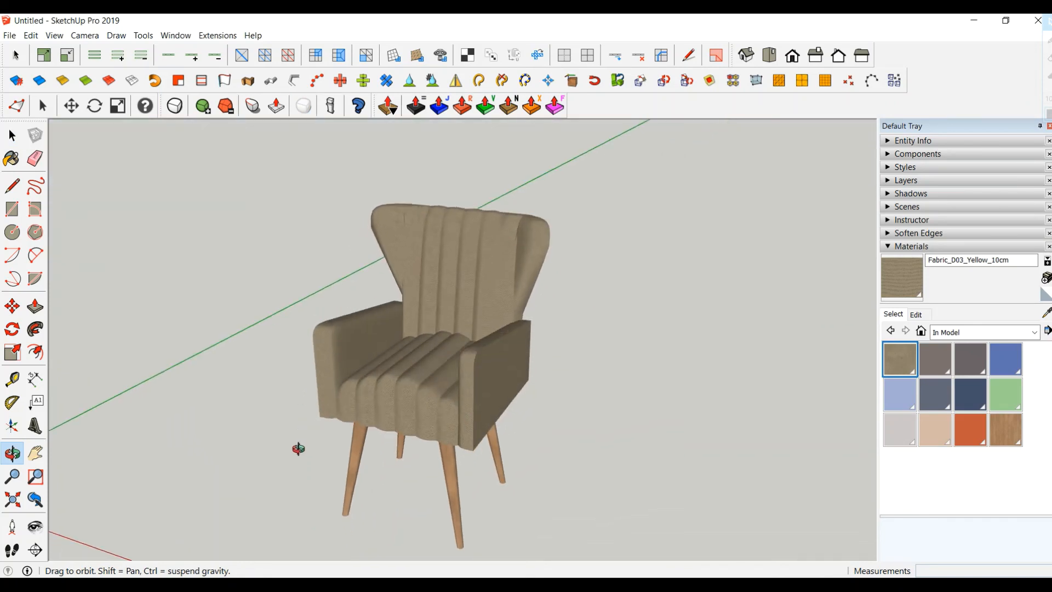